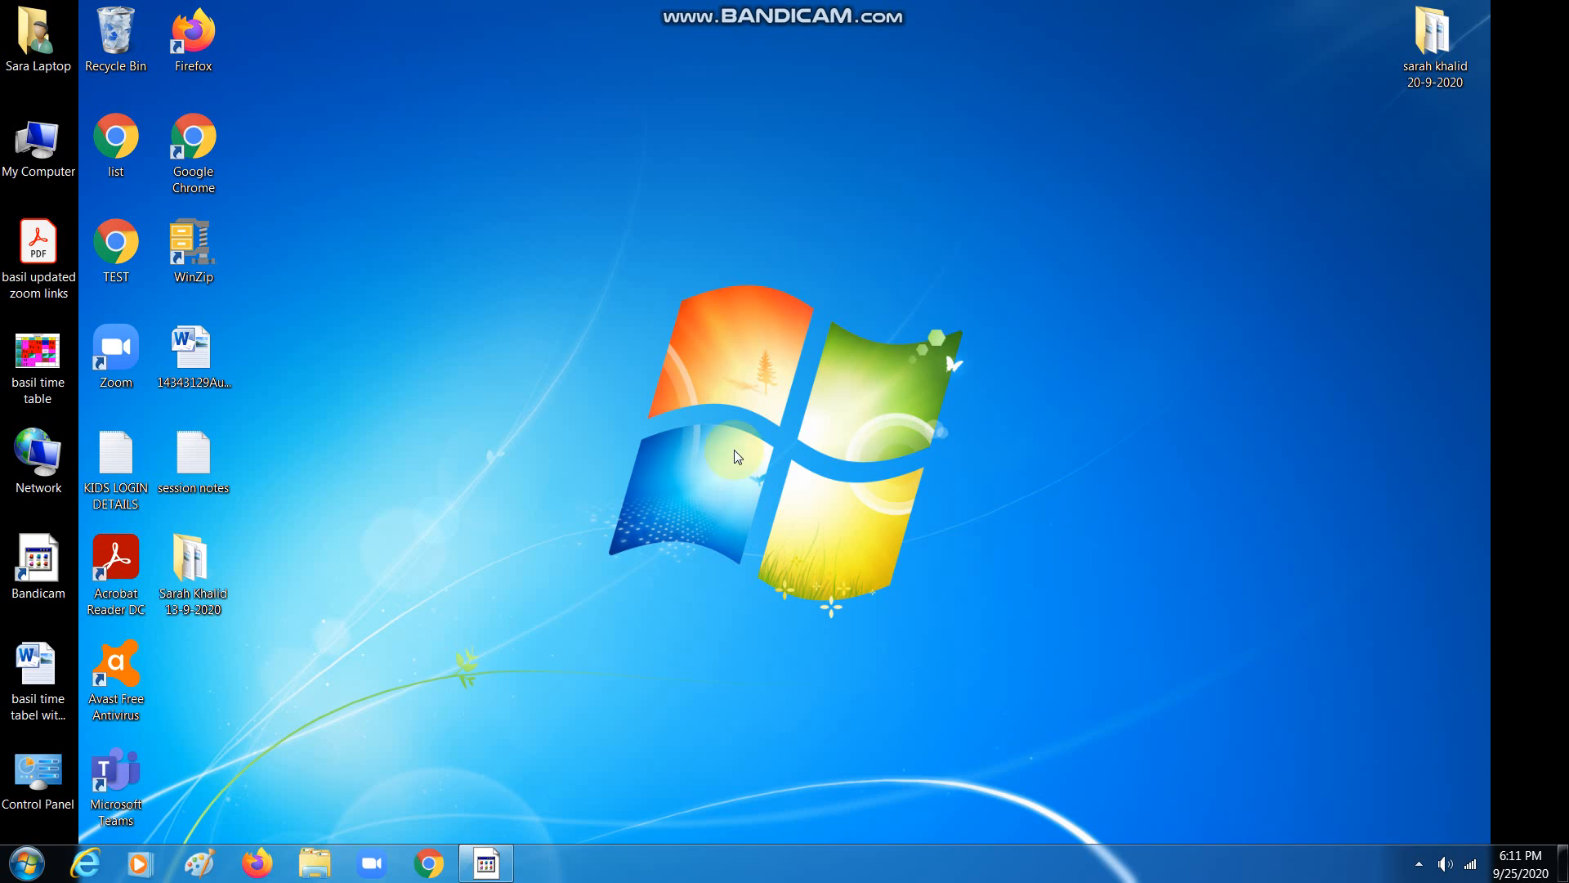
Create a desktop folder named with the user's name and 25-9-2020, placed at the top centre.
{"action": "right_click", "coordinate": [1395, 168]}
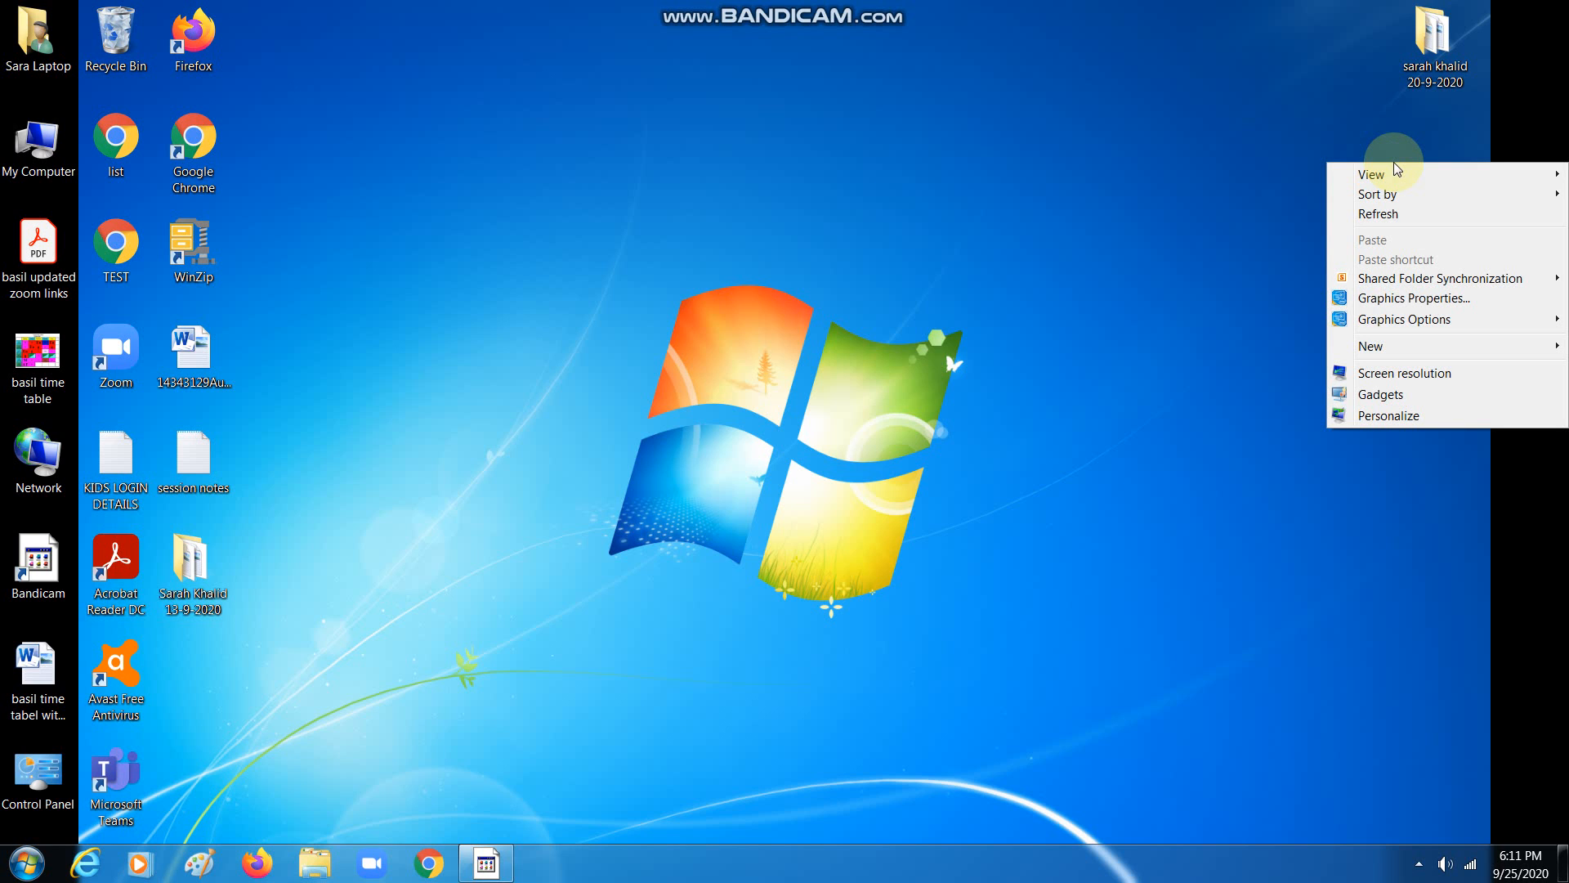
{"action": "mouse_move", "coordinate": [1402, 350]}
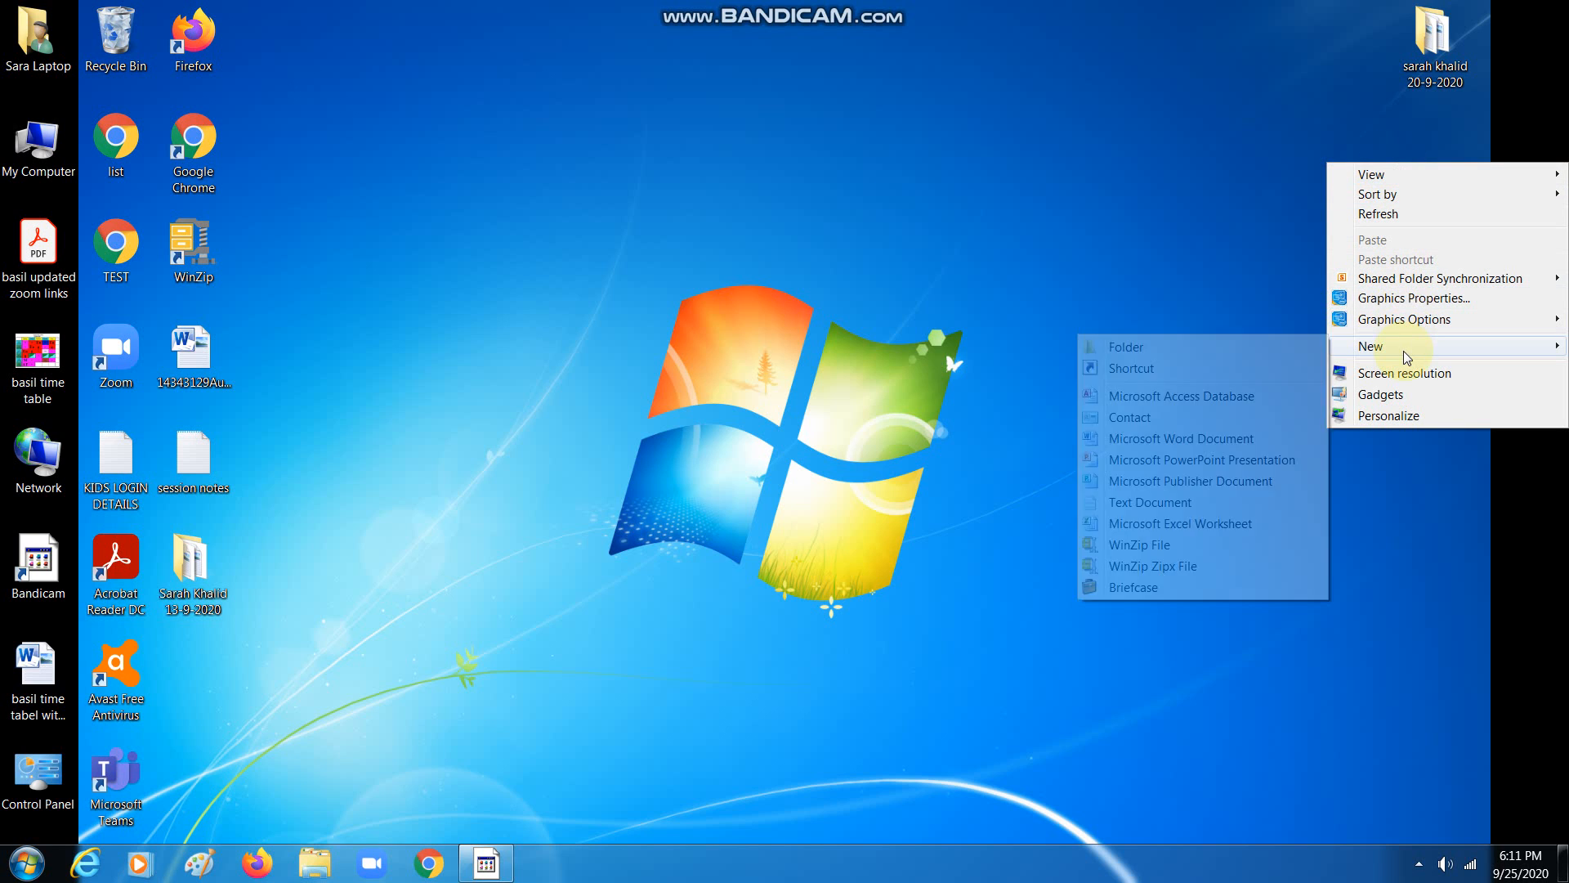
{"action": "left_click", "coordinate": [1264, 350]}
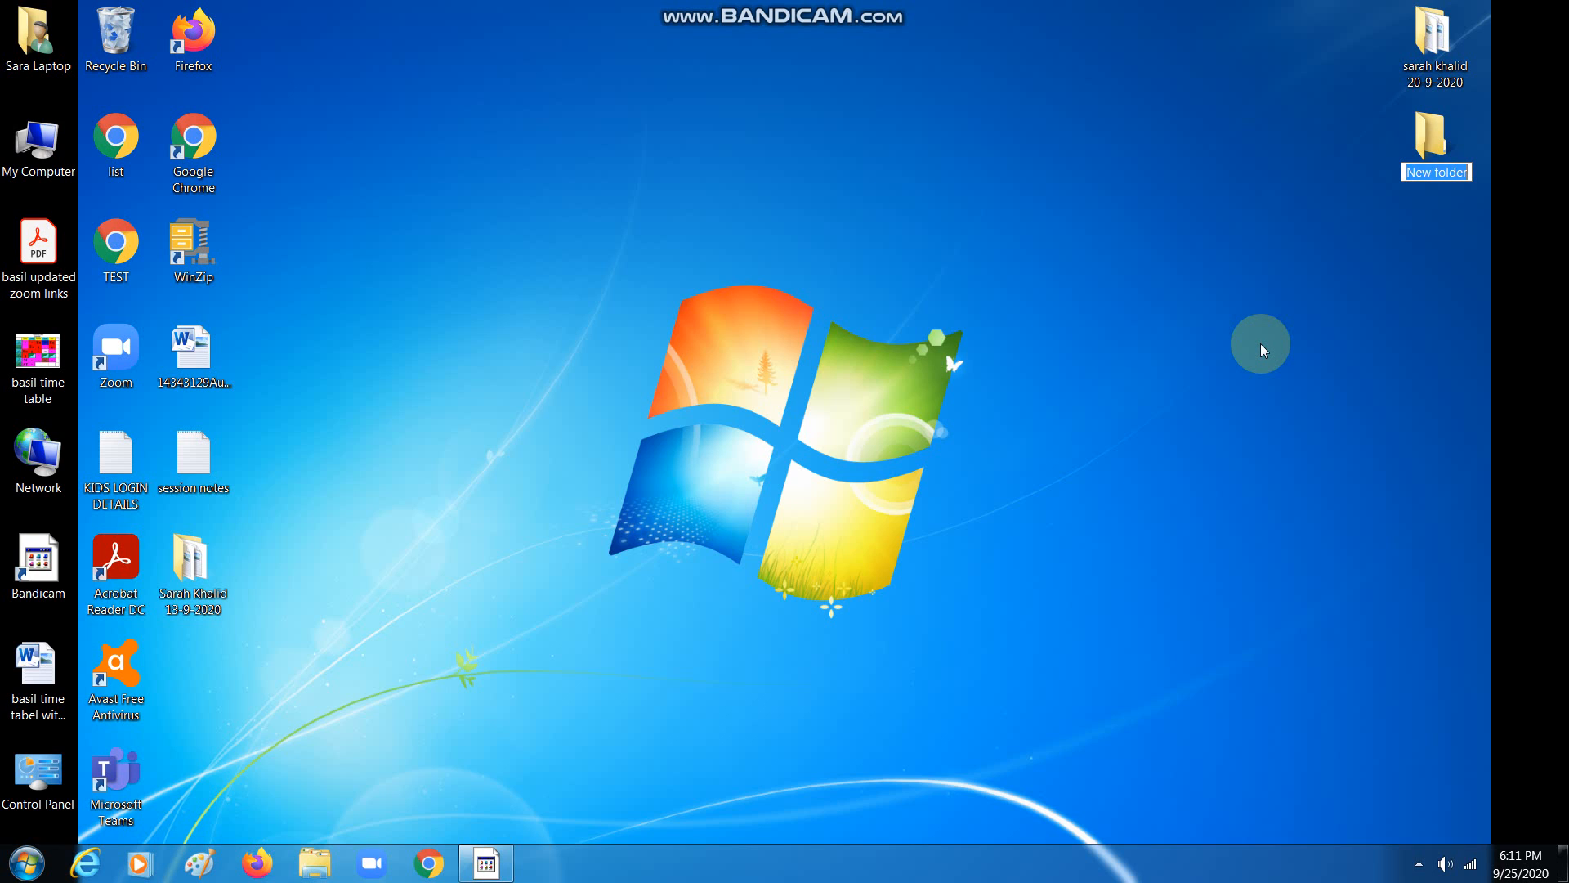
{"action": "type", "text": "sarah khalid"}
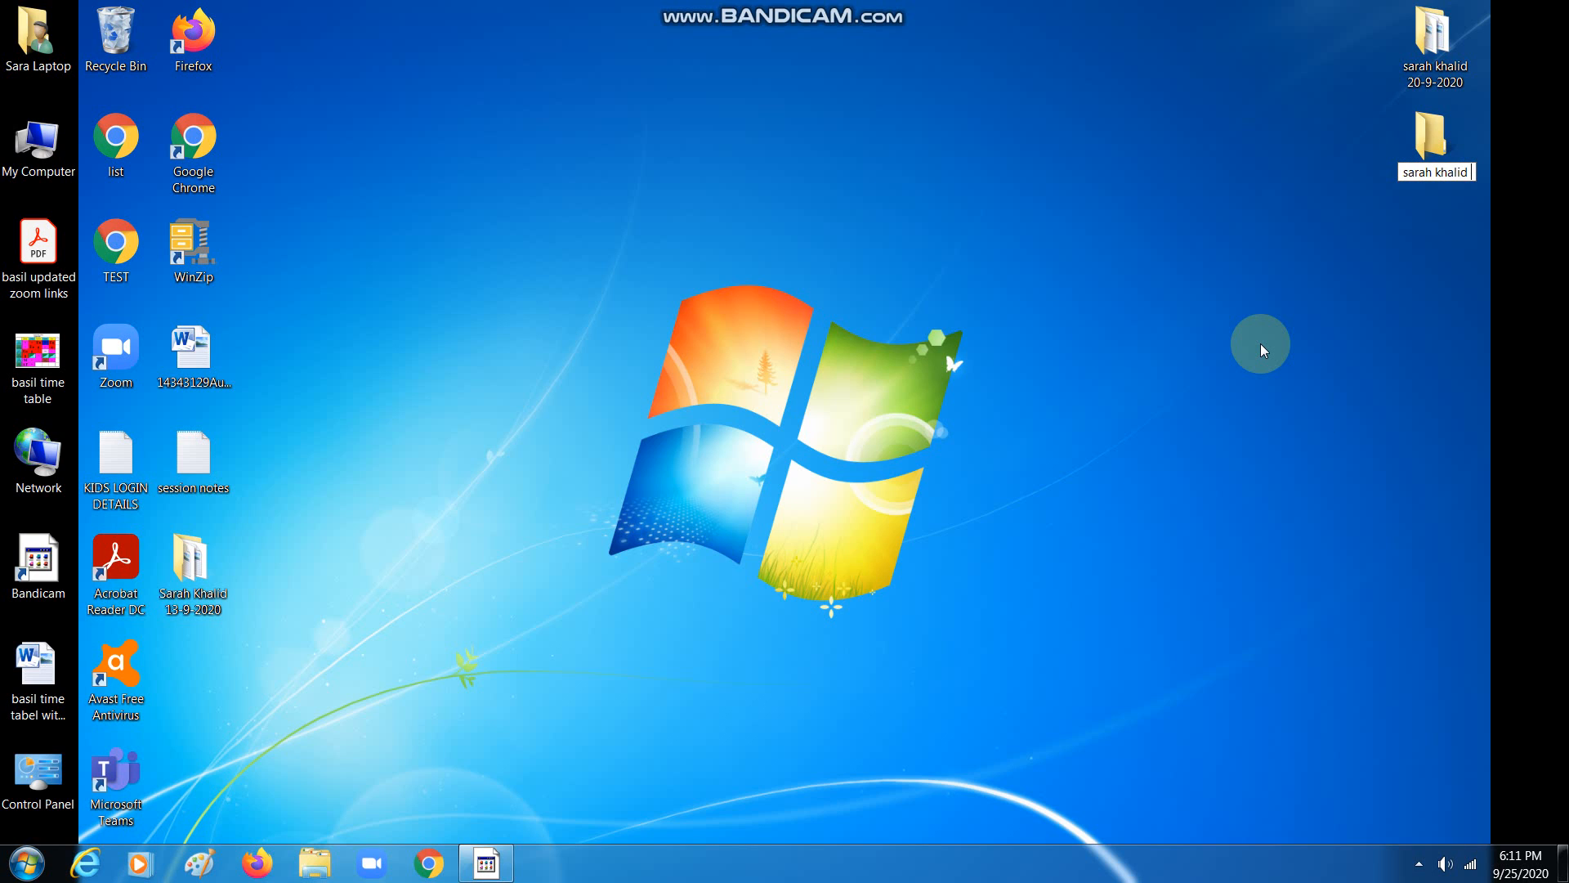
{"action": "type", "text": " 25-9-2"}
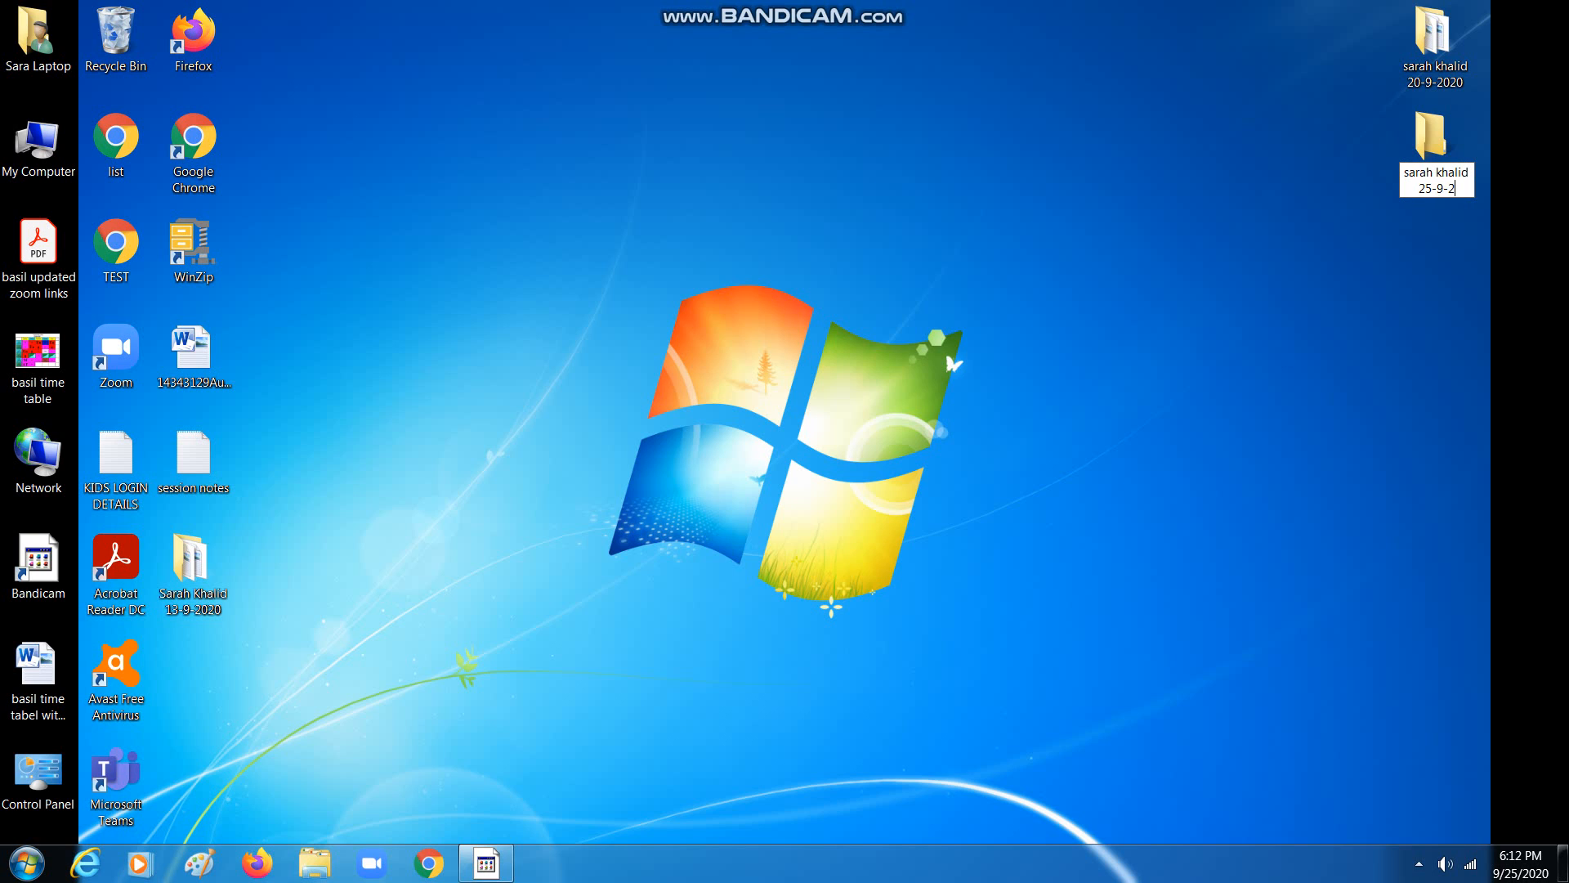
{"action": "type", "text": "020"}
{"action": "key", "text": "Return"}
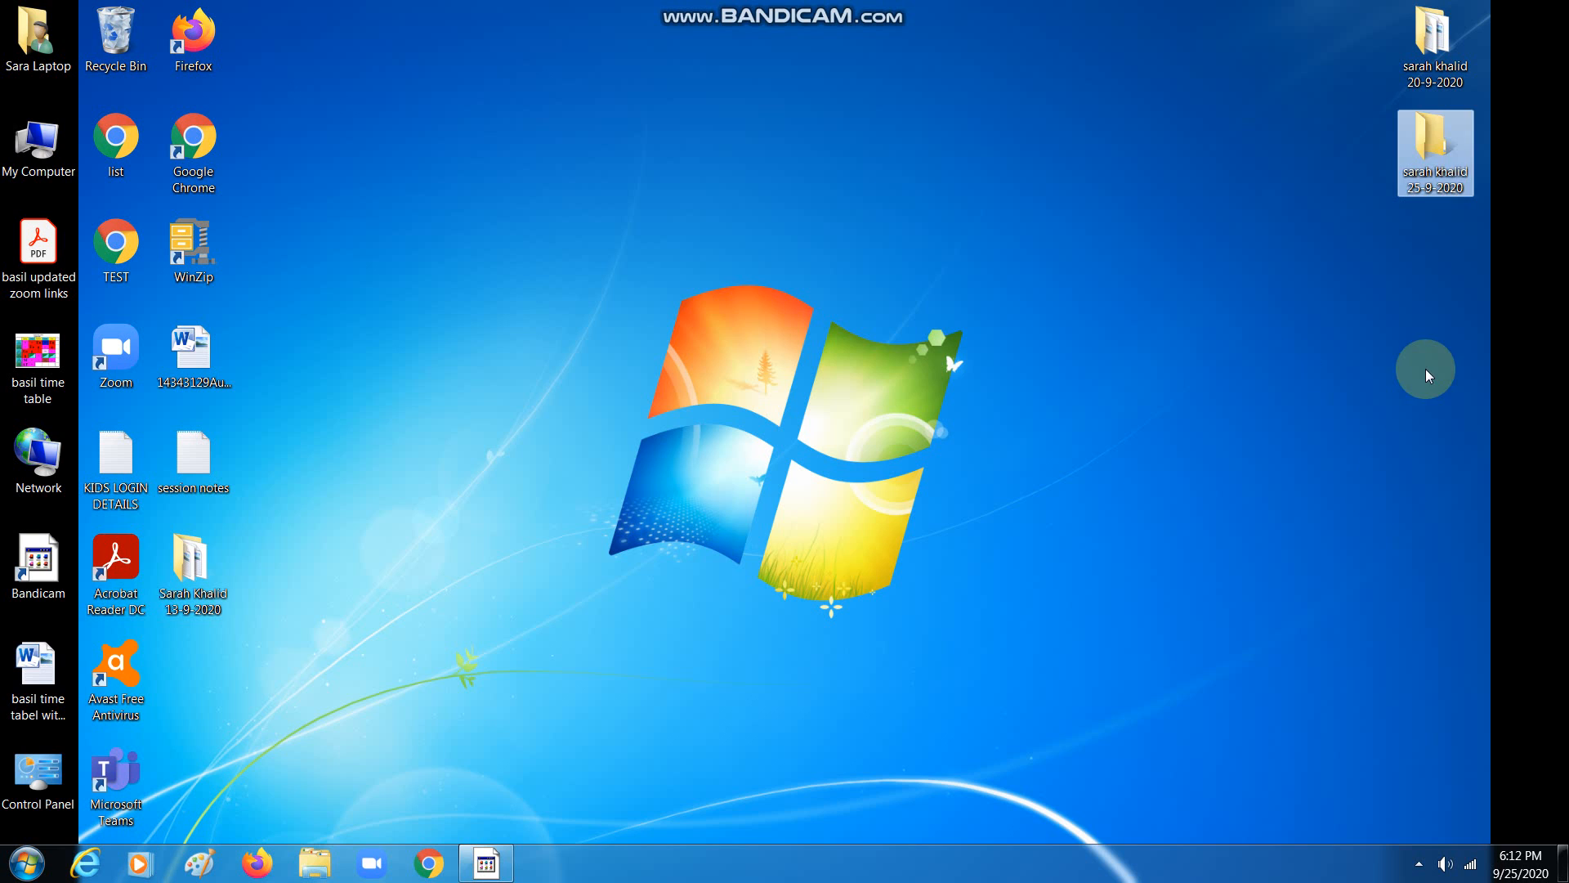
{"action": "left_click_drag", "start_coordinate": [1436, 155], "coordinate": [726, 98]}
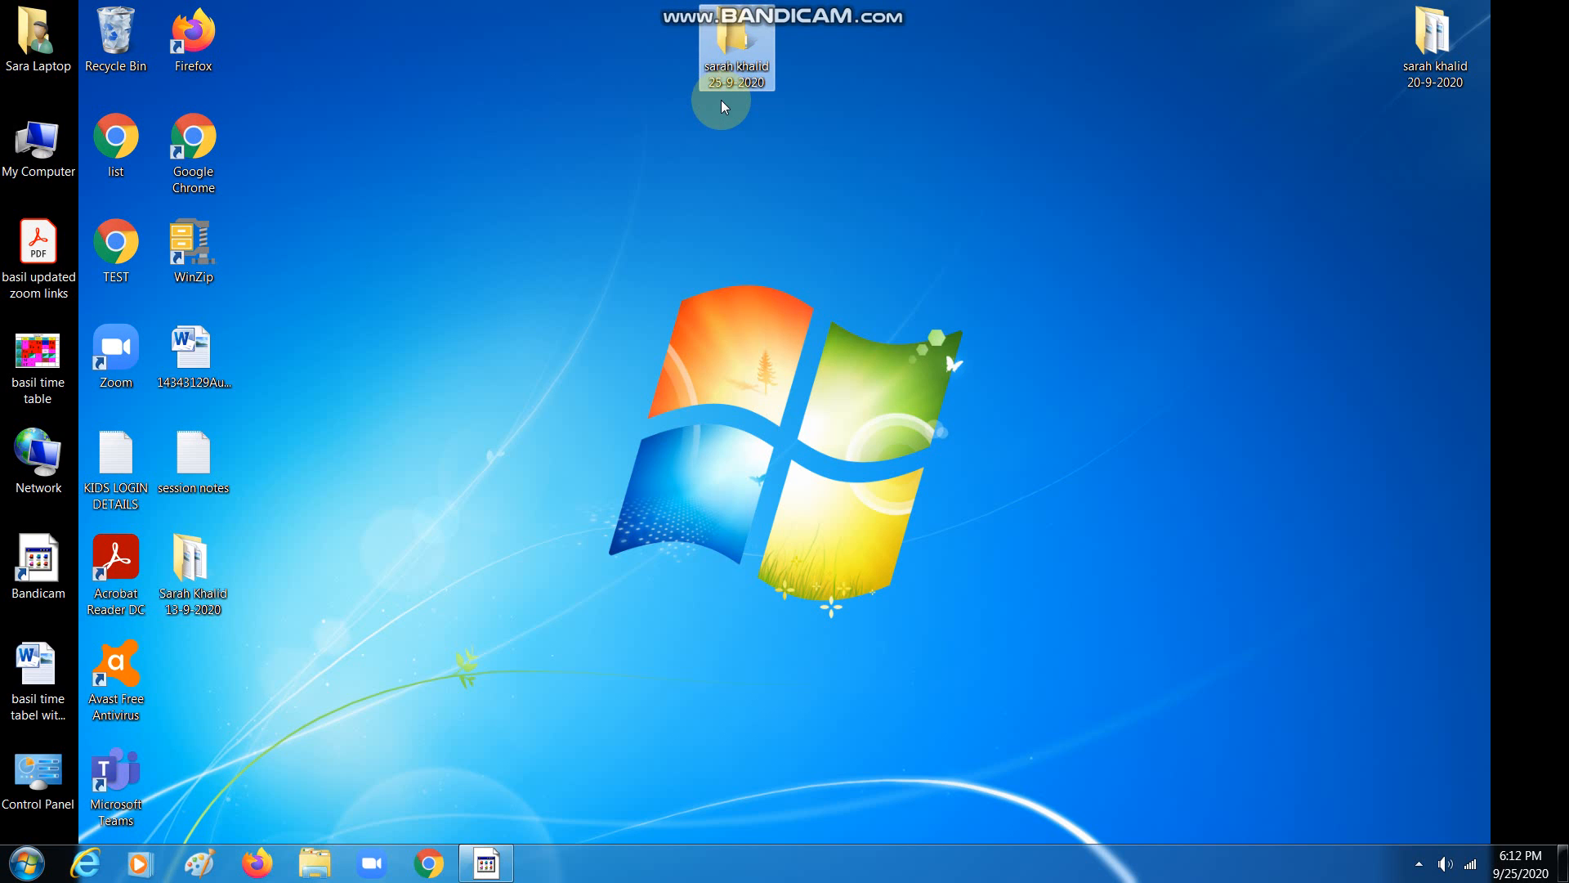
Open the new dated folder and the 20-9-2020 folder, and review the data document.
{"action": "double_click", "coordinate": [729, 62]}
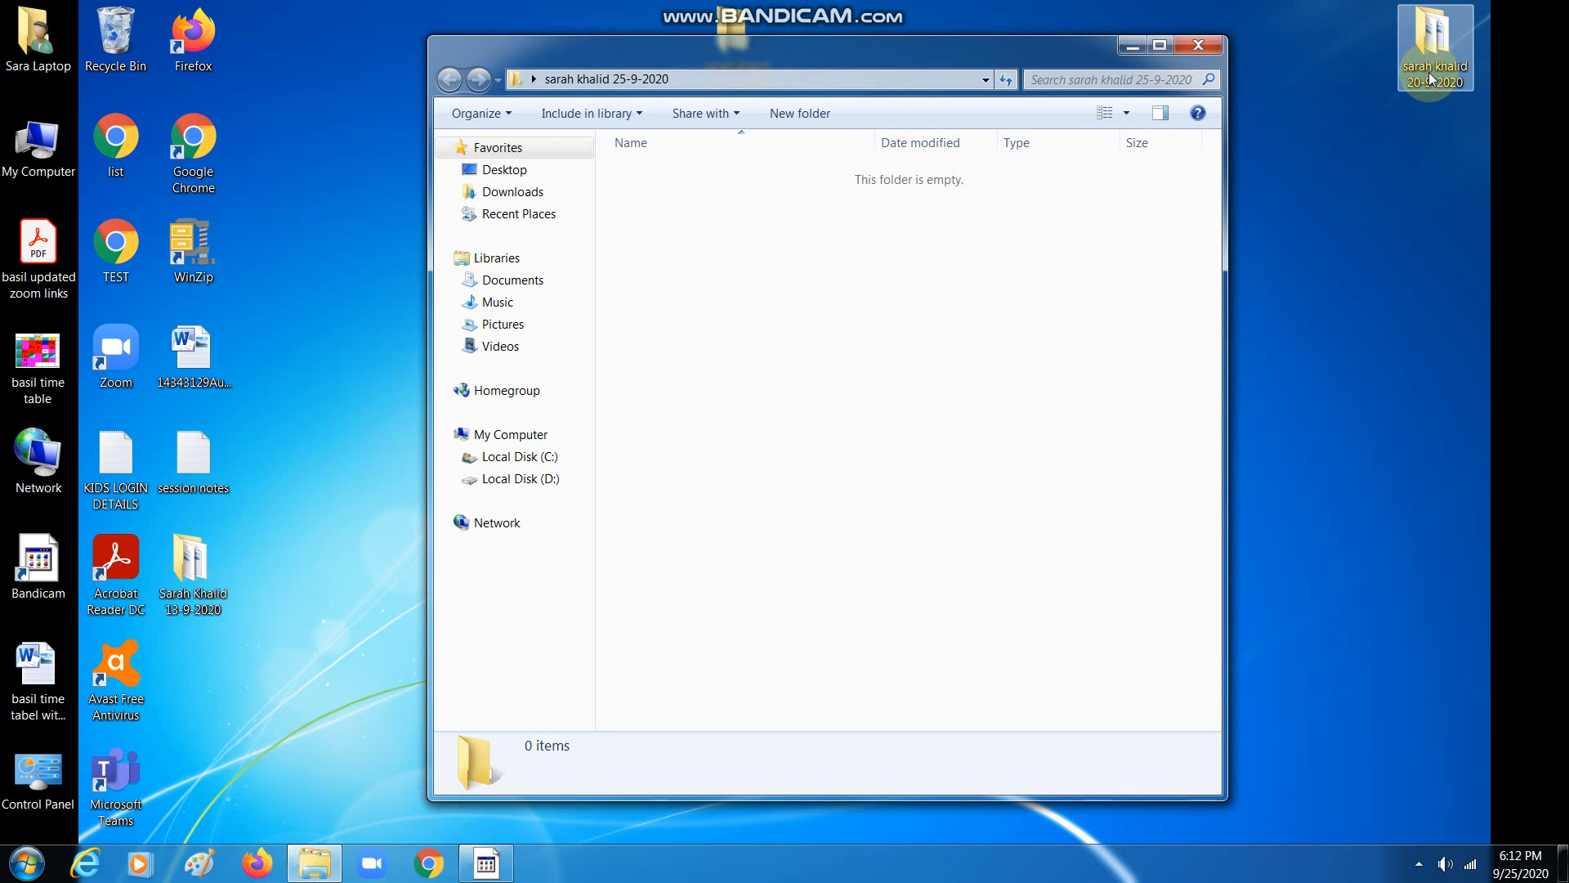
{"action": "double_click", "coordinate": [1437, 74]}
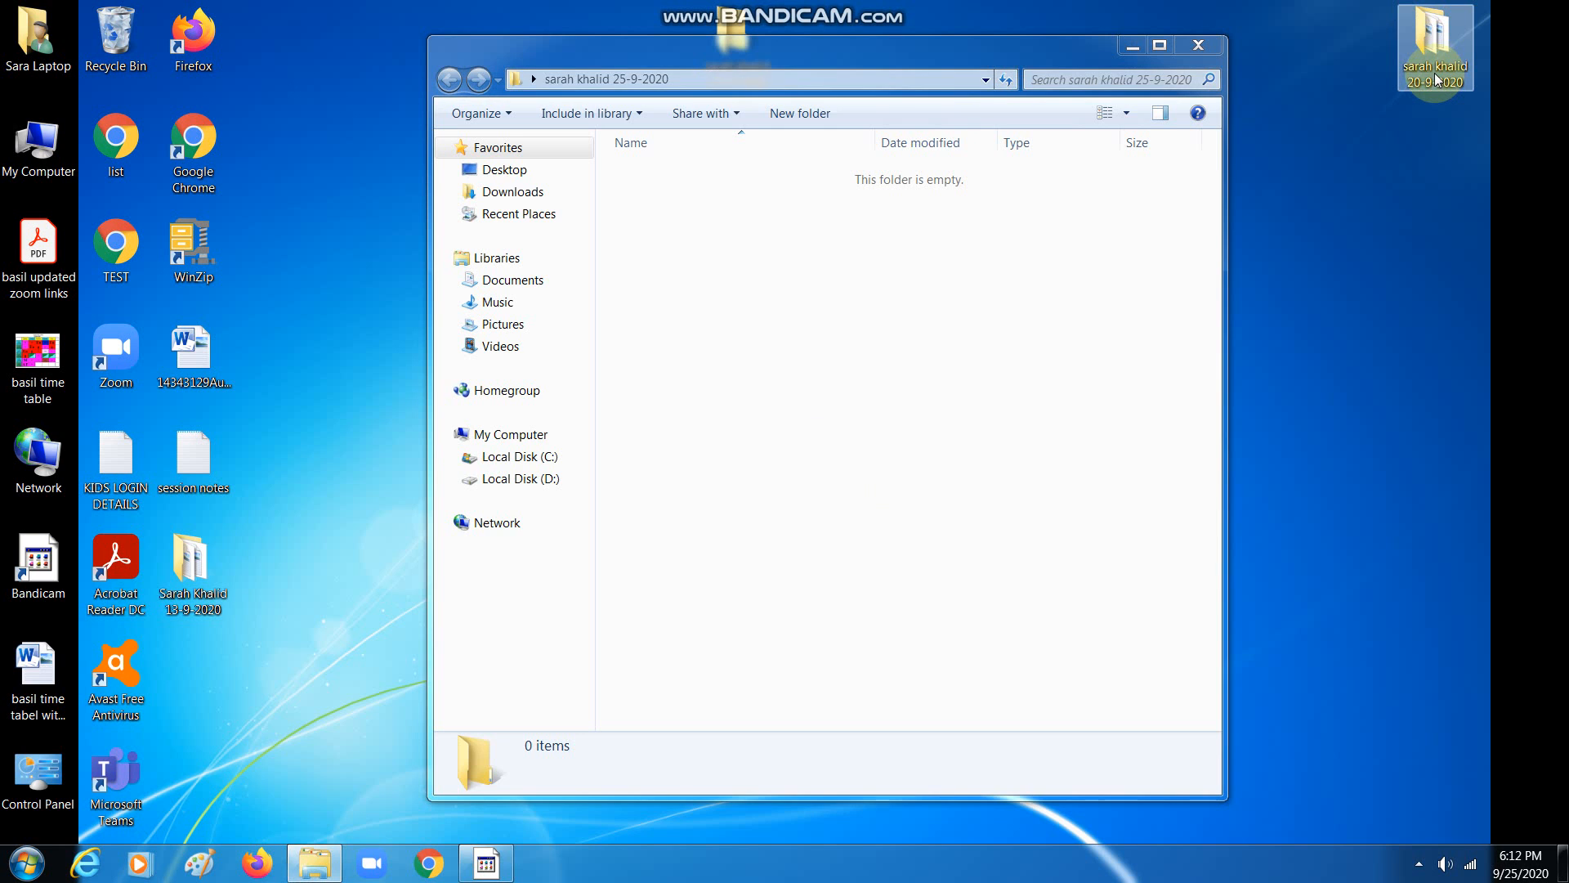
{"action": "double_click", "coordinate": [708, 202]}
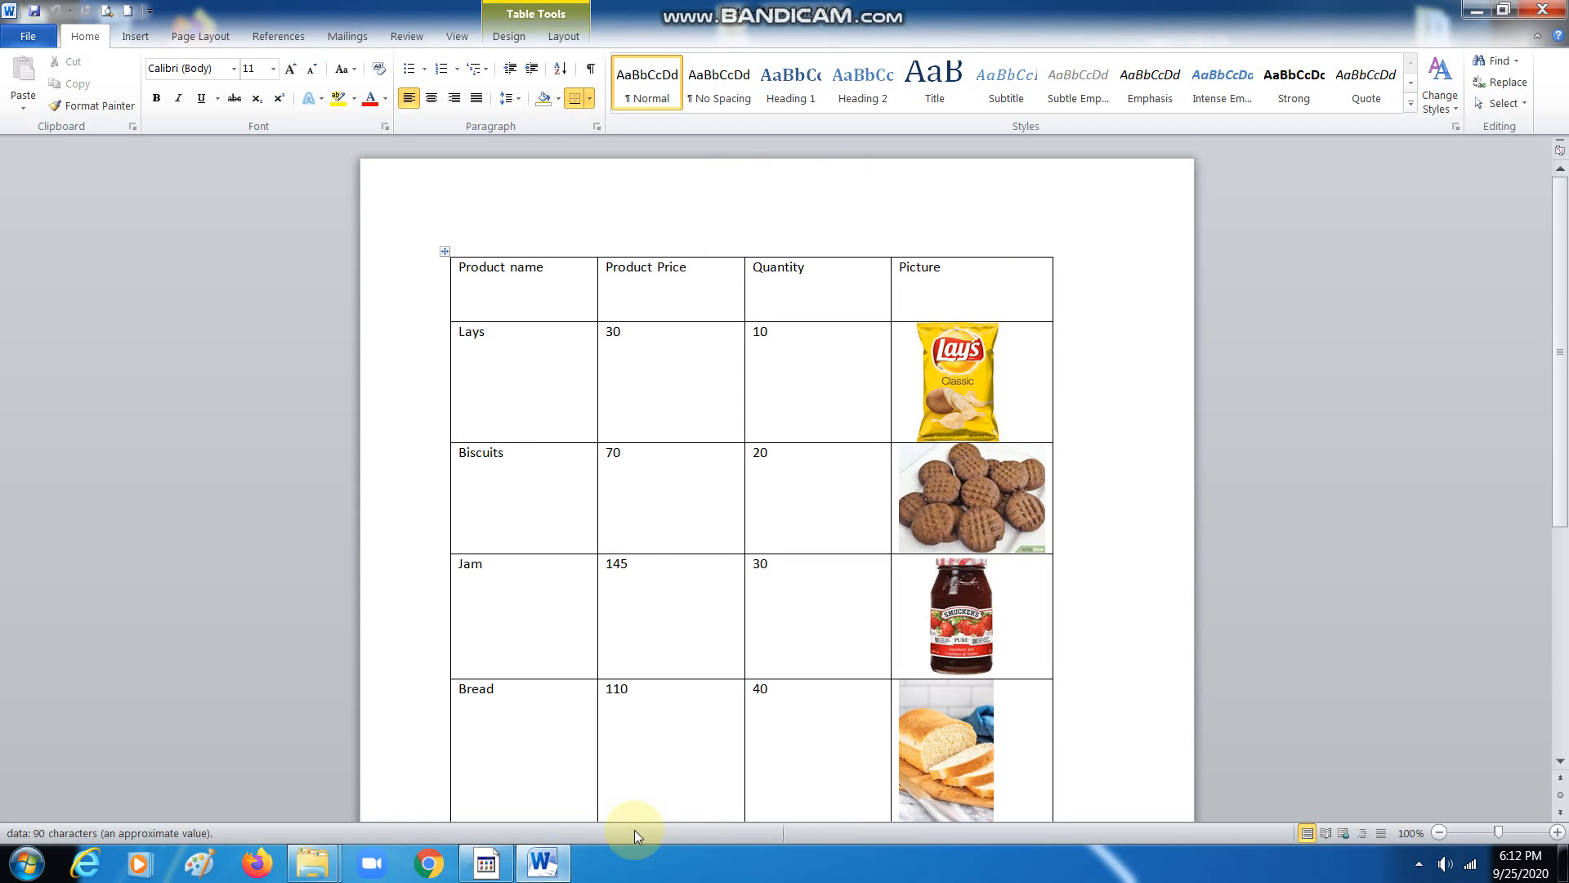
{"action": "scroll", "coordinate": [876, 483], "scroll_direction": "down", "scroll_amount": 3}
{"action": "scroll", "coordinate": [980, 721], "scroll_direction": "up", "scroll_amount": 3}
{"action": "left_click", "coordinate": [1545, 9]}
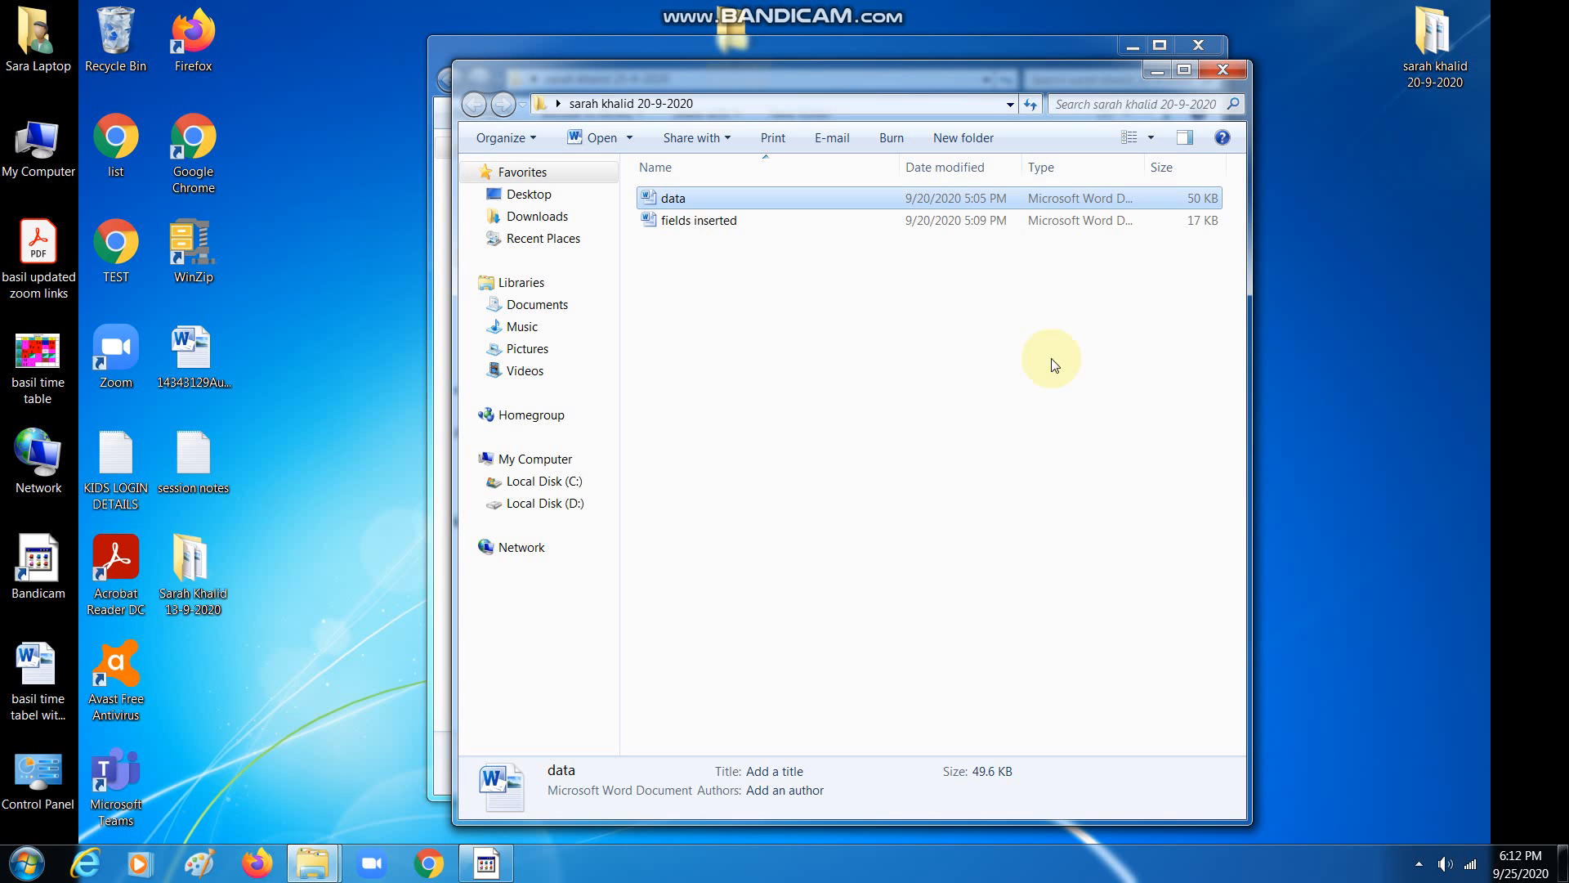
Copy the data file from the 20-9-2020 folder into the new dated folder.
{"action": "right_click", "coordinate": [704, 197]}
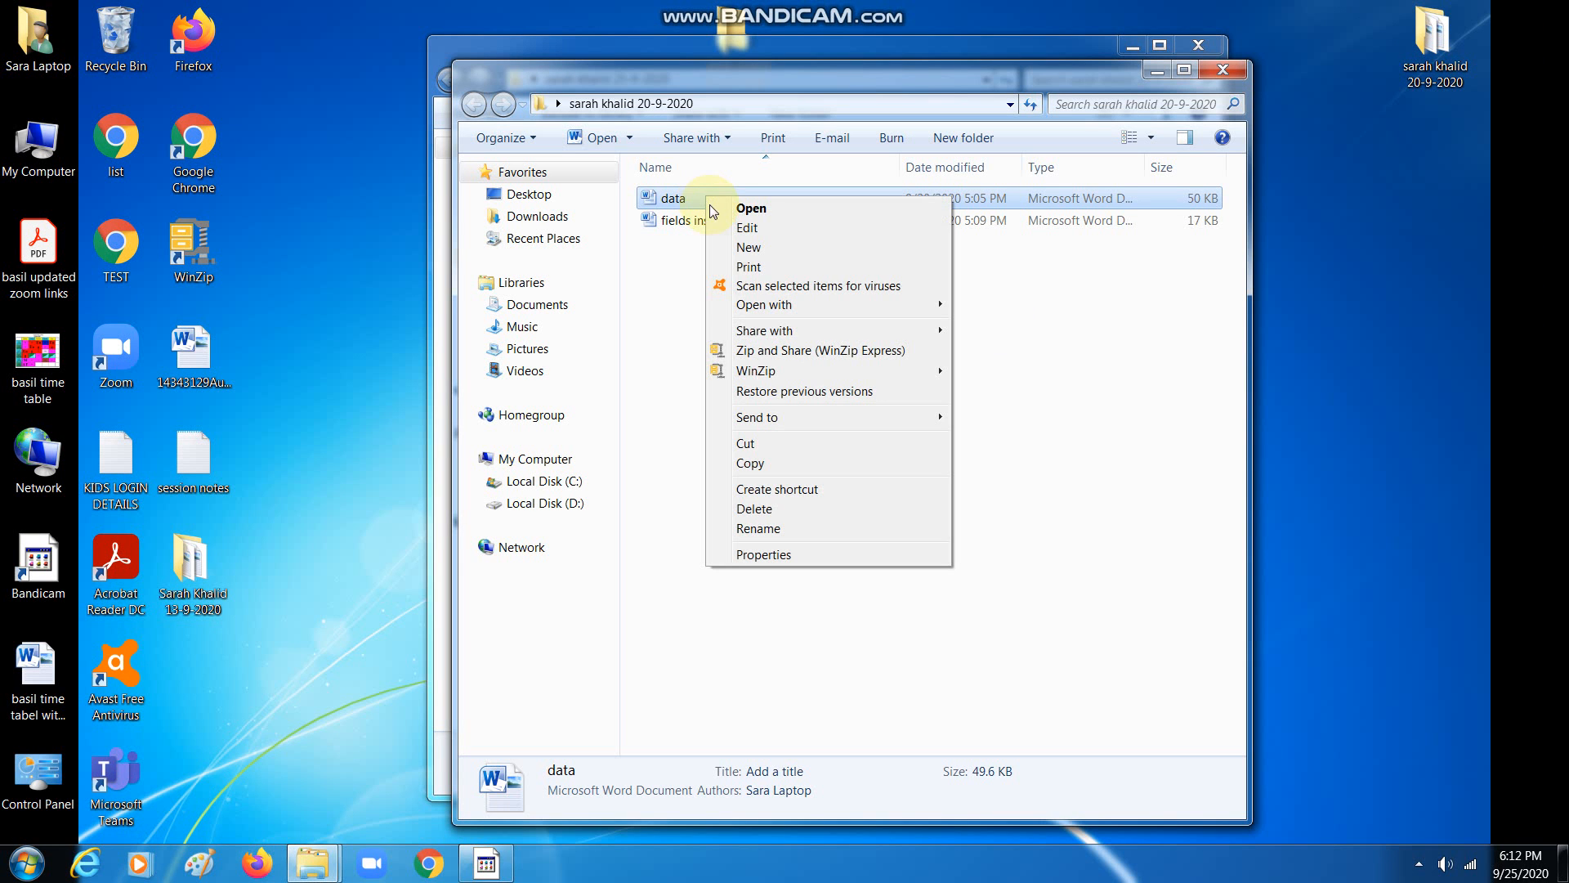
{"action": "left_click", "coordinate": [757, 464]}
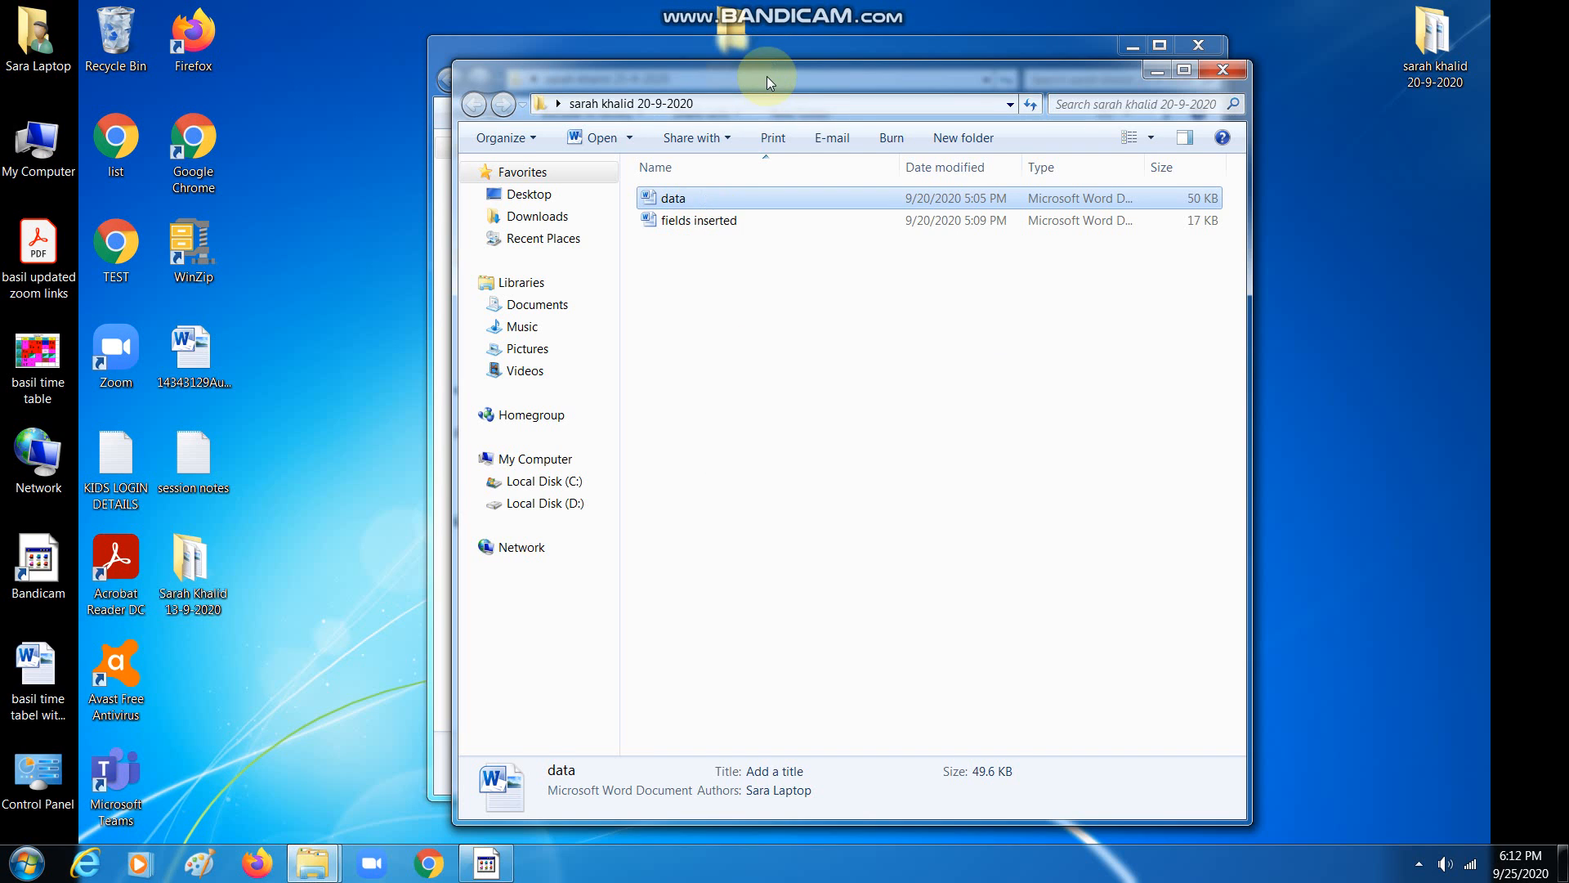
{"action": "left_click_drag", "start_coordinate": [767, 76], "coordinate": [1133, 119]}
{"action": "left_click", "coordinate": [661, 219]}
{"action": "right_click", "coordinate": [662, 219]}
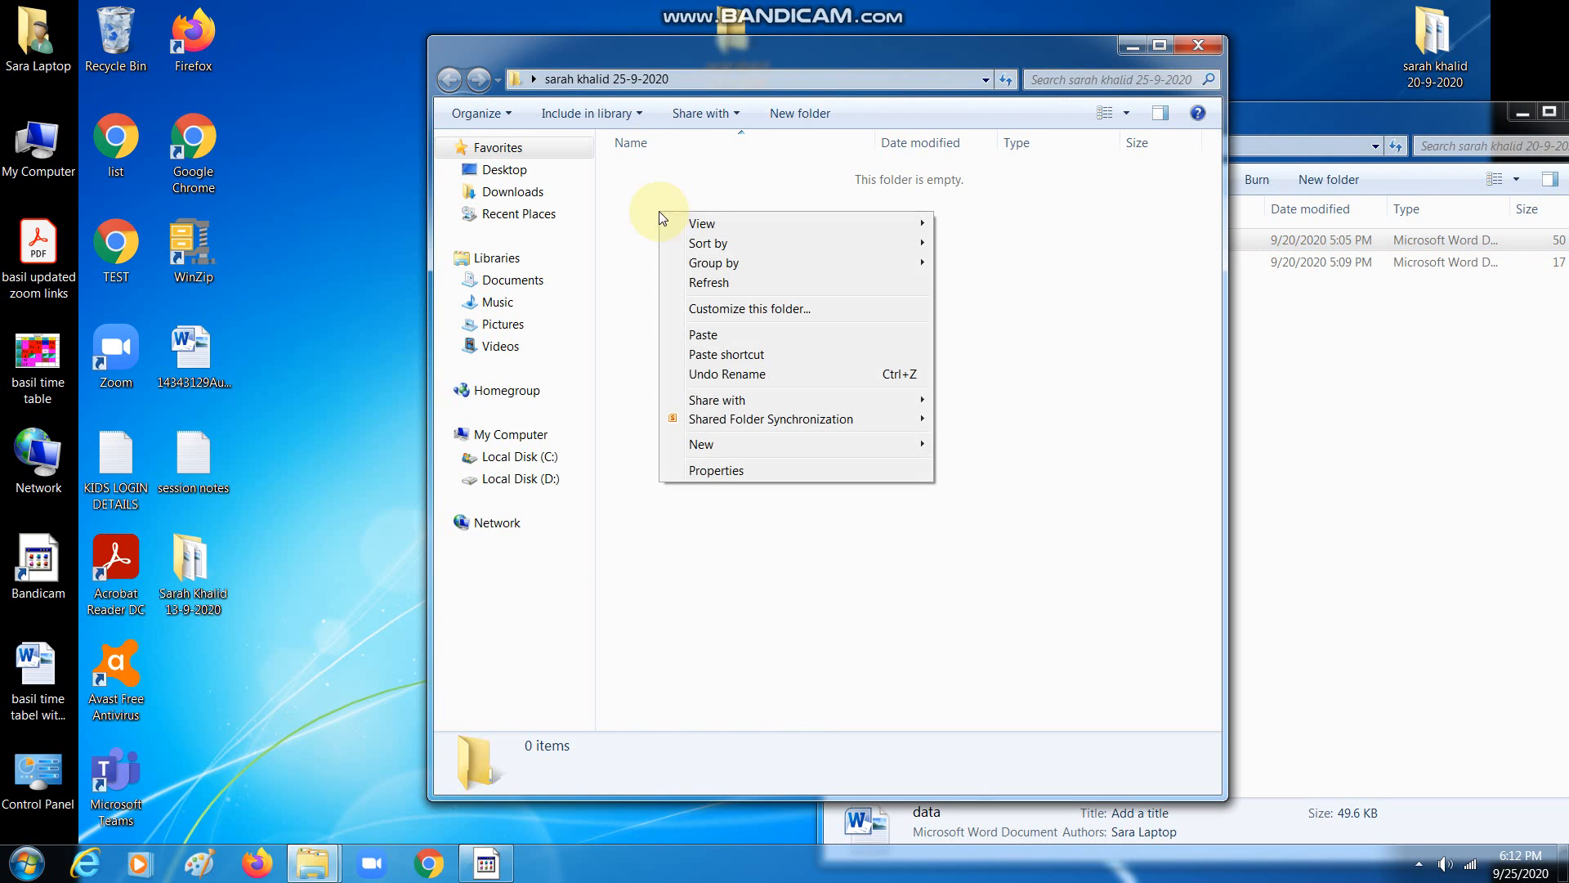
{"action": "left_click", "coordinate": [703, 334]}
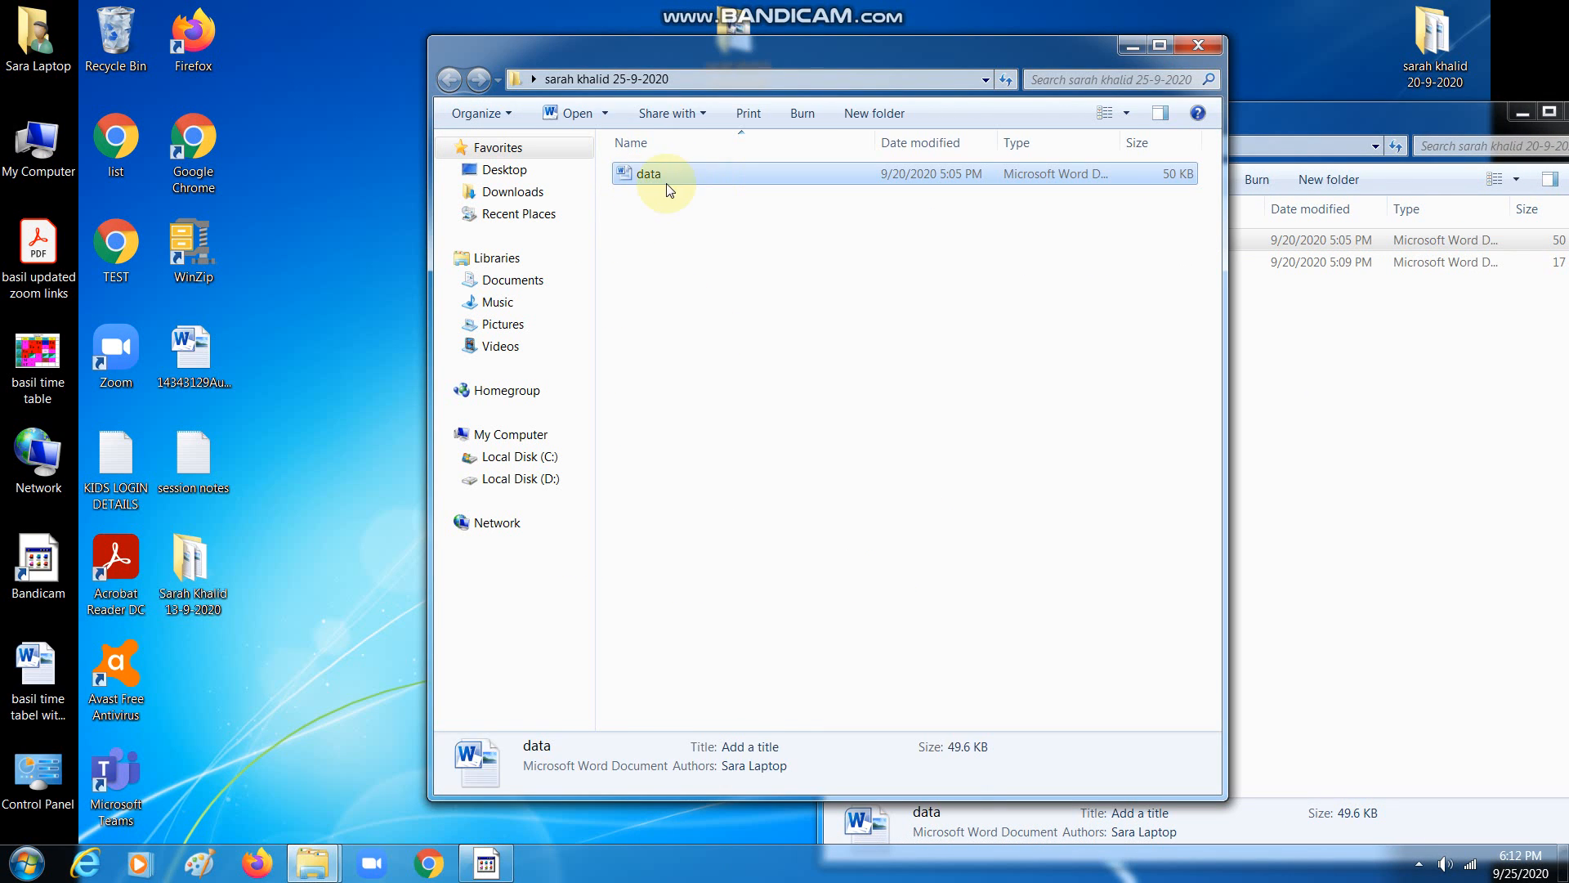
{"action": "left_click", "coordinate": [1562, 112]}
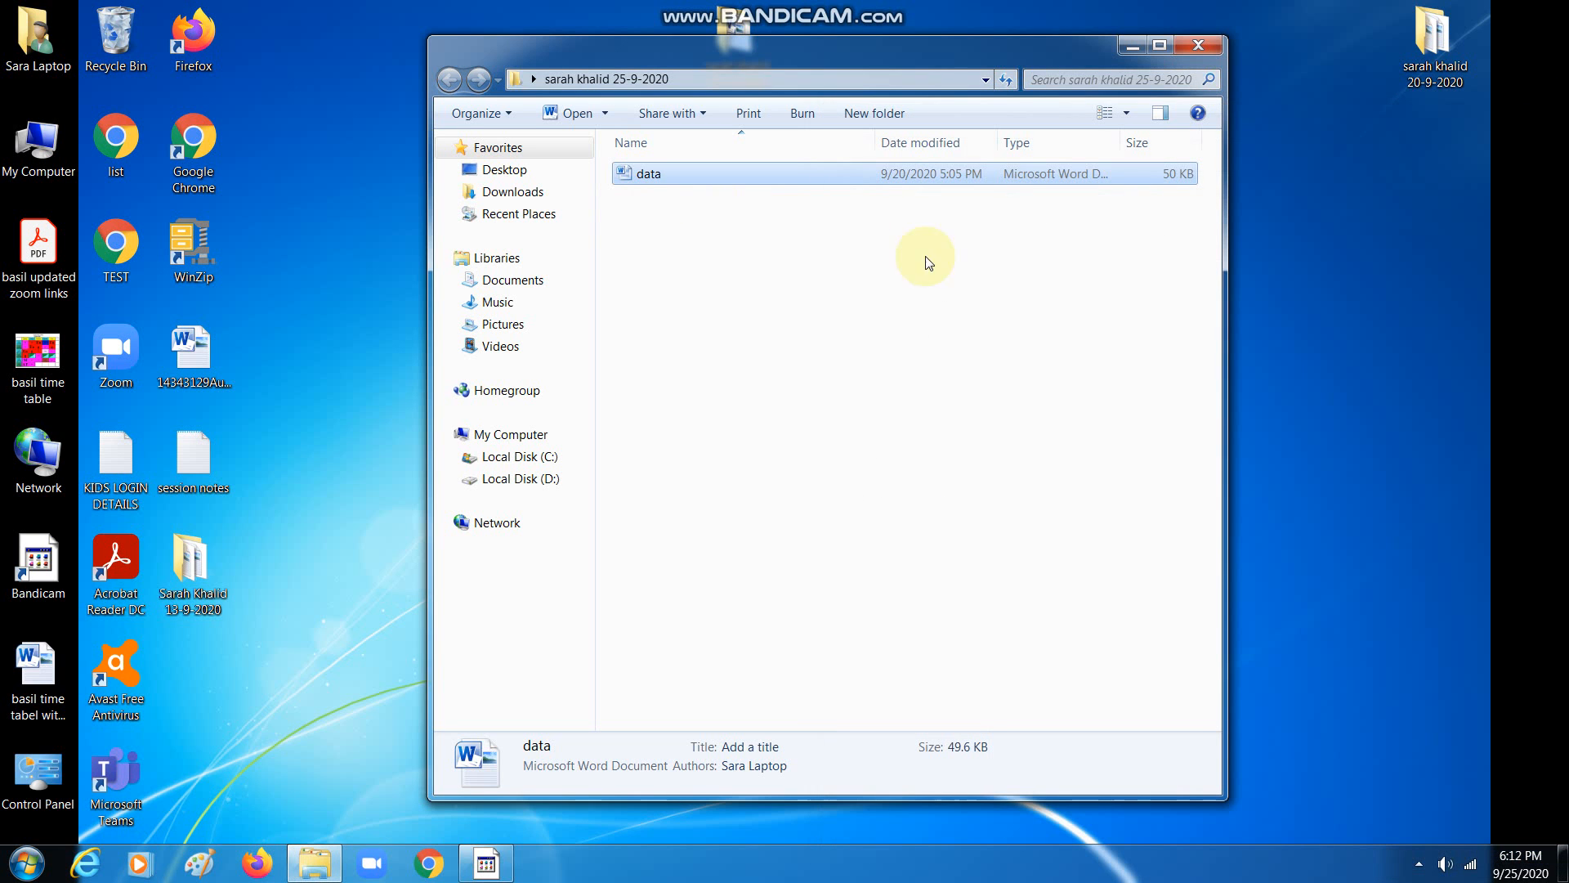
Check the copied data document's product table, then launch Word 2010 with a blank document.
{"action": "double_click", "coordinate": [665, 174]}
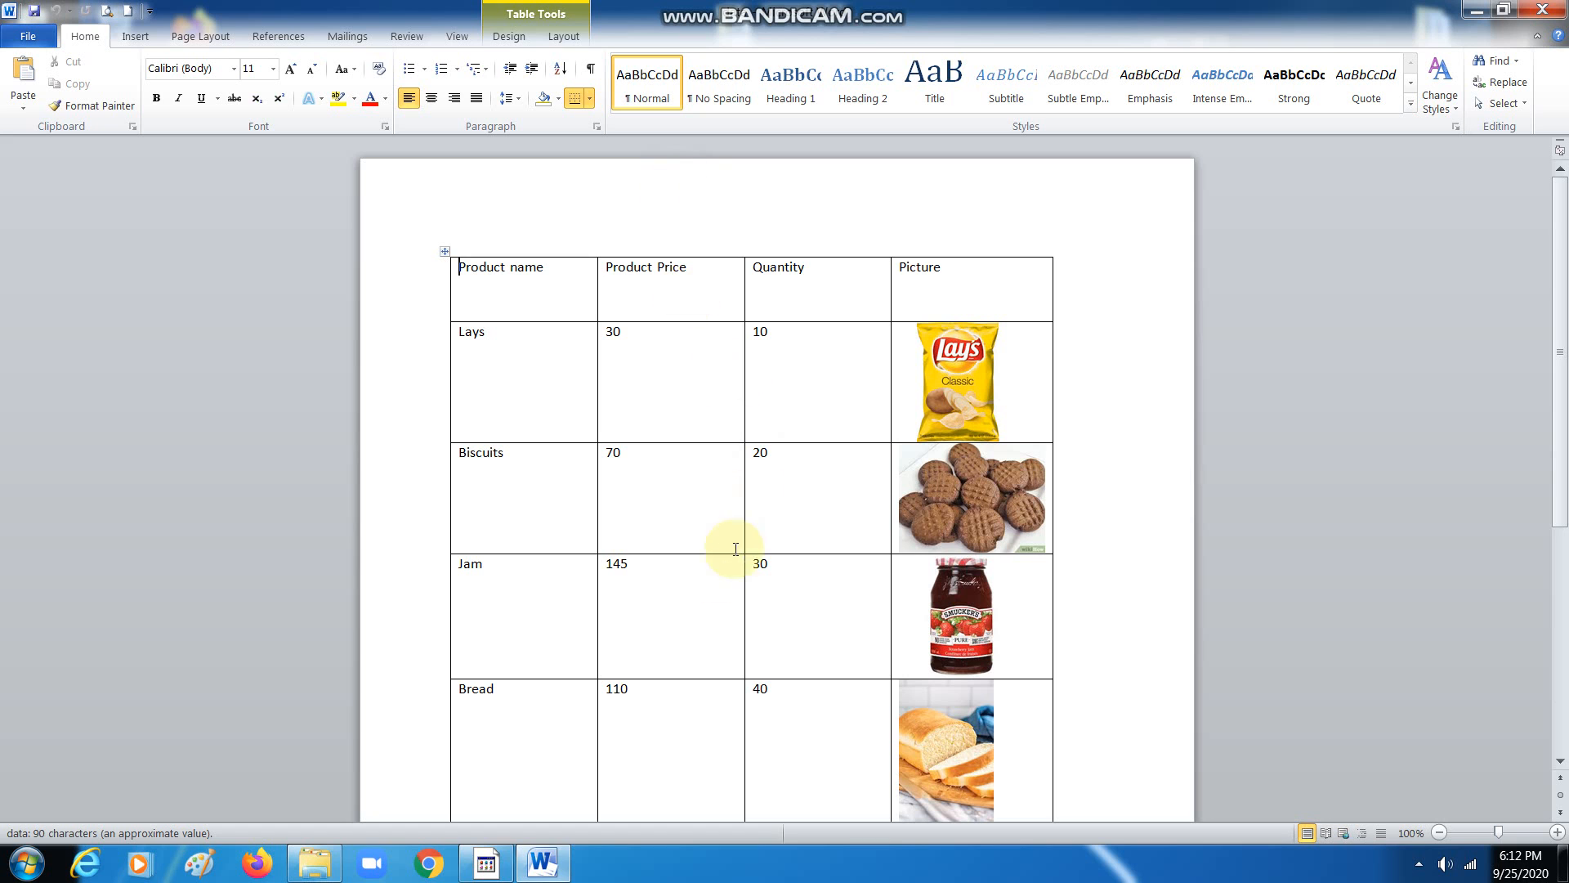
{"action": "left_click", "coordinate": [1542, 9]}
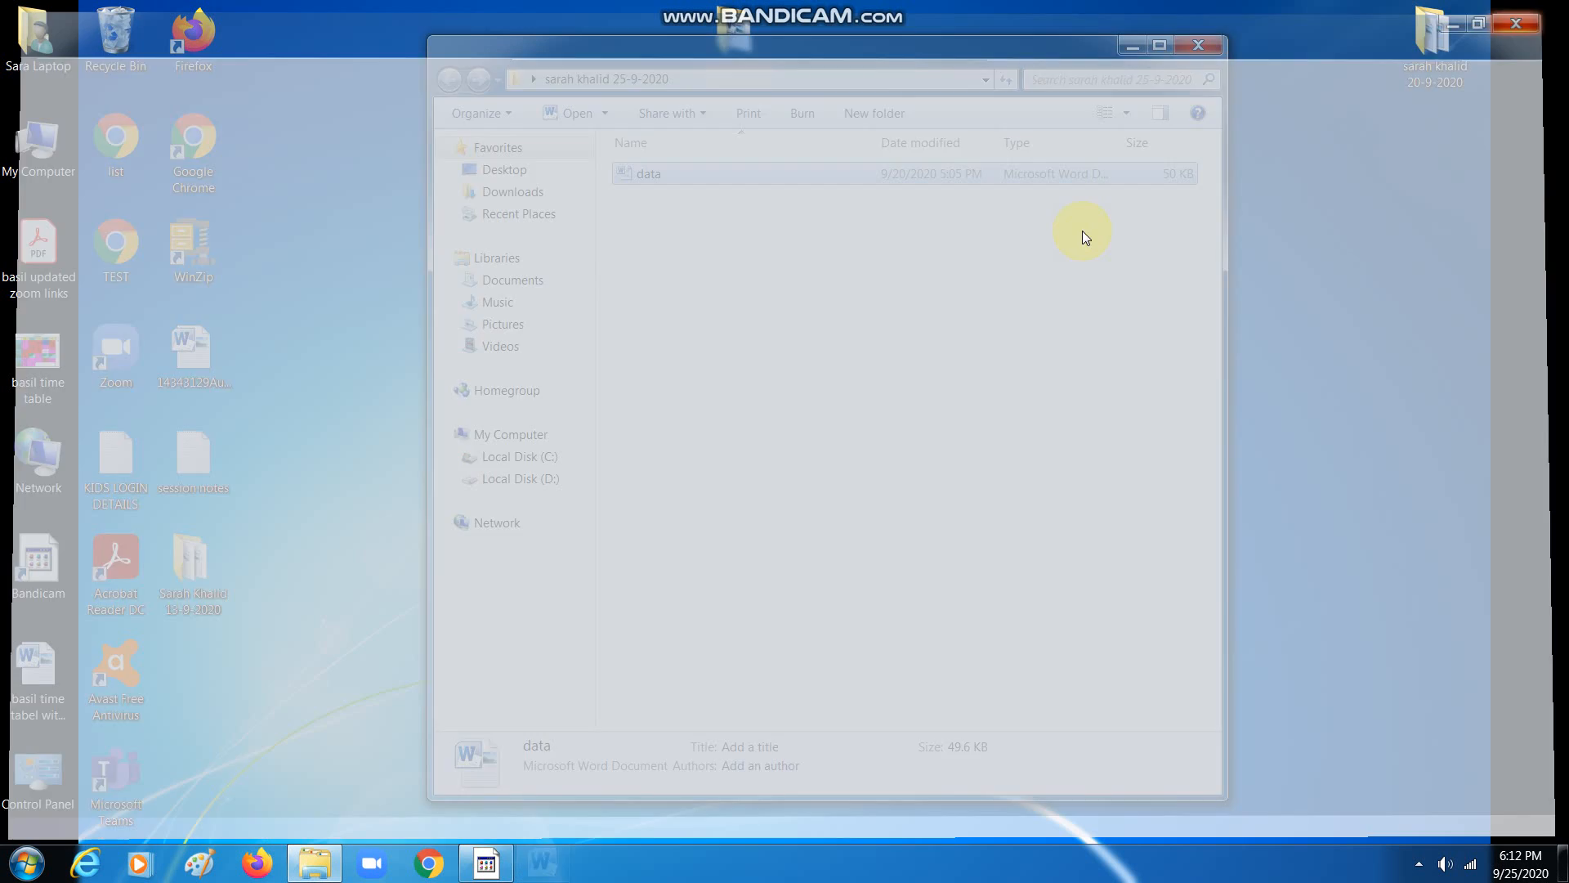
{"action": "left_click", "coordinate": [37, 868]}
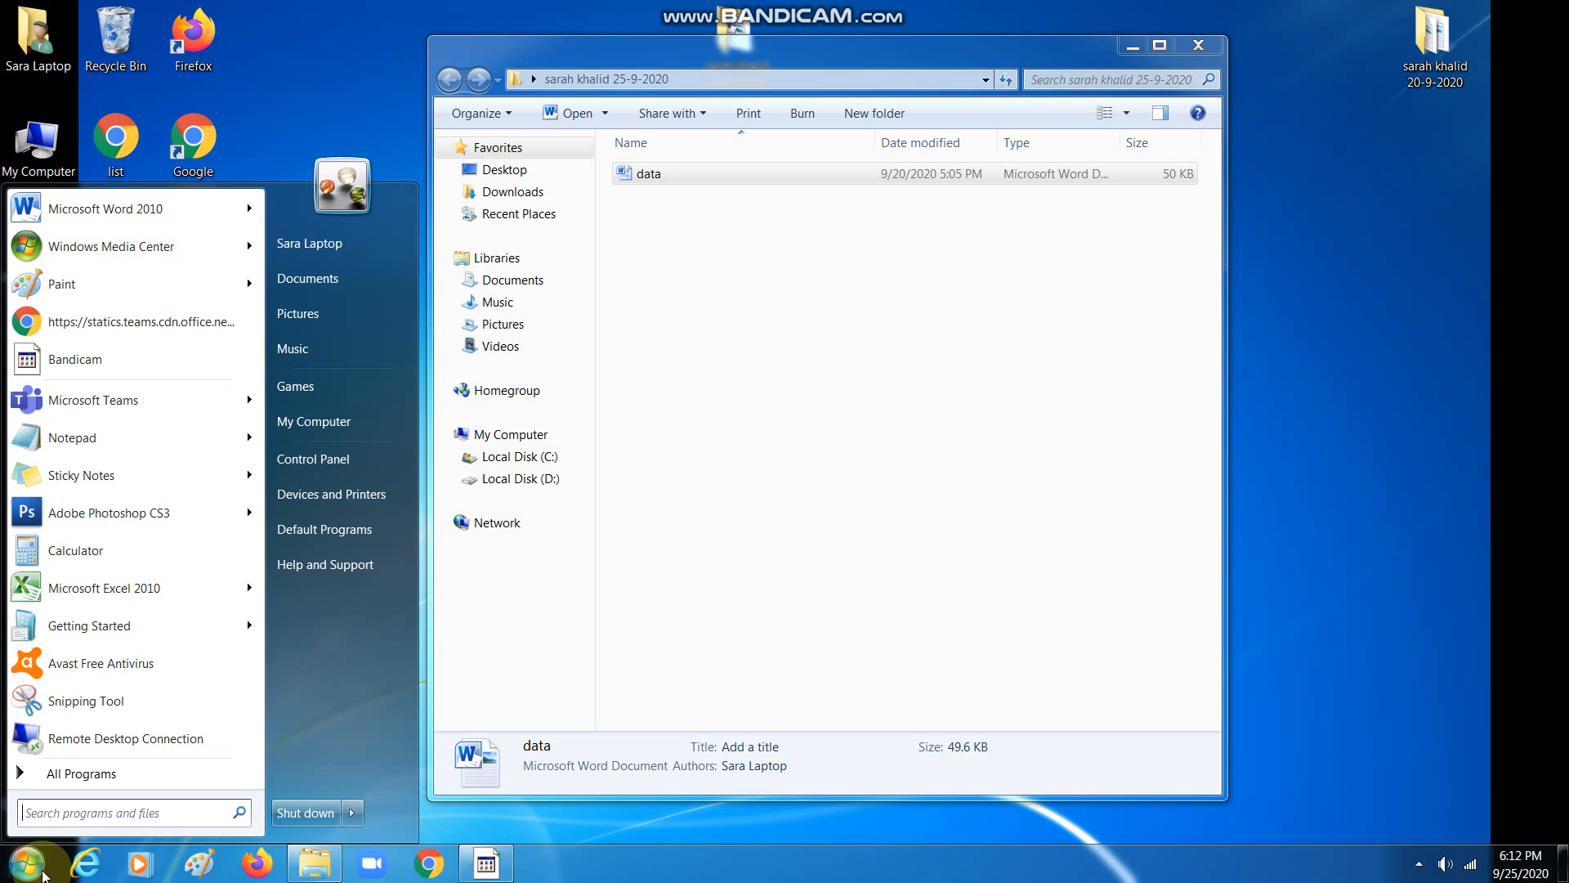
{"action": "left_click", "coordinate": [153, 200]}
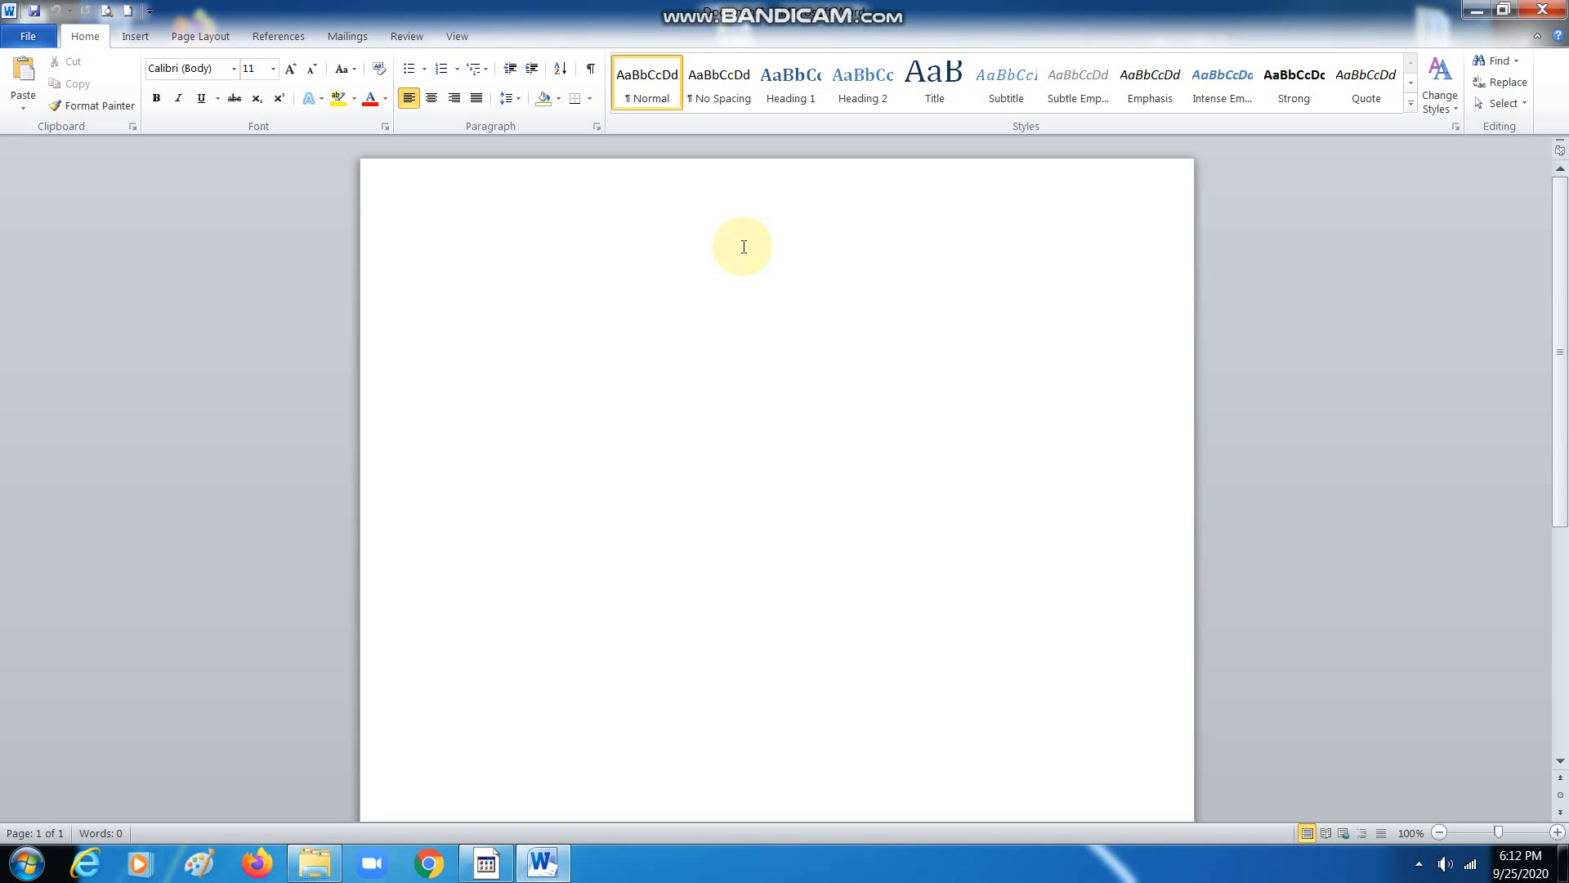
Type a centred Title-style 'PROMOTION' heading and start a Normal paragraph beneath it.
{"action": "left_click", "coordinate": [431, 98]}
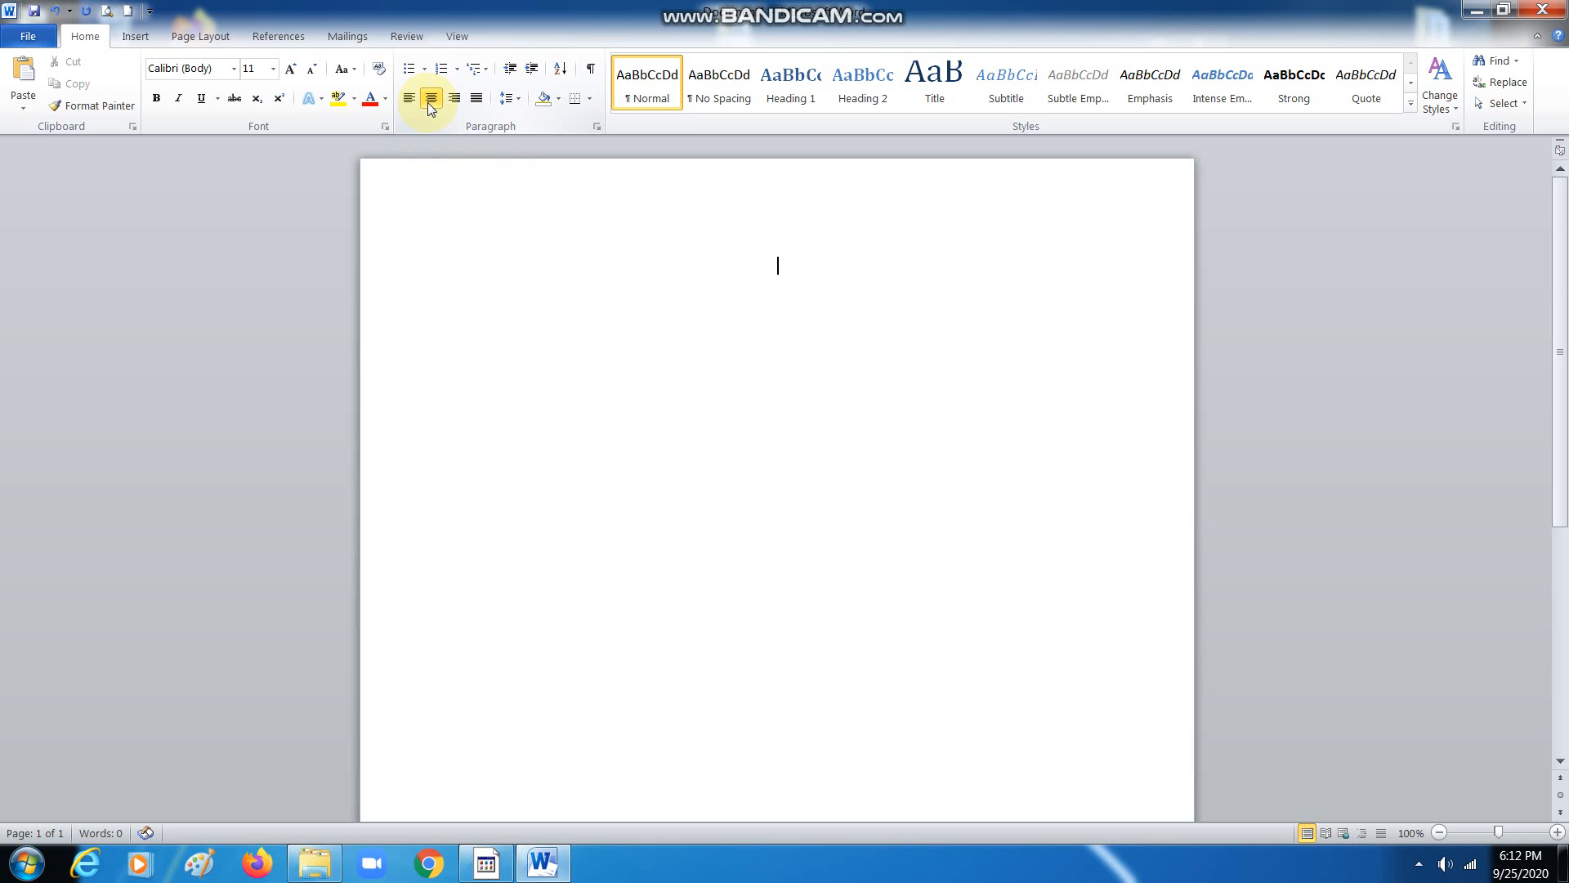
{"action": "left_click", "coordinate": [941, 99]}
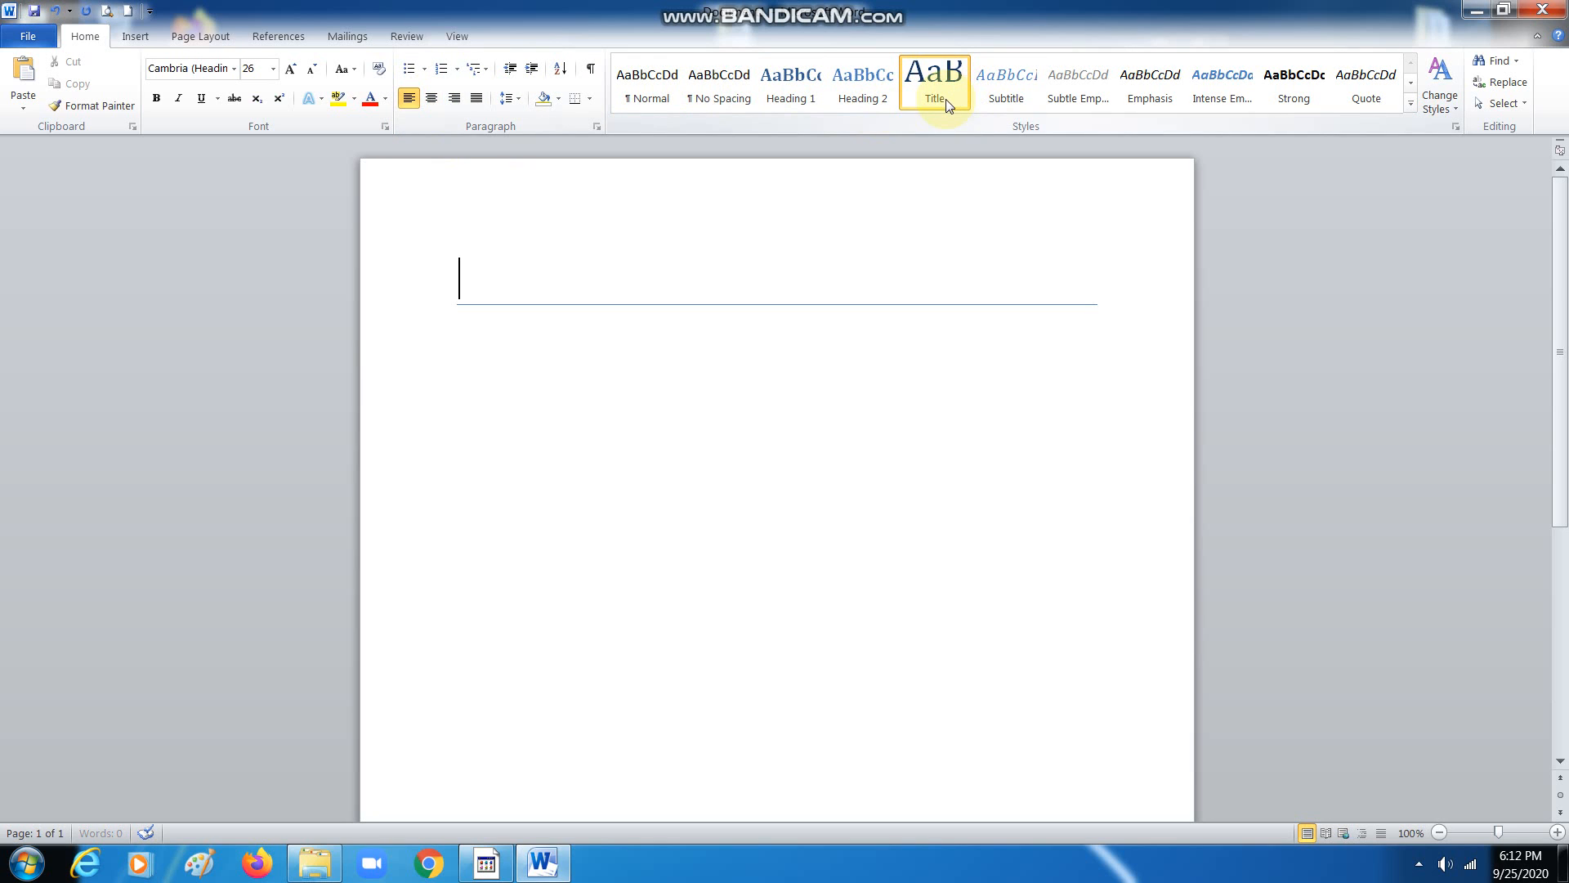
{"action": "left_click", "coordinate": [435, 99]}
{"action": "type", "text": "pr"}
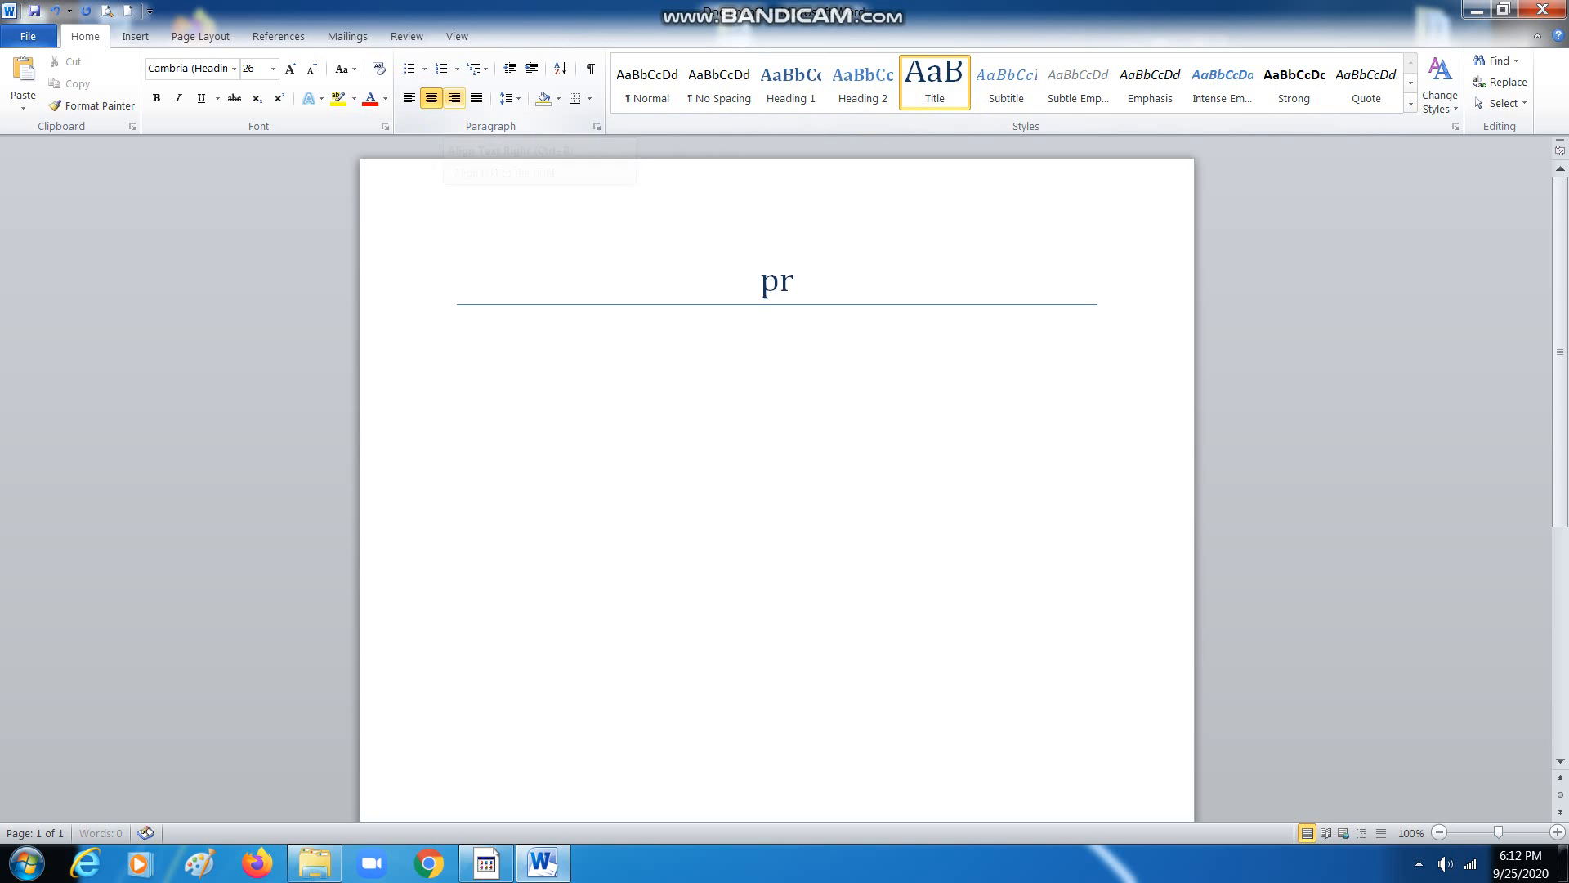
{"action": "key", "text": "BackSpace"}
{"action": "key", "text": "BackSpace"}
{"action": "type", "text": "PROMOTION"}
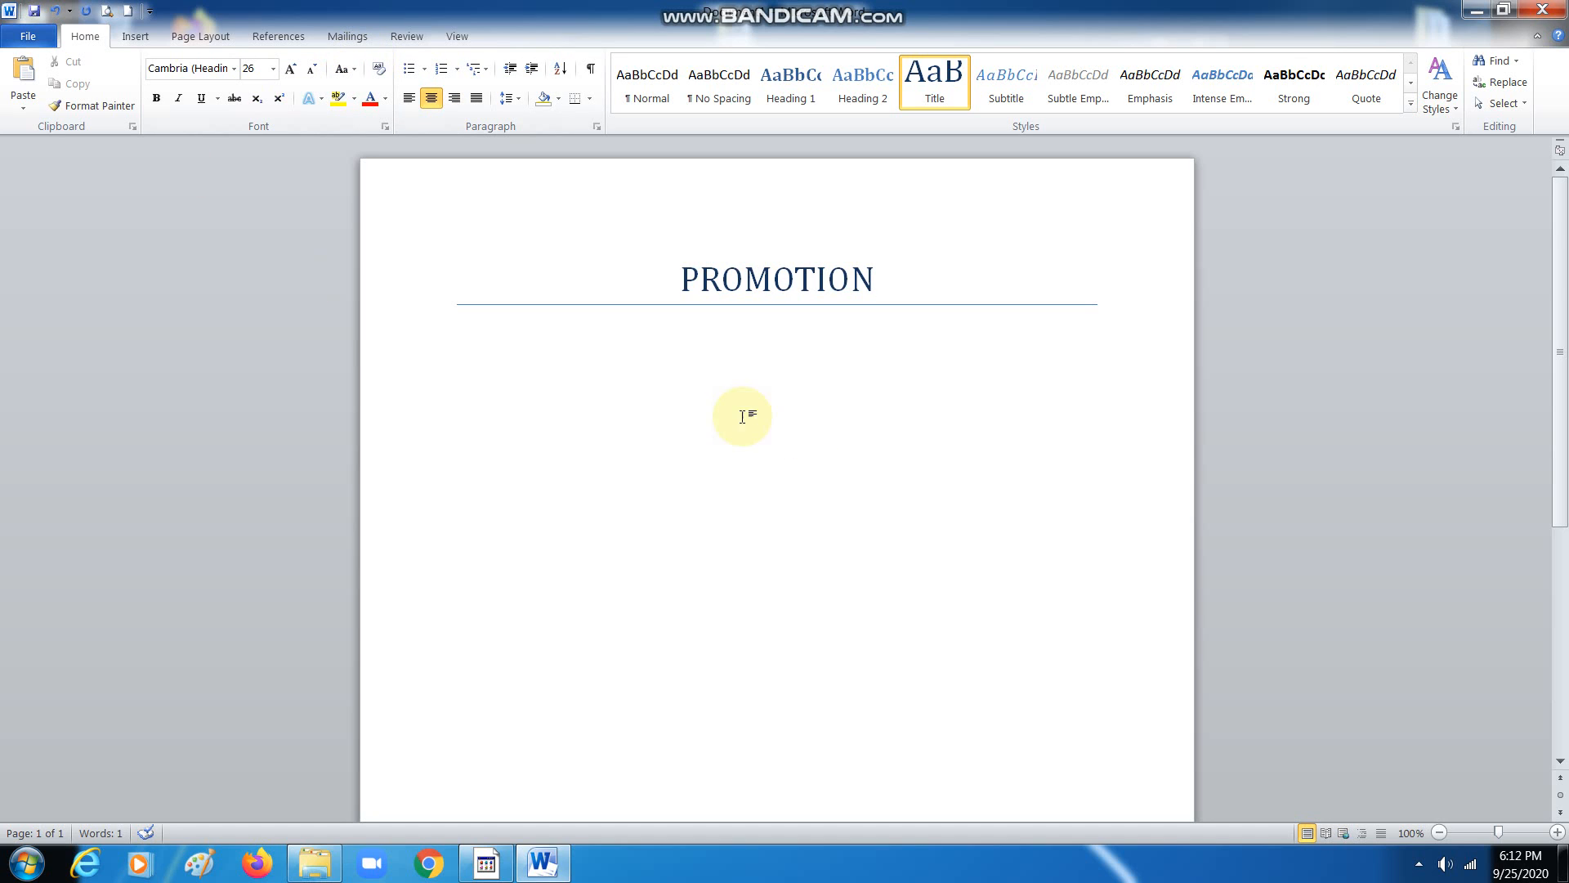
{"action": "left_click", "coordinate": [562, 412]}
{"action": "double_click", "coordinate": [460, 410]}
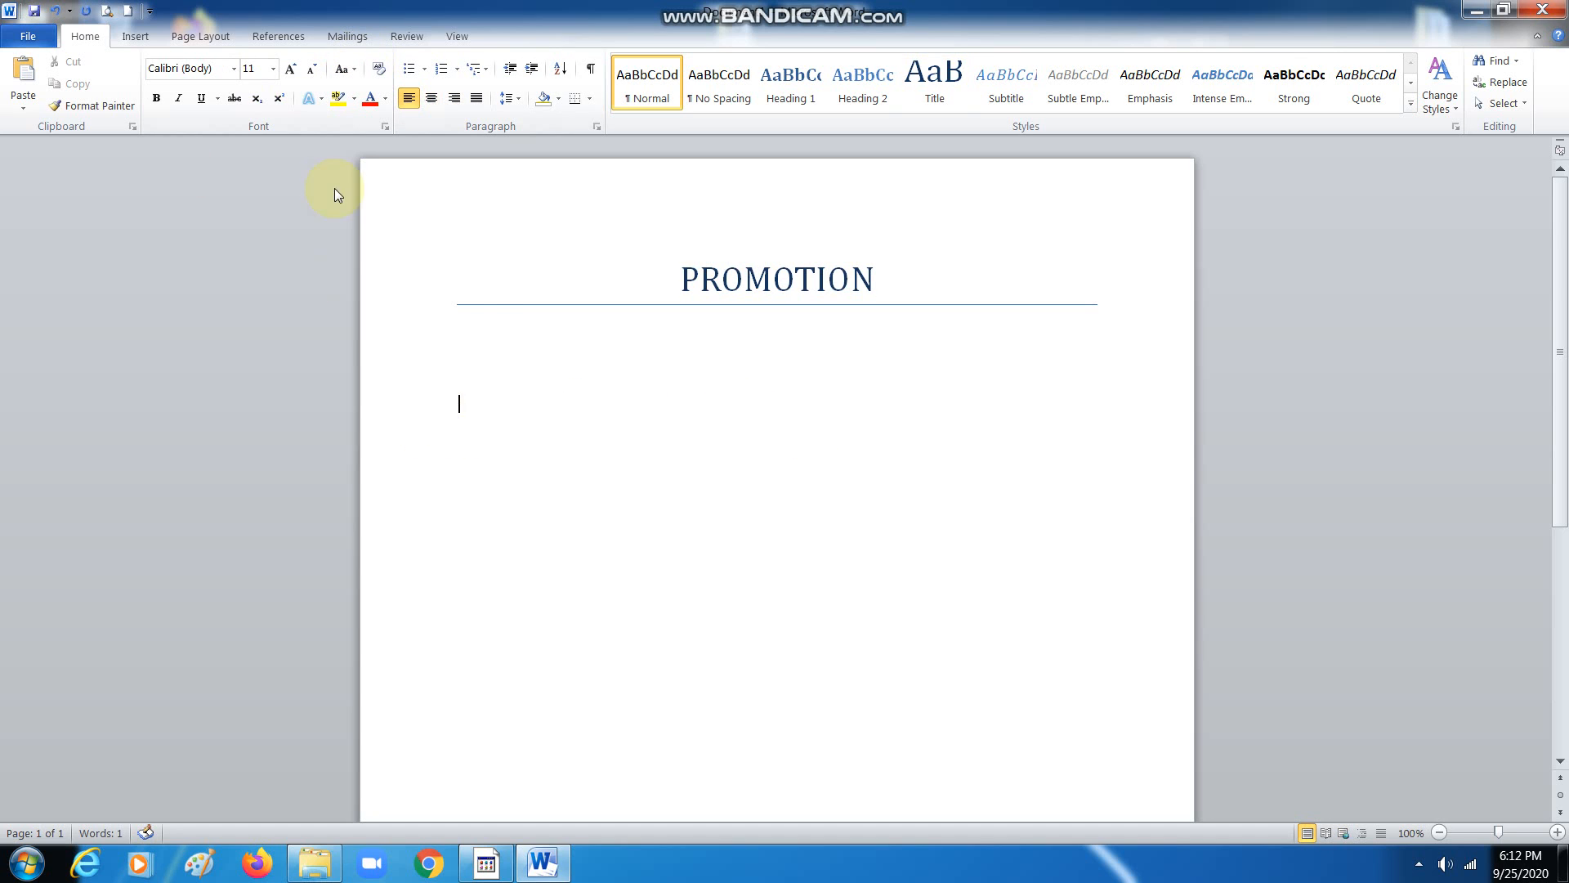
At 16 pt, type 'Please hurry as we have promotion on our following products.' followed by blank lines.
{"action": "left_click", "coordinate": [291, 72]}
{"action": "left_click", "coordinate": [290, 72]}
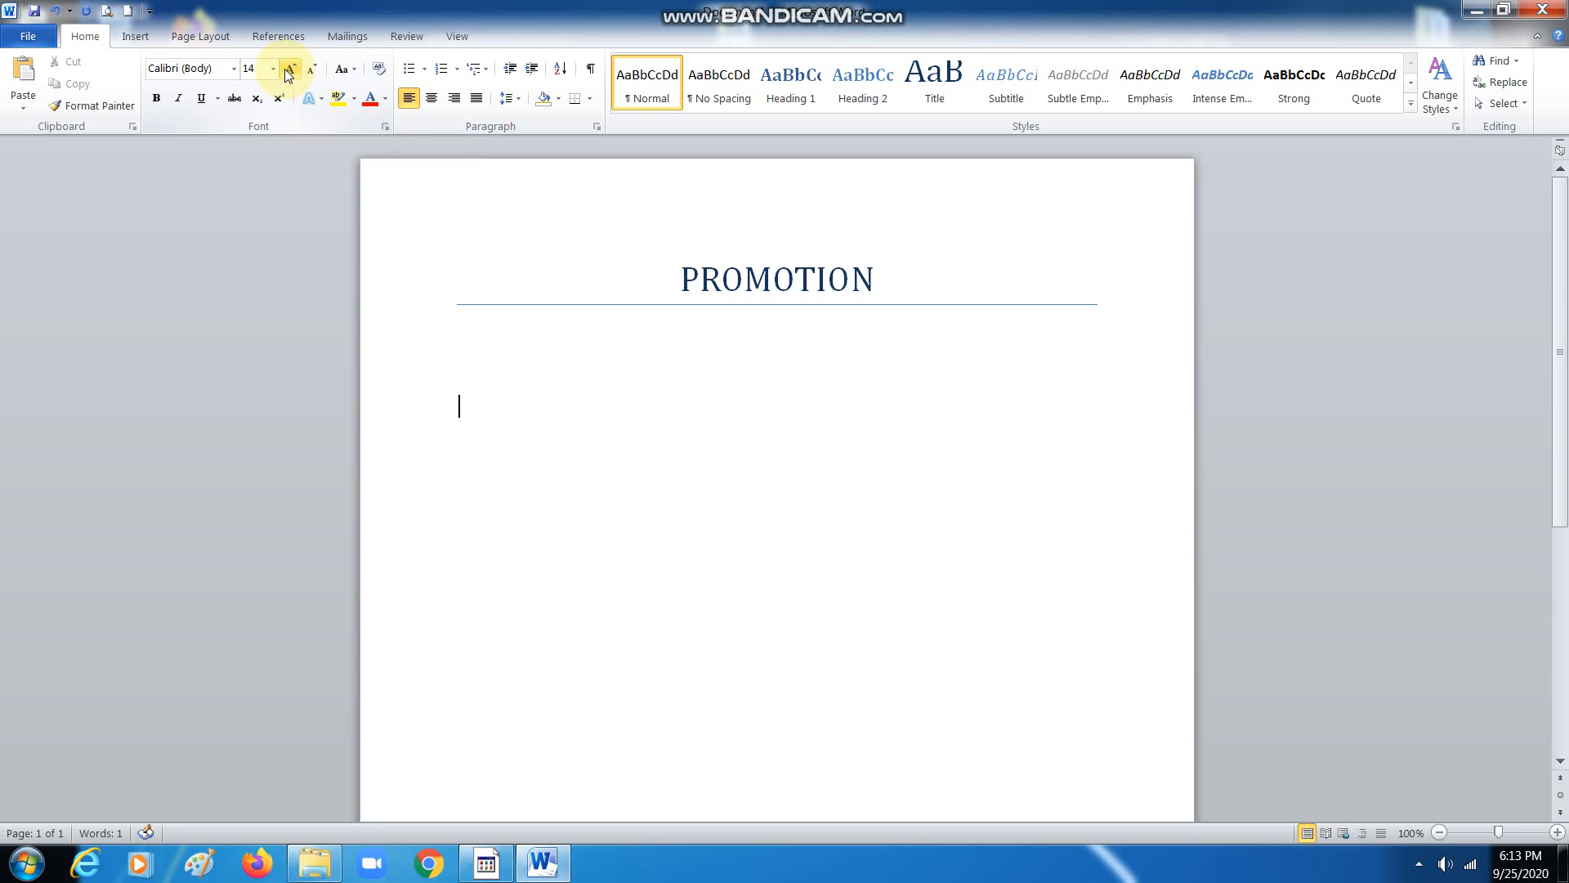
{"action": "left_click", "coordinate": [289, 72]}
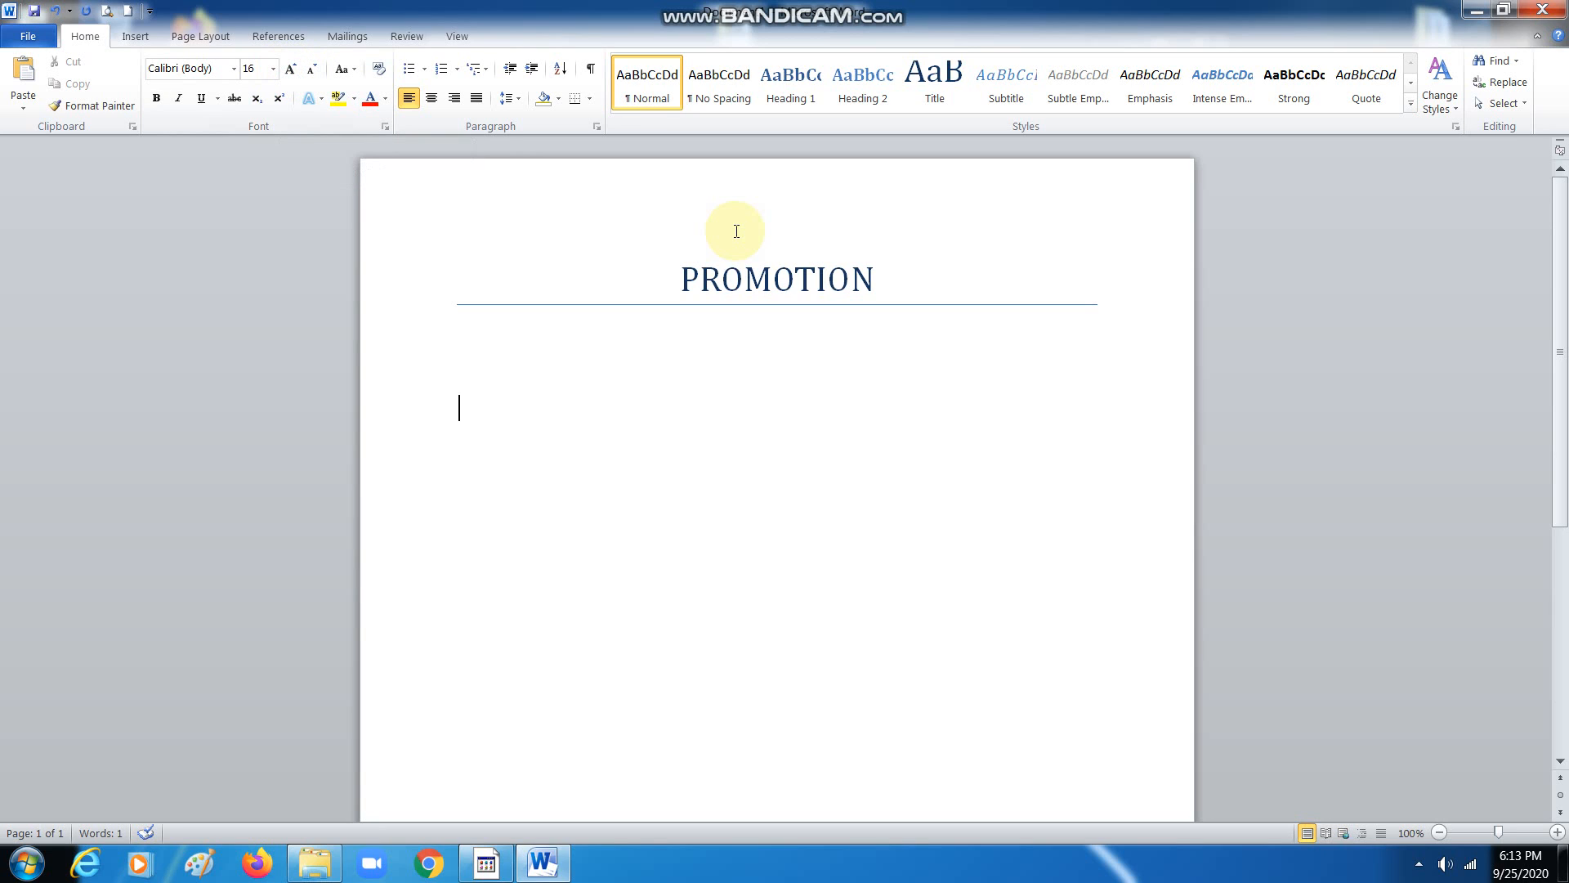
{"action": "type", "text": "pLE"}
{"action": "key", "text": "BackSpace"}
{"action": "key", "text": "BackSpace"}
{"action": "key", "text": "BackSpace"}
{"action": "type", "text": "fou"}
{"action": "key", "text": "BackSpace"}
{"action": "key", "text": "BackSpace"}
{"action": "key", "text": "BackSpace"}
{"action": "type", "text": "f"}
{"action": "key", "text": "BackSpace"}
{"action": "type", "text": "Following is"}
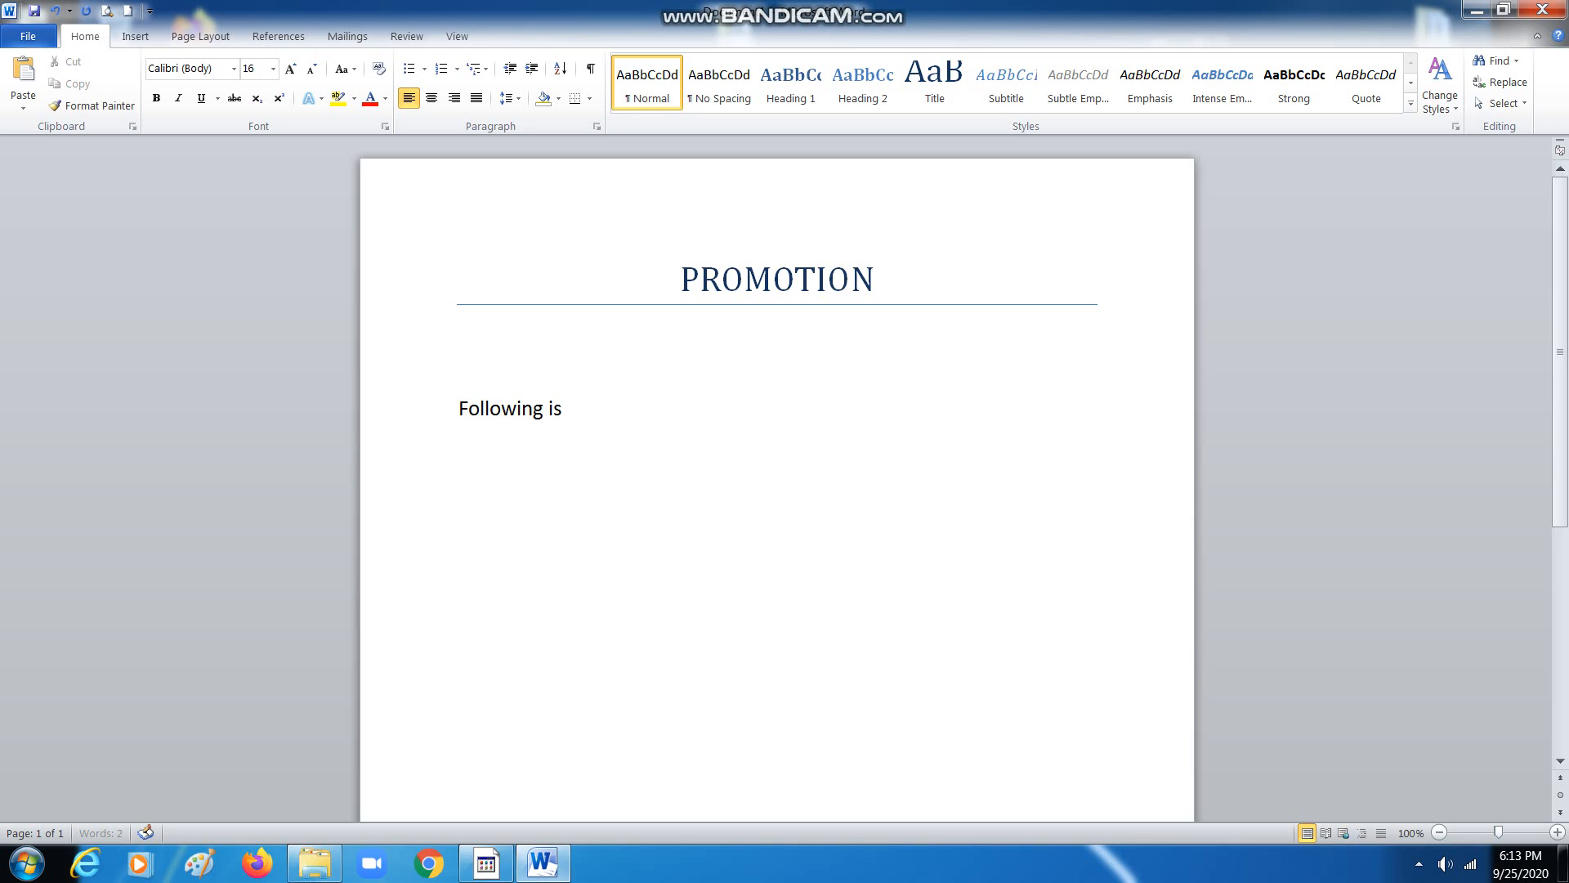
{"action": "type", "text": " the list of our pro"}
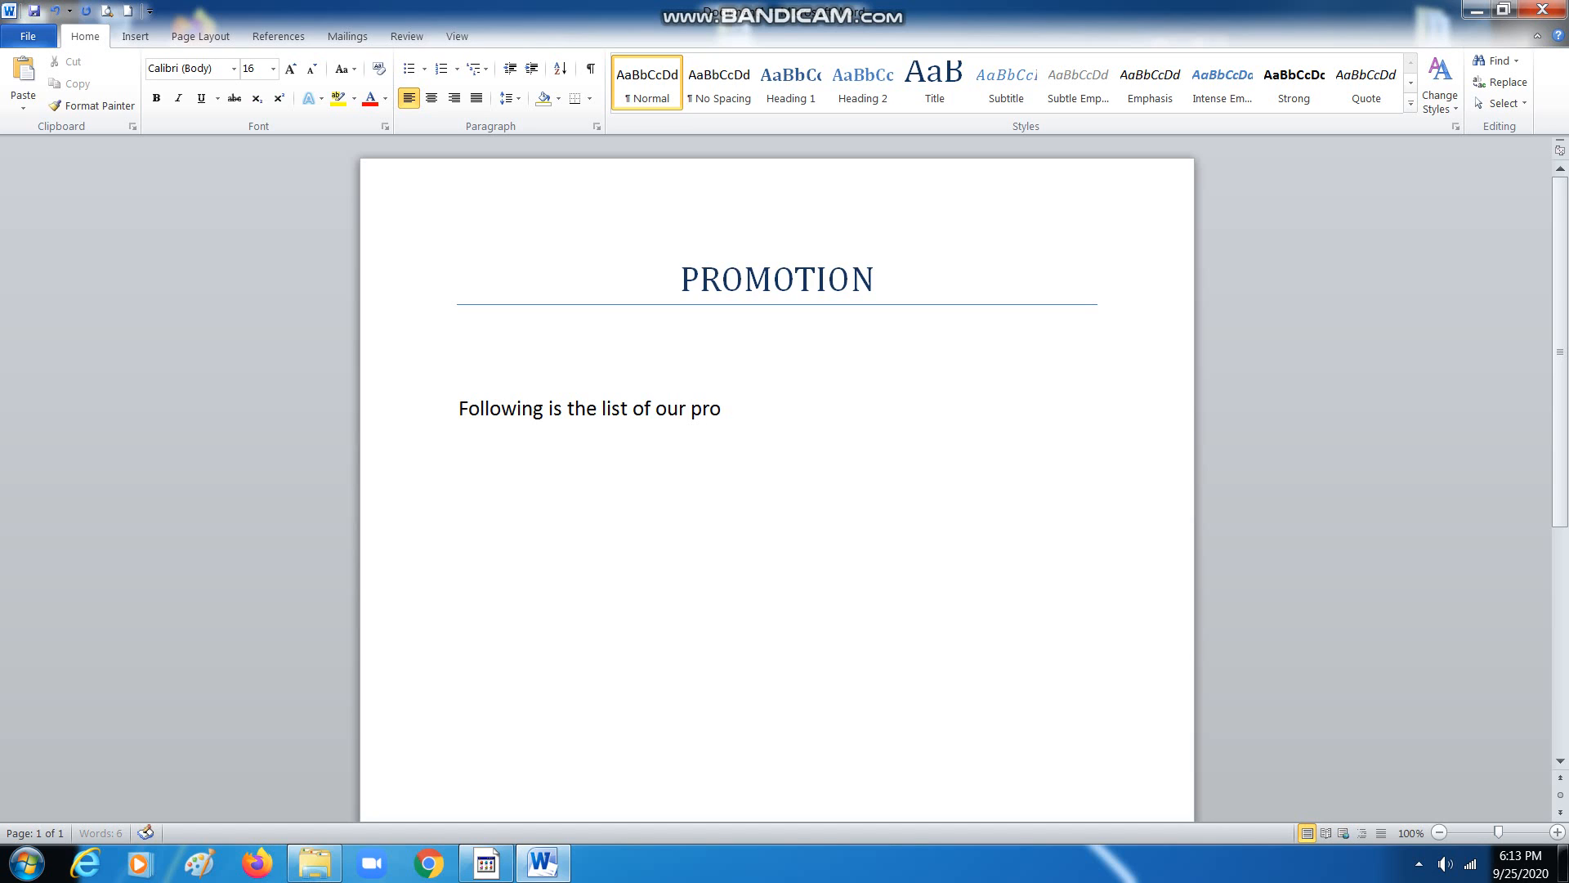
{"action": "type", "text": "ducts"}
{"action": "key", "text": "BackSpace"}
{"action": "key", "text": "BackSpace"}
{"action": "key", "text": "BackSpace"}
{"action": "key", "text": "BackSpace"}
{"action": "key", "text": "BackSpace"}
{"action": "key", "text": "BackSpace"}
{"action": "key", "text": "BackSpace"}
{"action": "key", "text": "BackSpace"}
{"action": "key", "text": "BackSpace"}
{"action": "key", "text": "BackSpace"}
{"action": "key", "text": "BackSpace"}
{"action": "key", "text": "BackSpace"}
{"action": "key", "text": "BackSpace"}
{"action": "key", "text": "BackSpace"}
{"action": "key", "text": "BackSpace"}
{"action": "key", "text": "BackSpace"}
{"action": "key", "text": "BackSpace"}
{"action": "key", "text": "BackSpace"}
{"action": "key", "text": "BackSpace"}
{"action": "key", "text": "BackSpace"}
{"action": "key", "text": "BackSpace"}
{"action": "key", "text": "BackSpace"}
{"action": "key", "text": "BackSpace"}
{"action": "key", "text": "BackSpace"}
{"action": "key", "text": "BackSpace"}
{"action": "key", "text": "BackSpace"}
{"action": "key", "text": "BackSpace"}
{"action": "key", "text": "BackSpace"}
{"action": "key", "text": "BackSpace"}
{"action": "key", "text": "BackSpace"}
{"action": "key", "text": "BackSpace"}
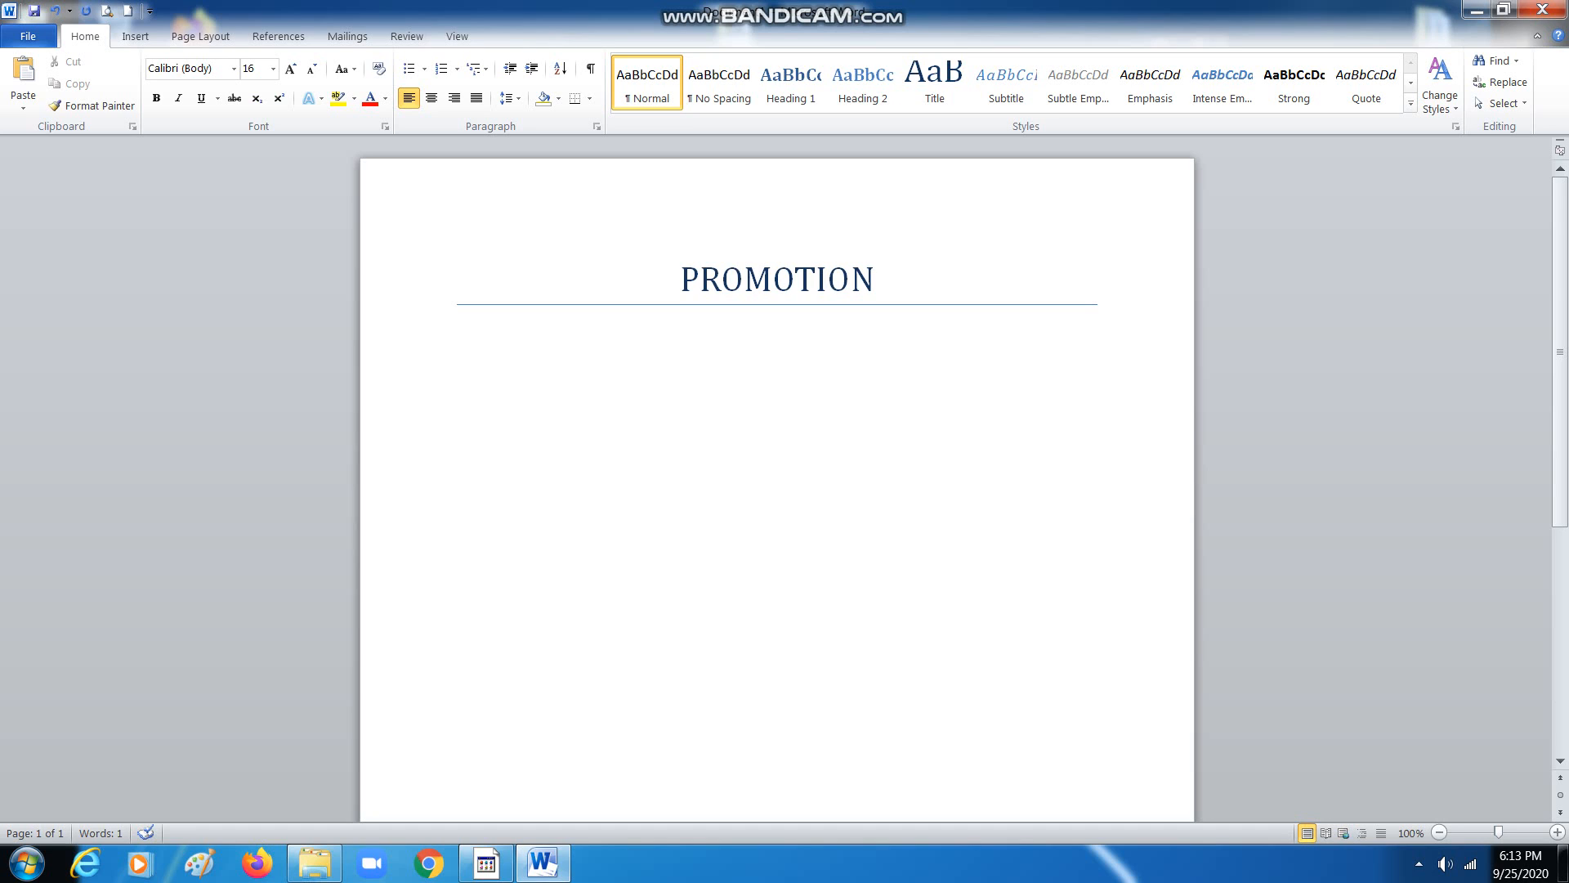
{"action": "type", "text": "Please hurry as"}
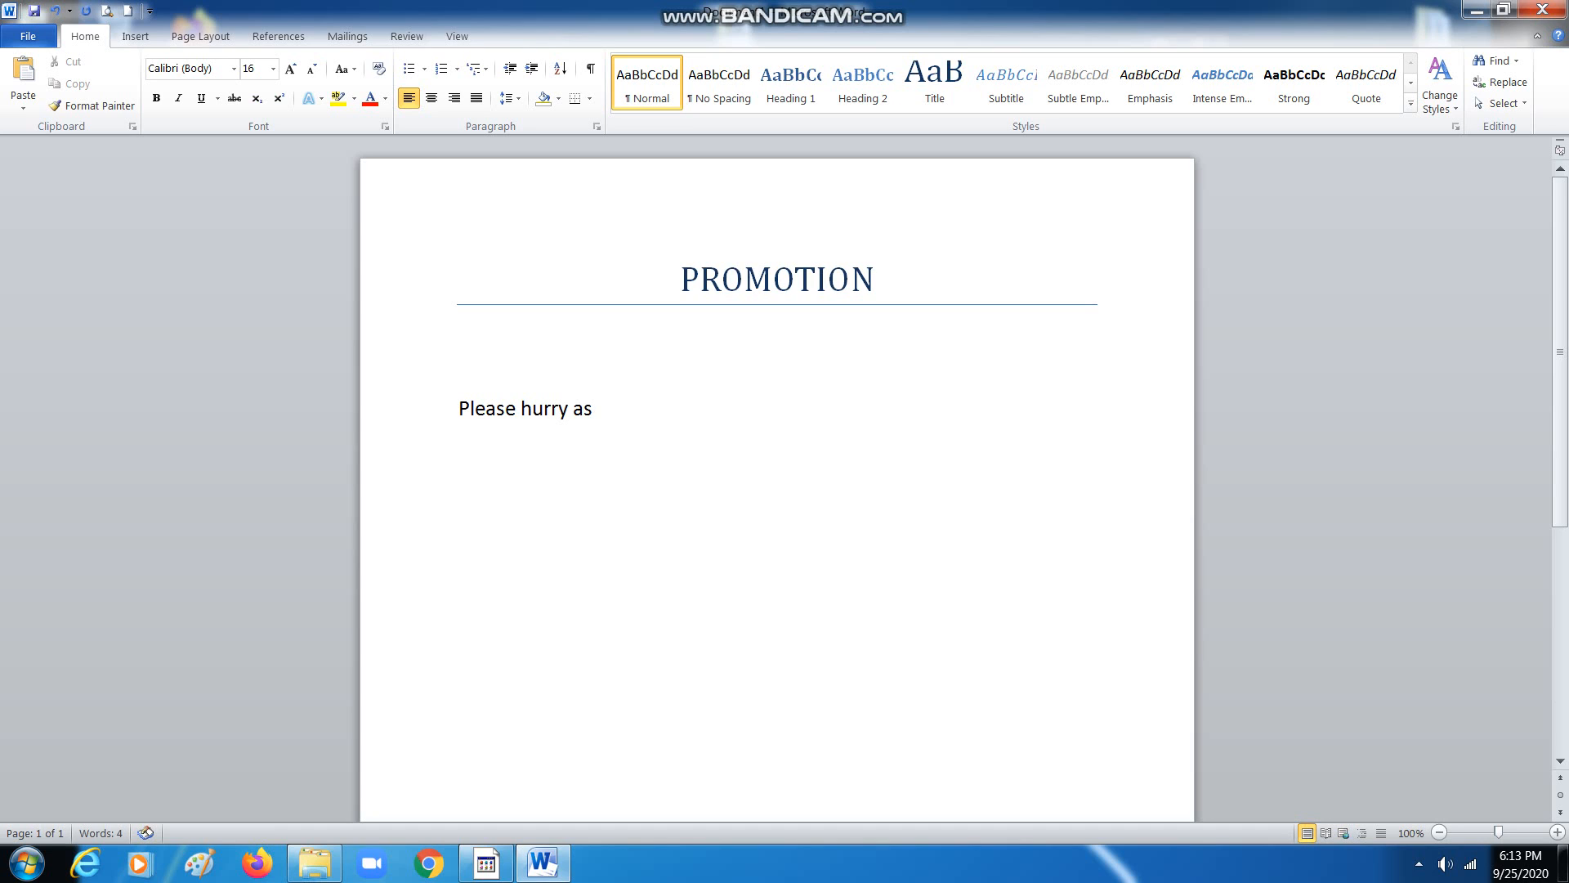
{"action": "type", "text": " we have promot"}
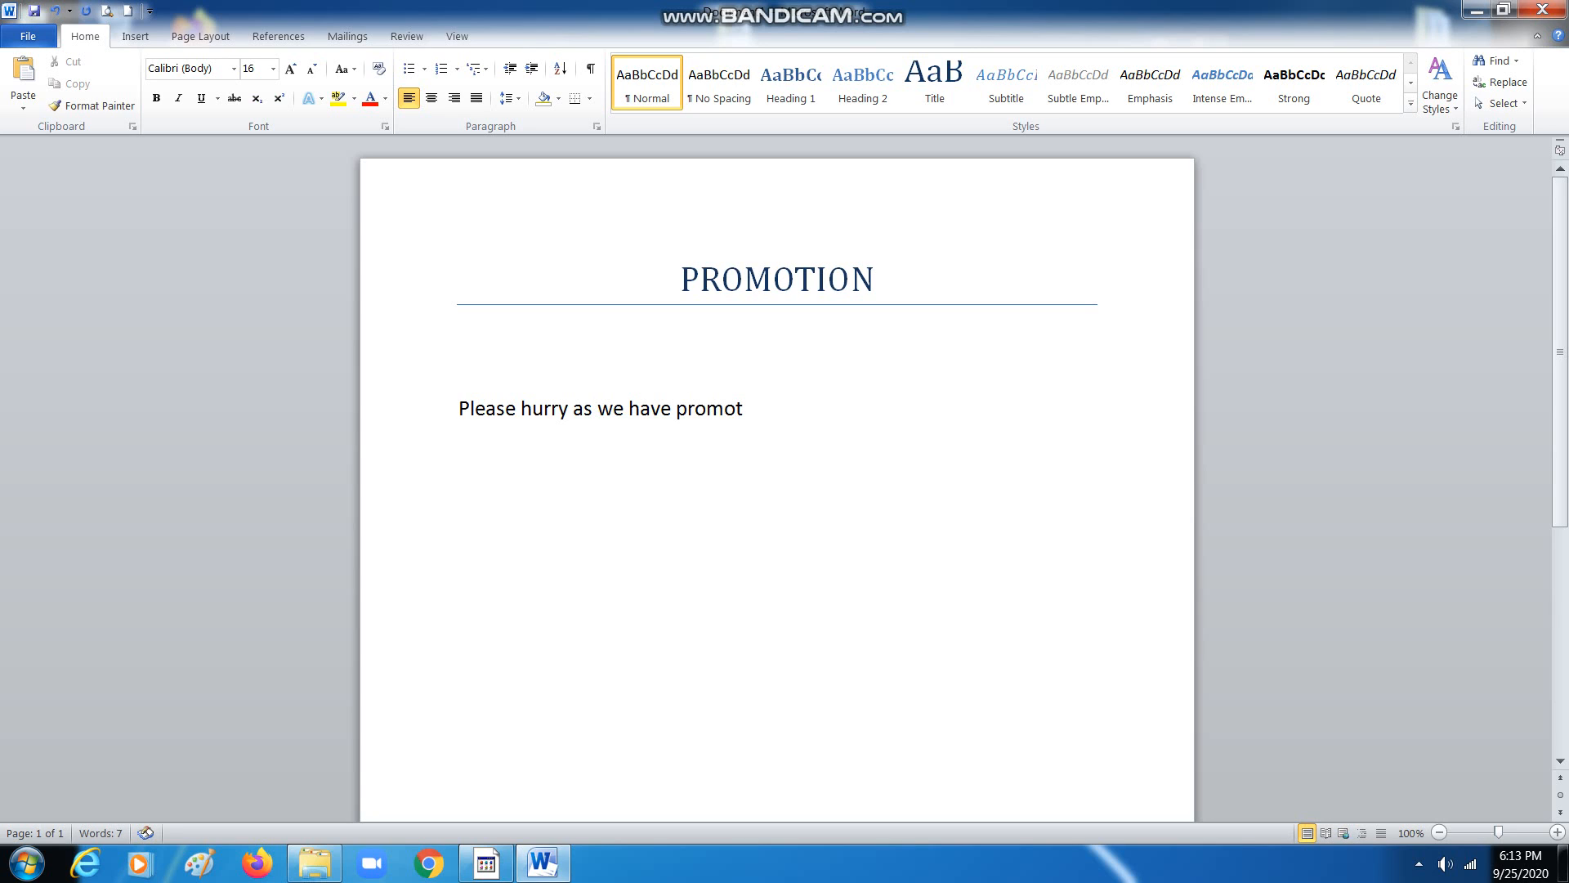
{"action": "type", "text": "ion on our foll"}
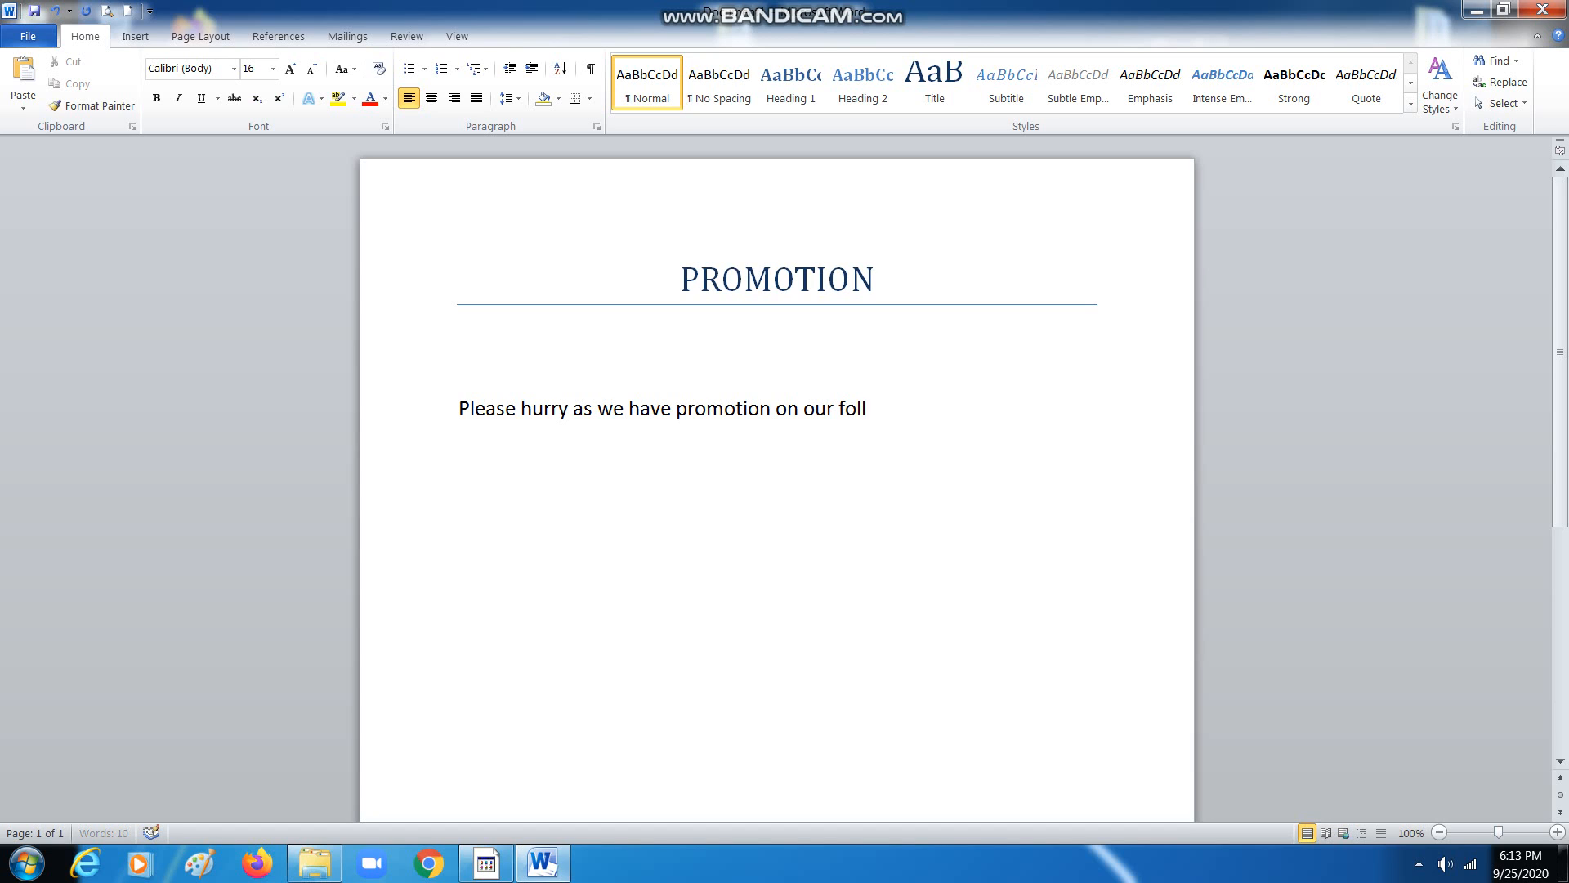
{"action": "type", "text": "owing products."}
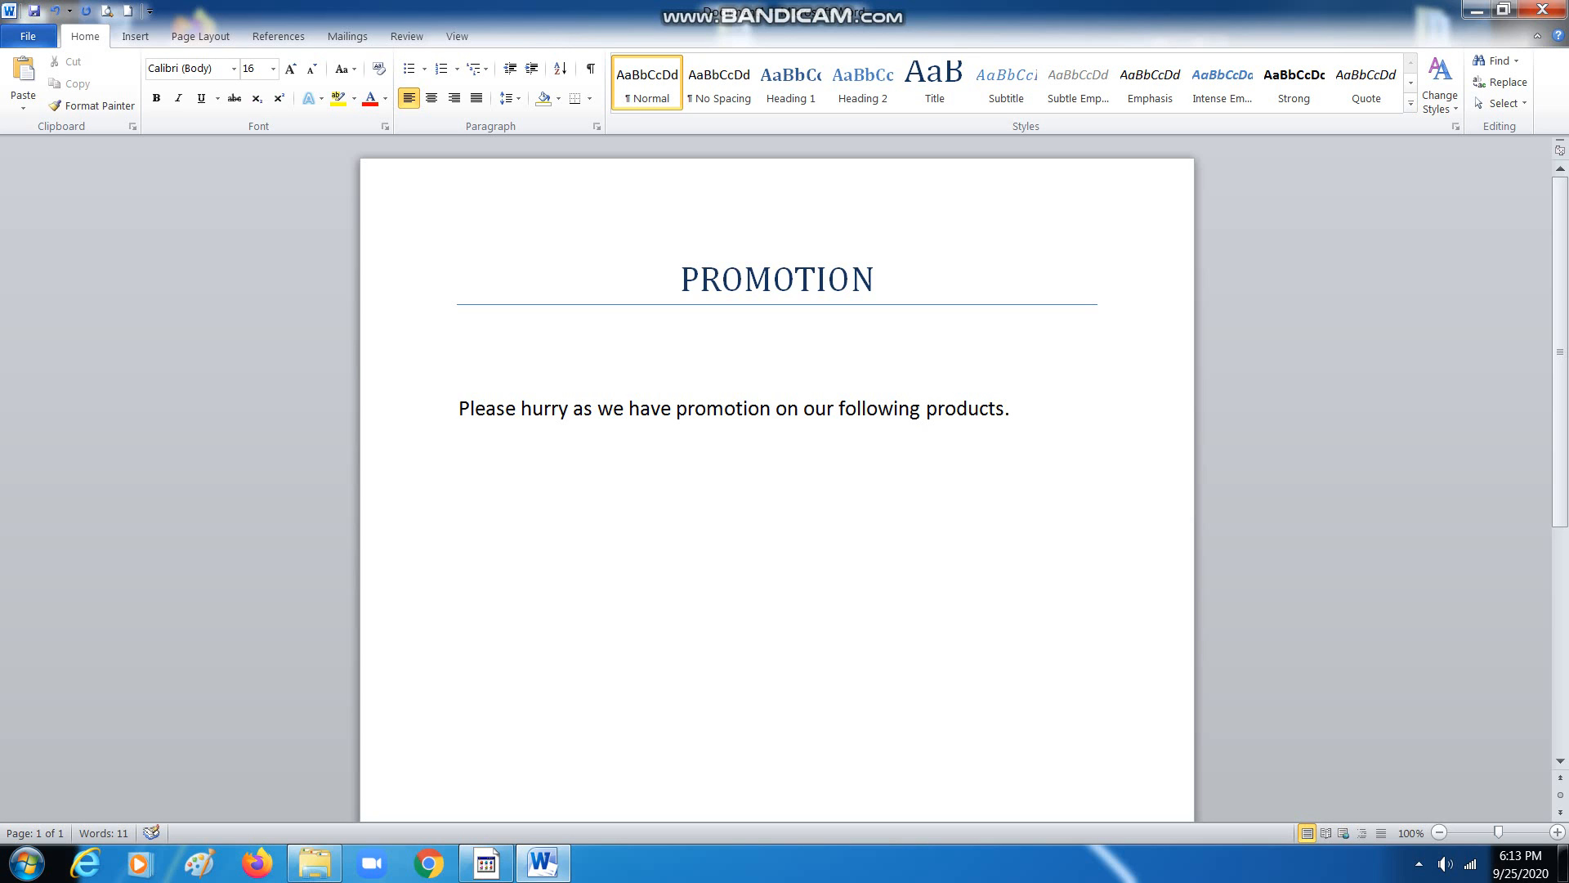
{"action": "key", "text": "Return"}
{"action": "key", "text": "Return"}
{"action": "scroll", "coordinate": [732, 227], "scroll_direction": "down", "scroll_amount": 3}
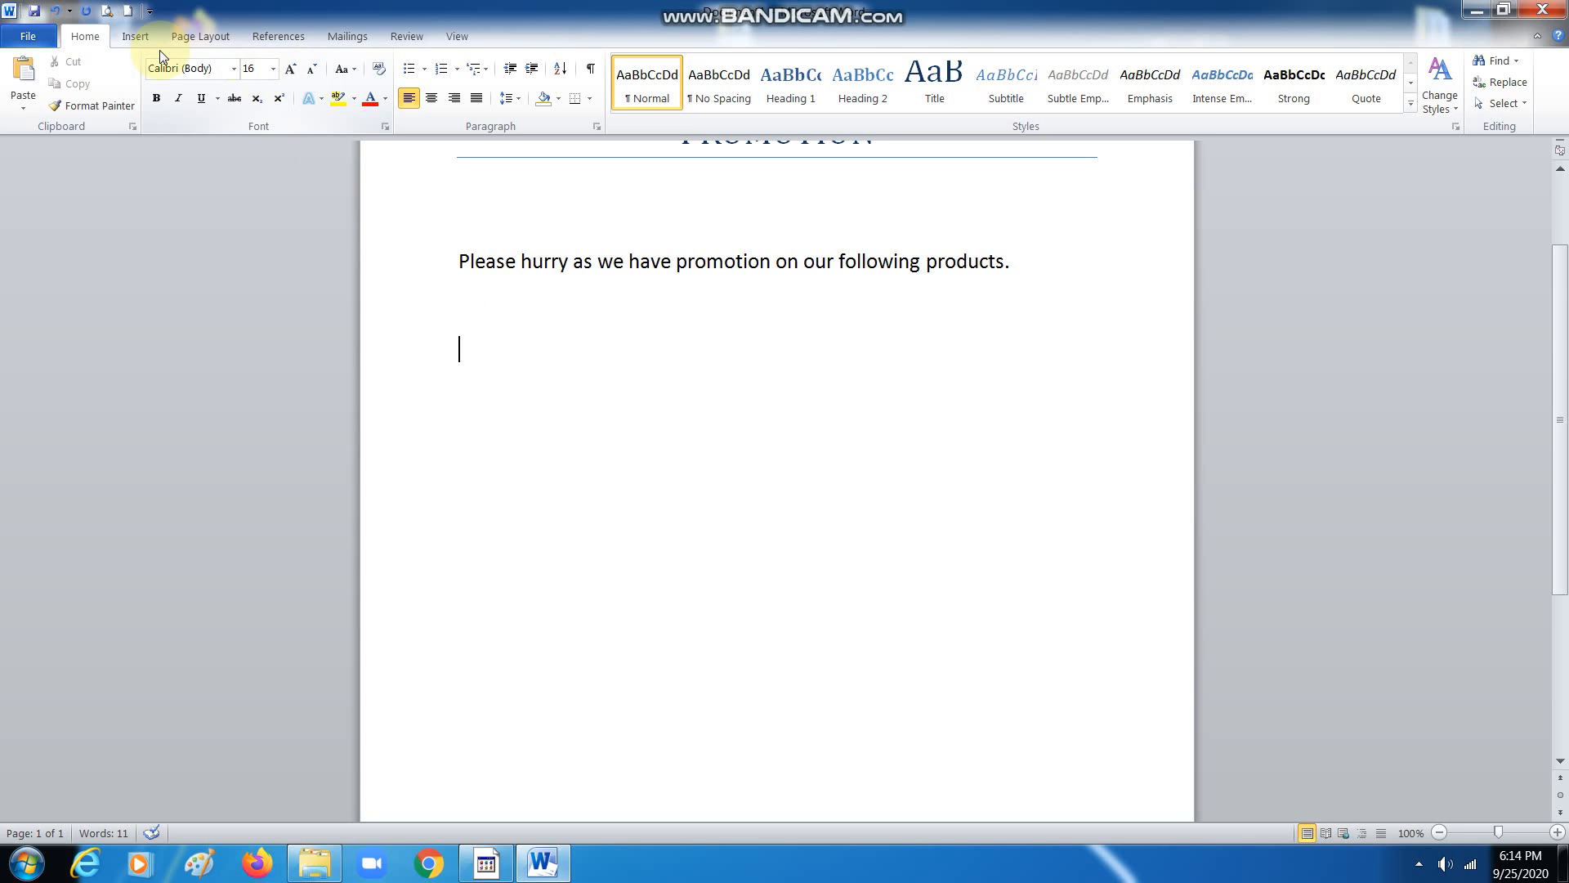
Insert a 2-column by 5-row table below the sentence and stretch its rows taller.
{"action": "left_click", "coordinate": [134, 36]}
{"action": "left_click", "coordinate": [147, 96]}
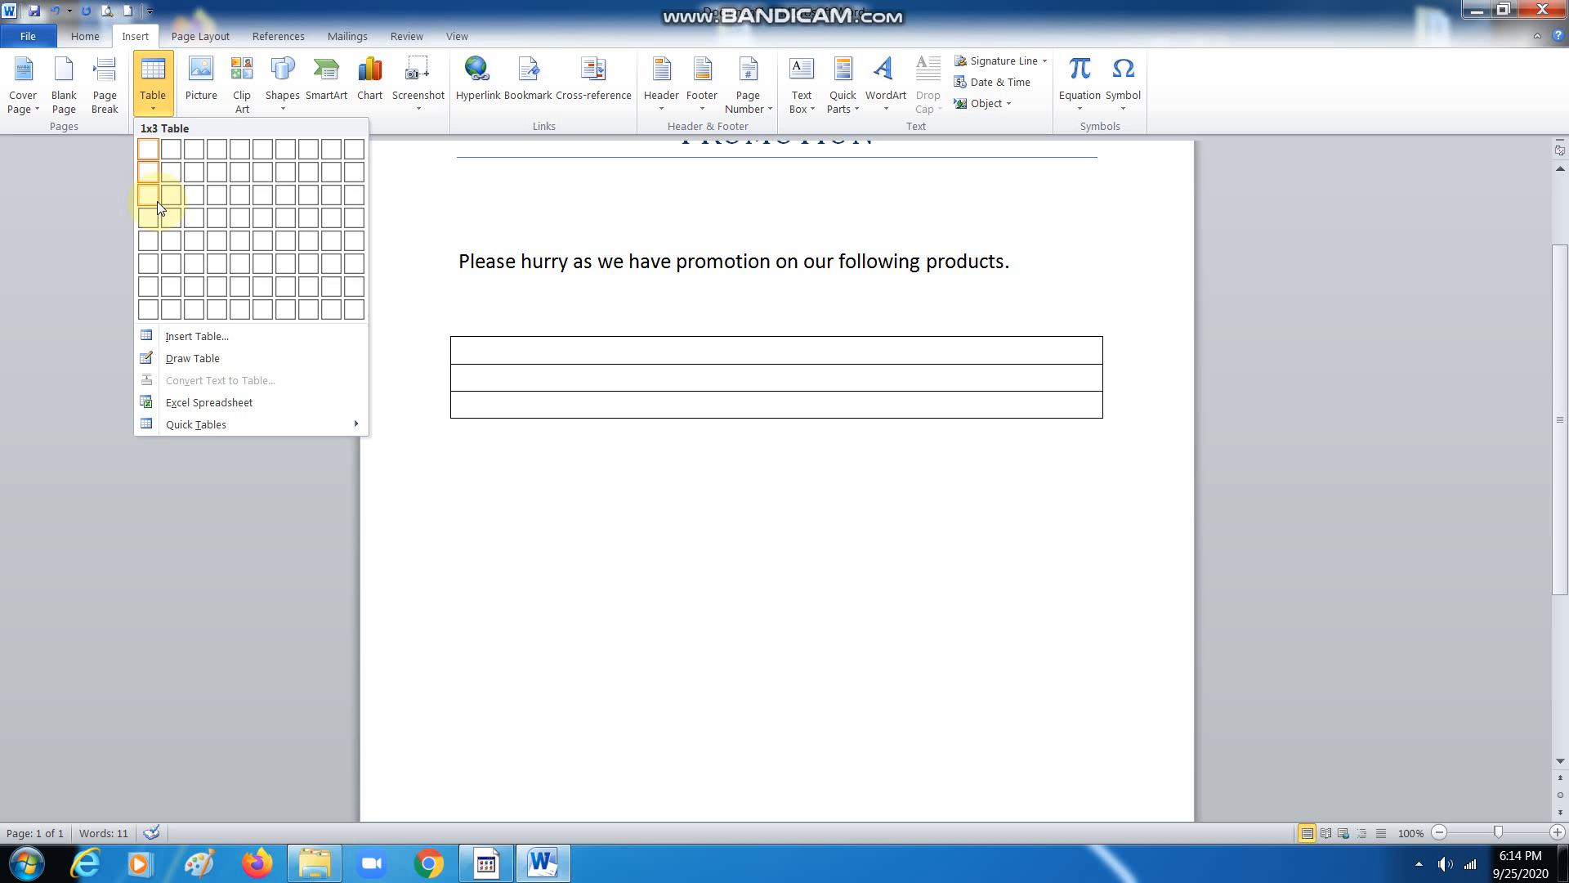
{"action": "left_click", "coordinate": [169, 245]}
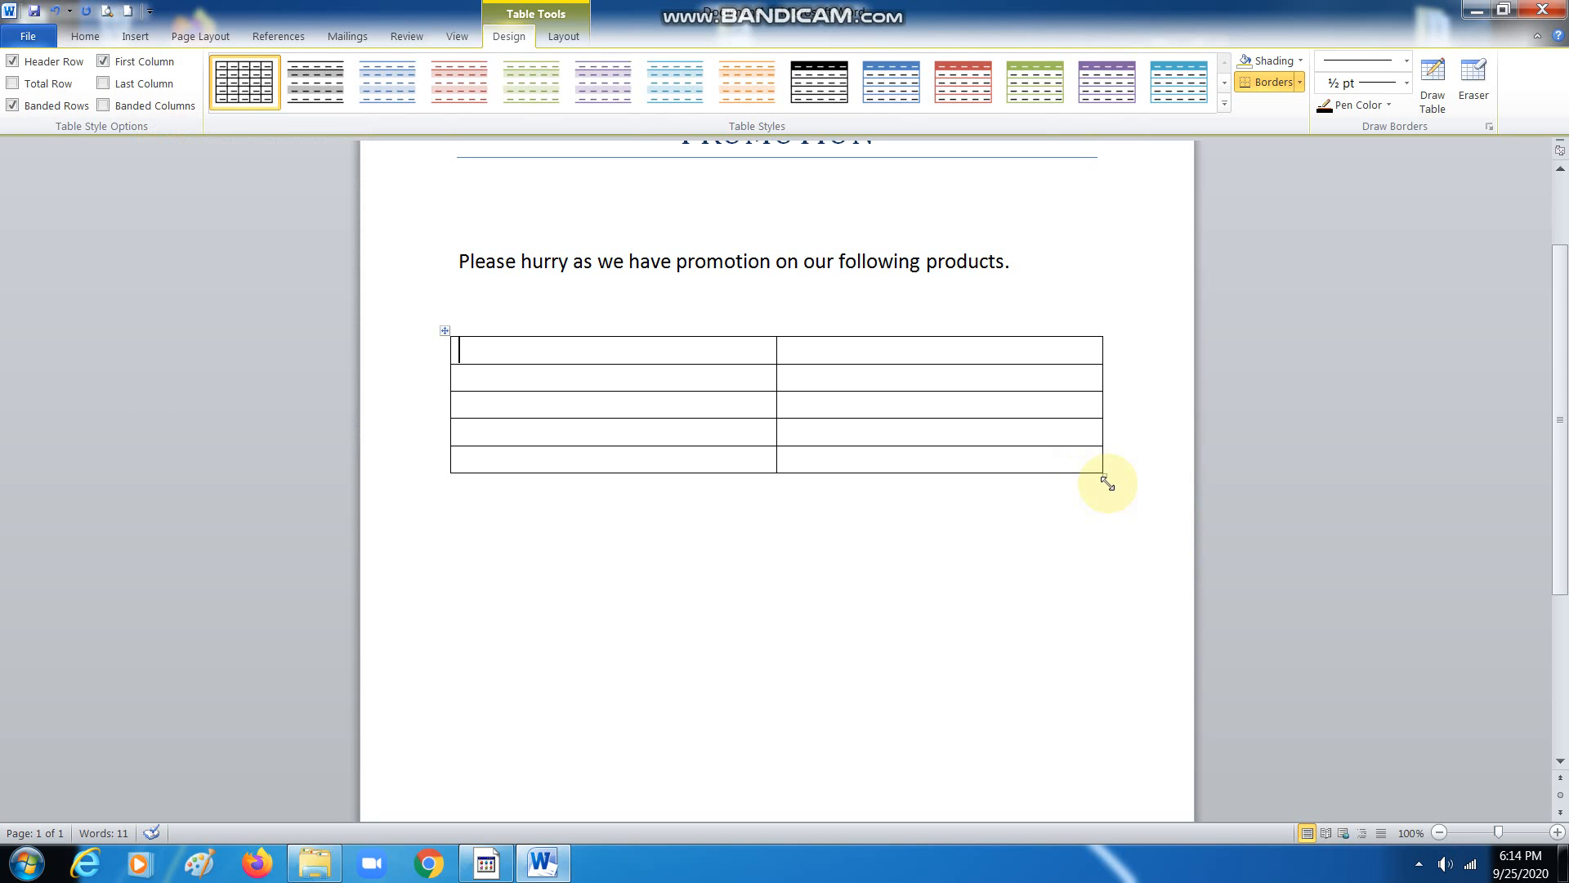
{"action": "left_click_drag", "start_coordinate": [1108, 484], "coordinate": [1100, 701]}
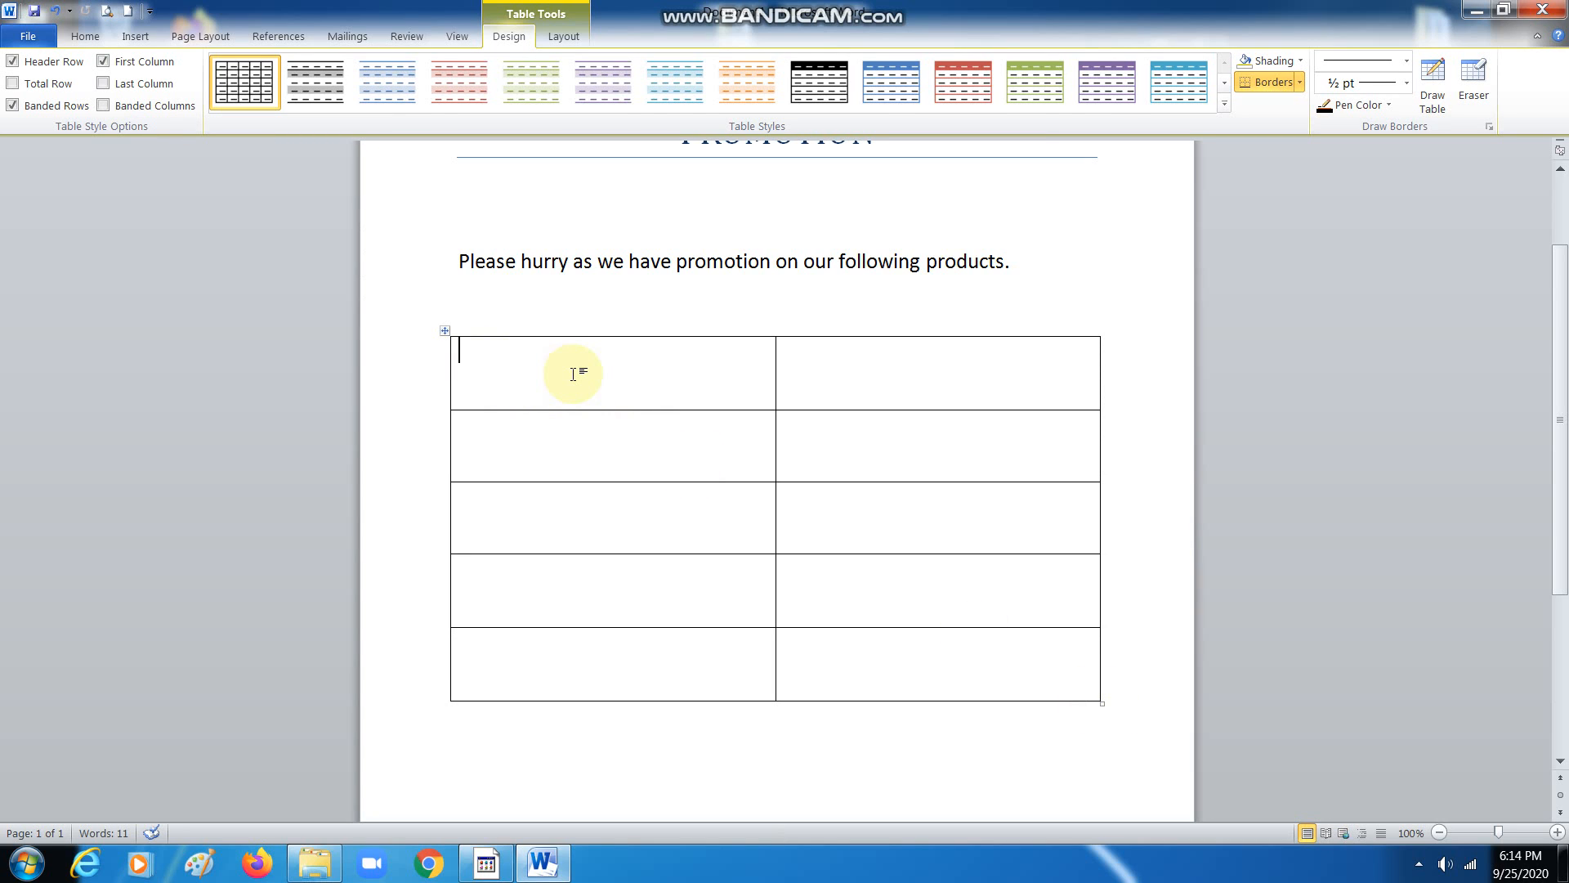
Type Product #, Product Name, Product Price, Quantity and Picture into the five left-column cells.
{"action": "type", "text": "Product"}
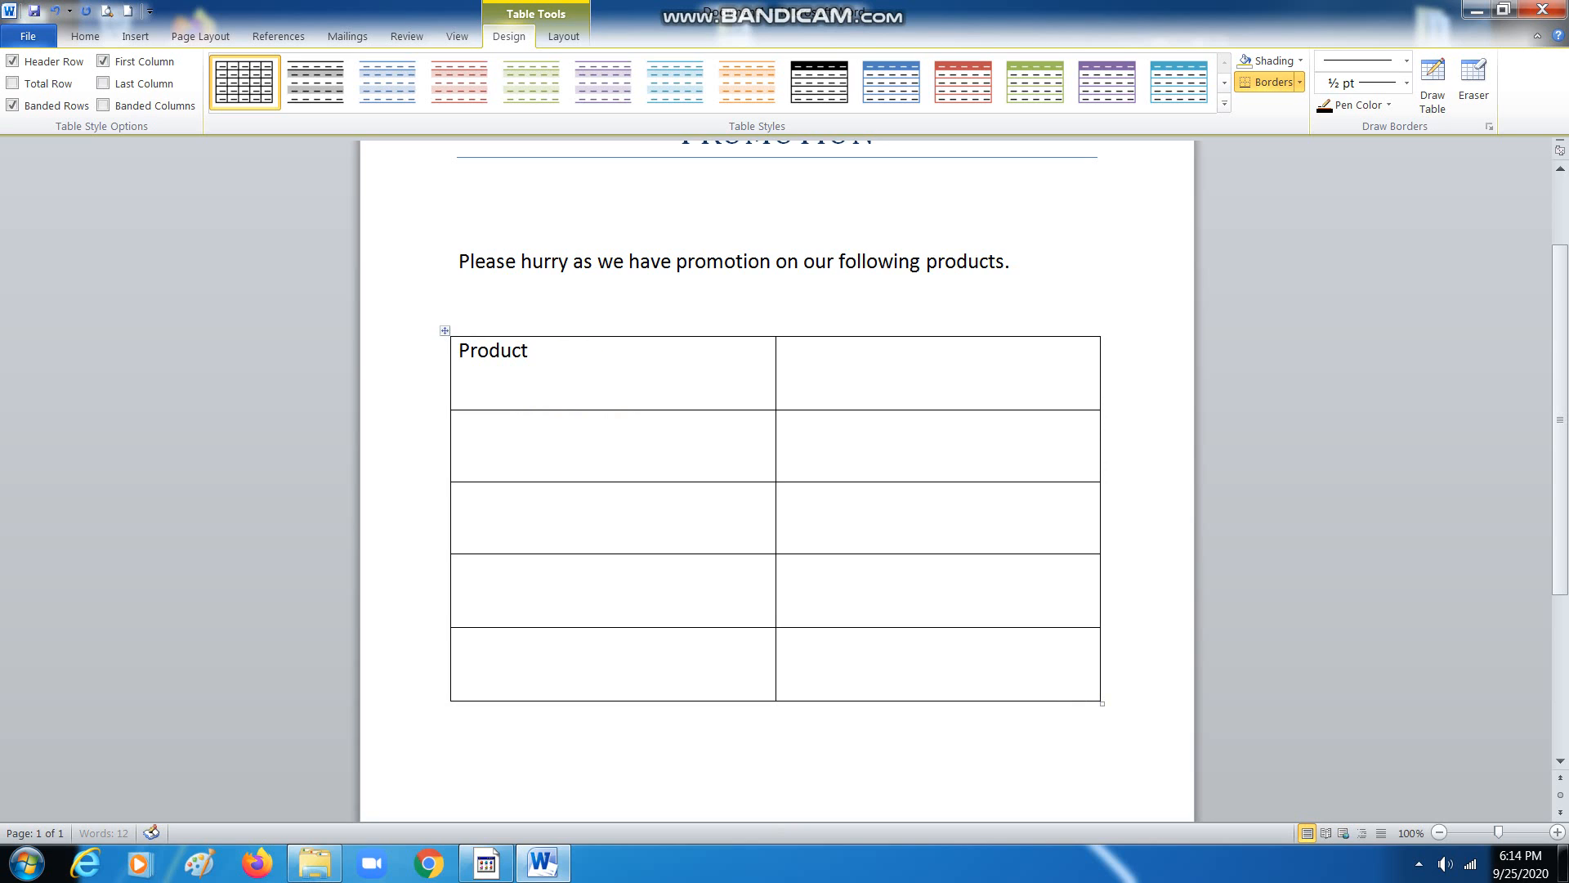
{"action": "type", "text": " #"}
{"action": "triple_click", "coordinate": [541, 361]}
{"action": "left_click_drag", "start_coordinate": [544, 353], "coordinate": [535, 349]}
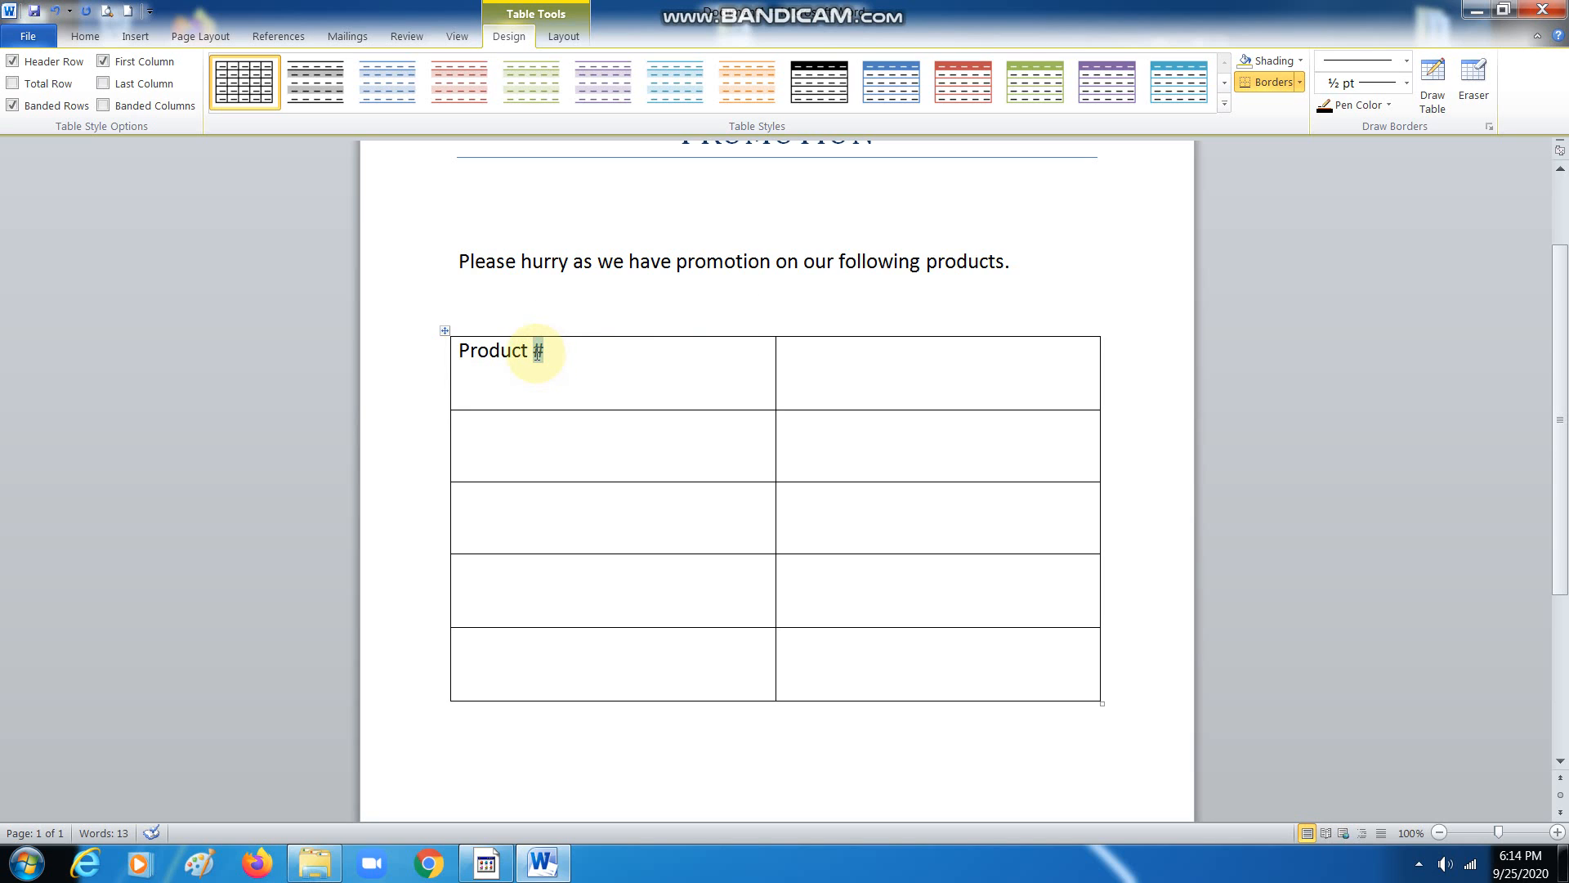
{"action": "left_click", "coordinate": [550, 455]}
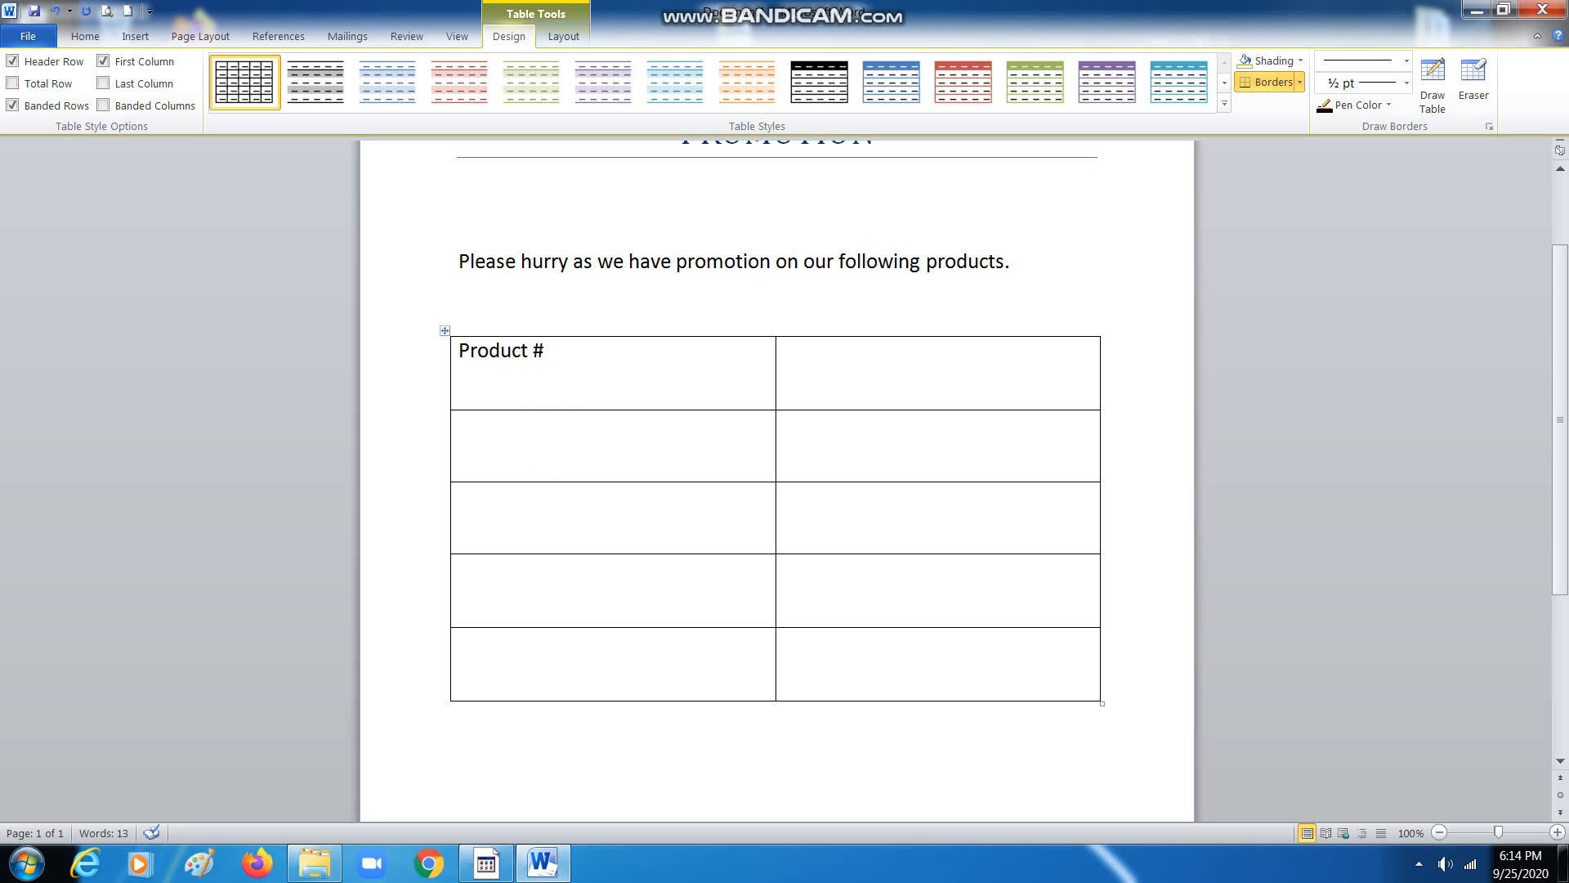
{"action": "type", "text": "Product Name"}
{"action": "left_click", "coordinate": [573, 536]}
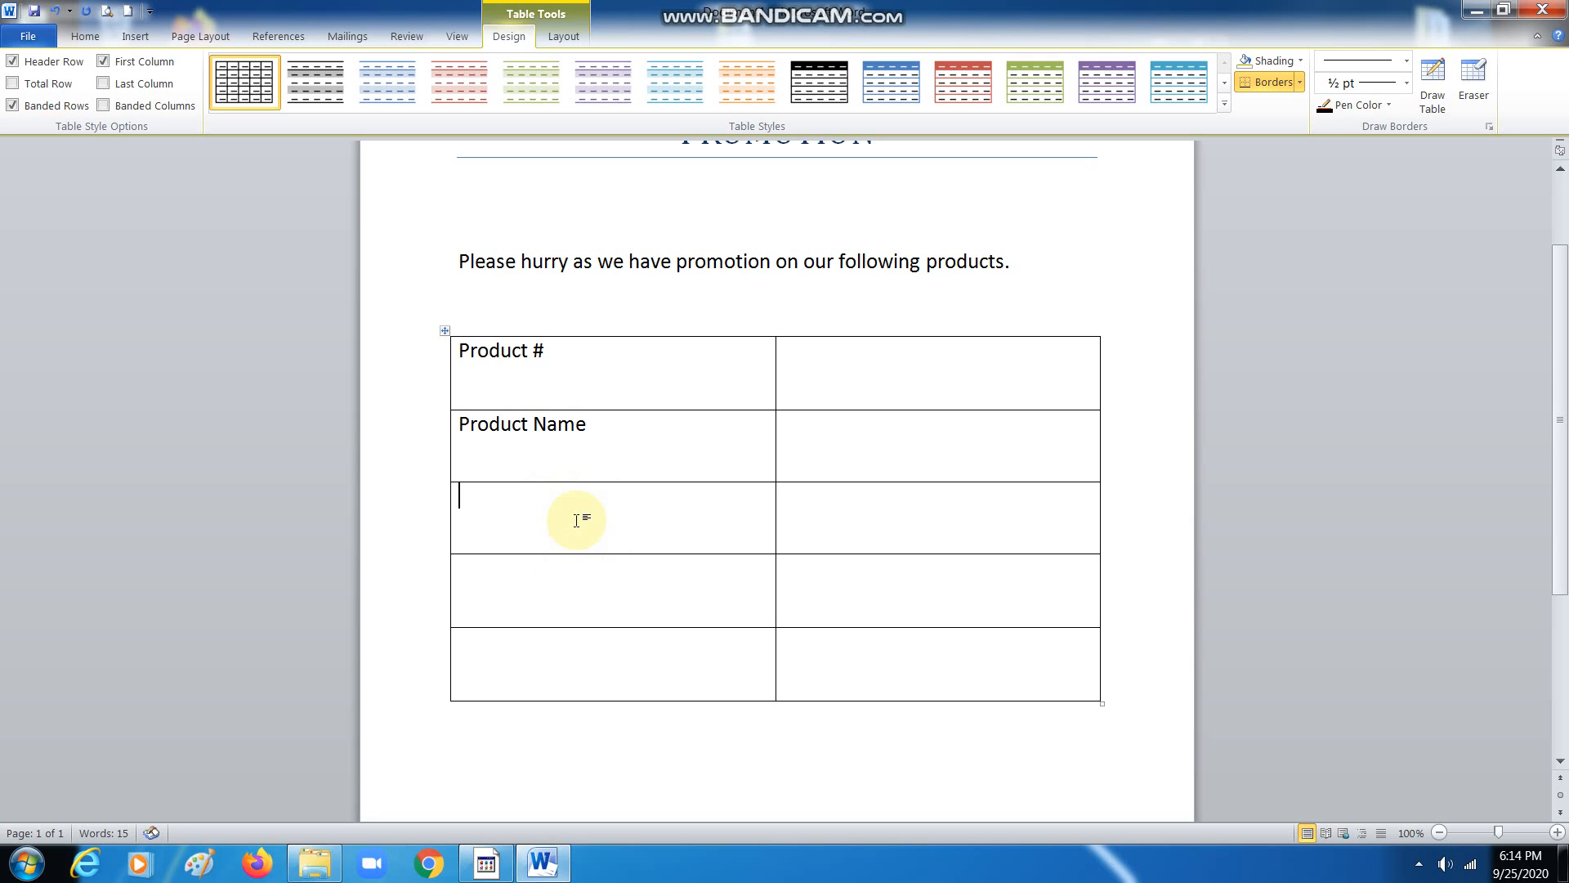
{"action": "type", "text": "Product Price"}
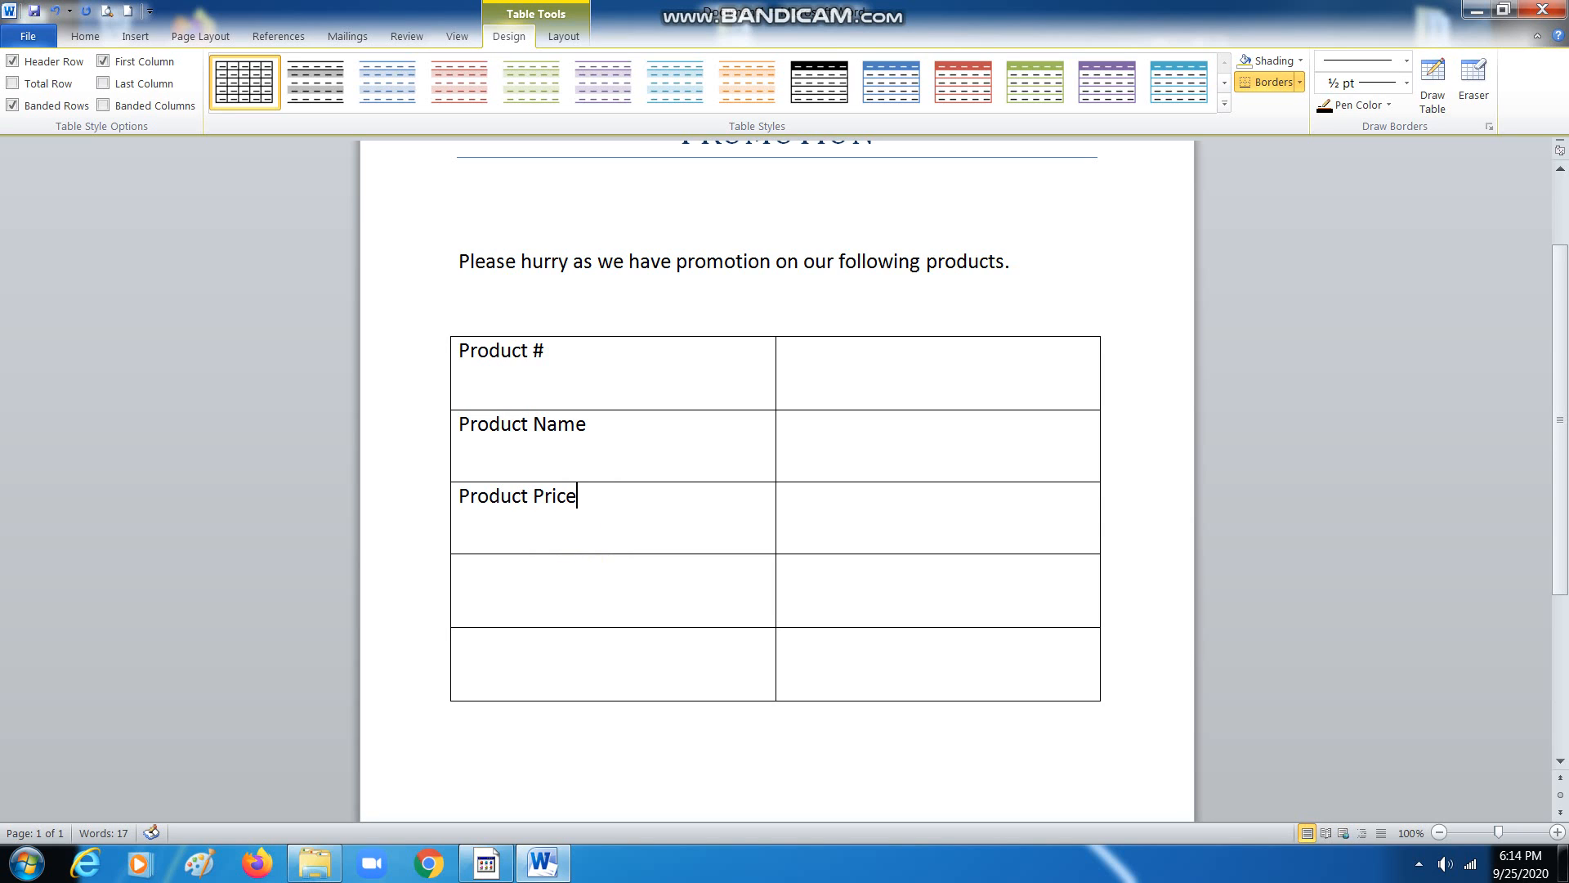
{"action": "left_click", "coordinate": [532, 606]}
{"action": "type", "text": "Quantity"}
{"action": "left_click", "coordinate": [543, 641]}
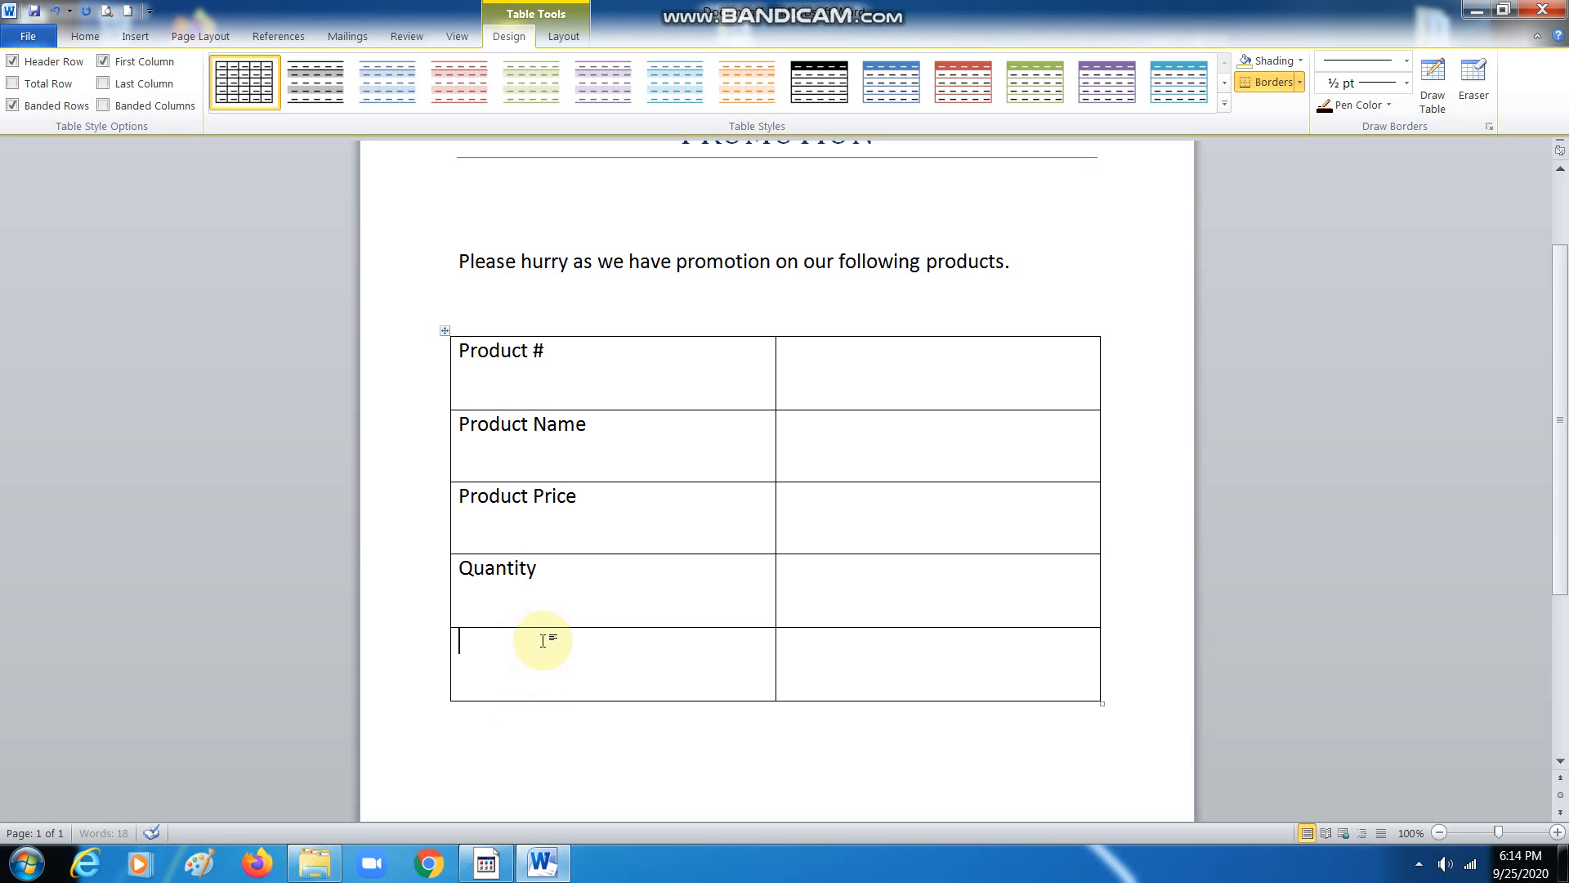
{"action": "type", "text": "Picture"}
{"action": "left_click", "coordinate": [617, 445]}
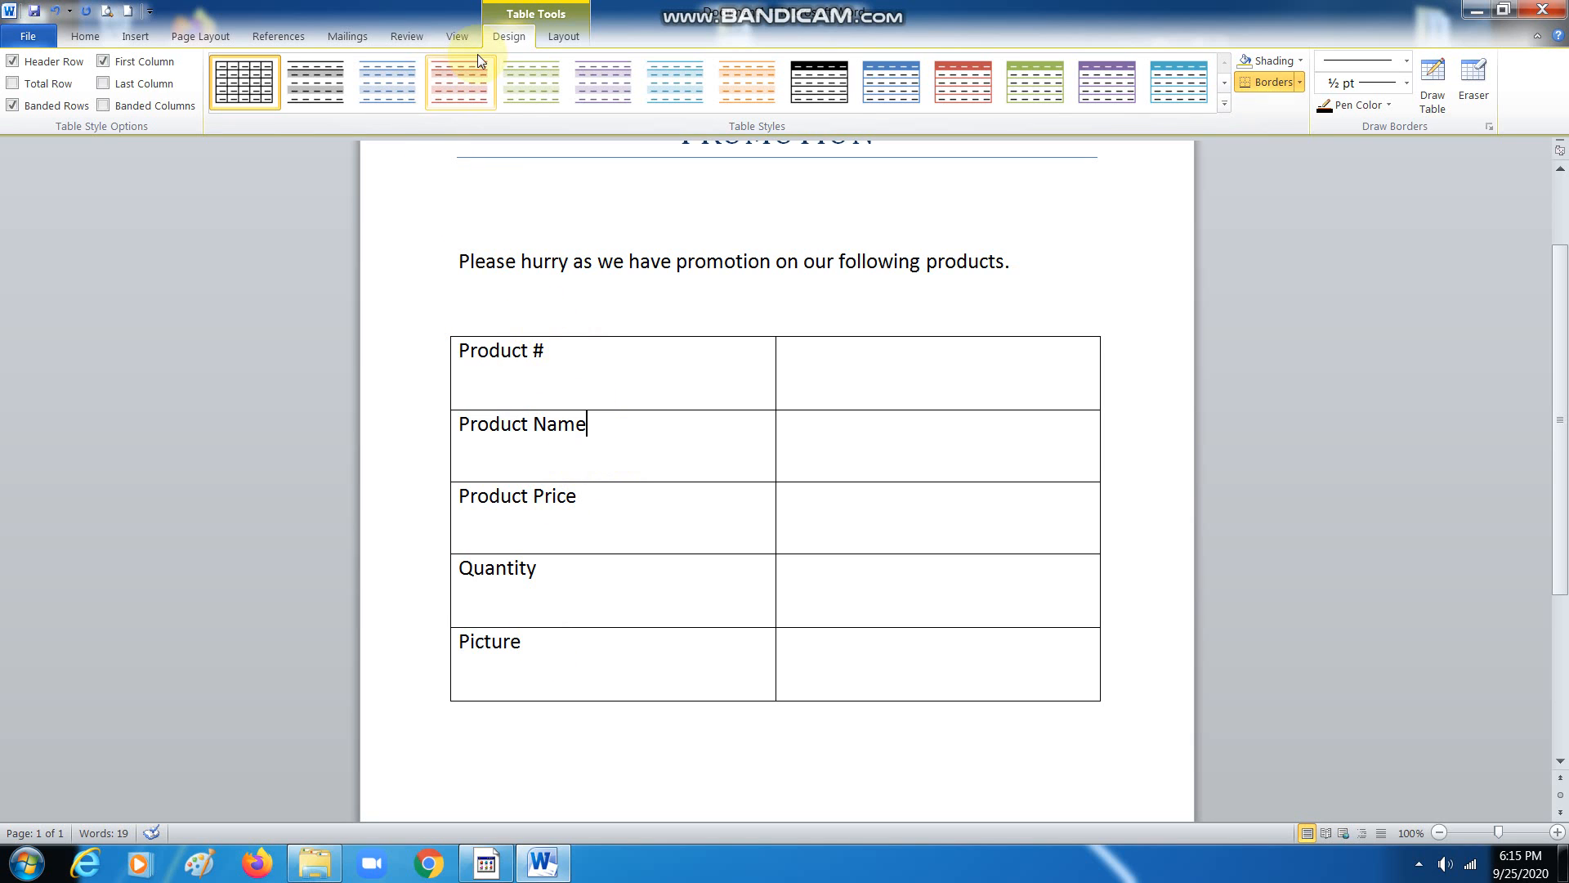
Start a Letters mail merge from the Mailings tab.
{"action": "left_click", "coordinate": [350, 36]}
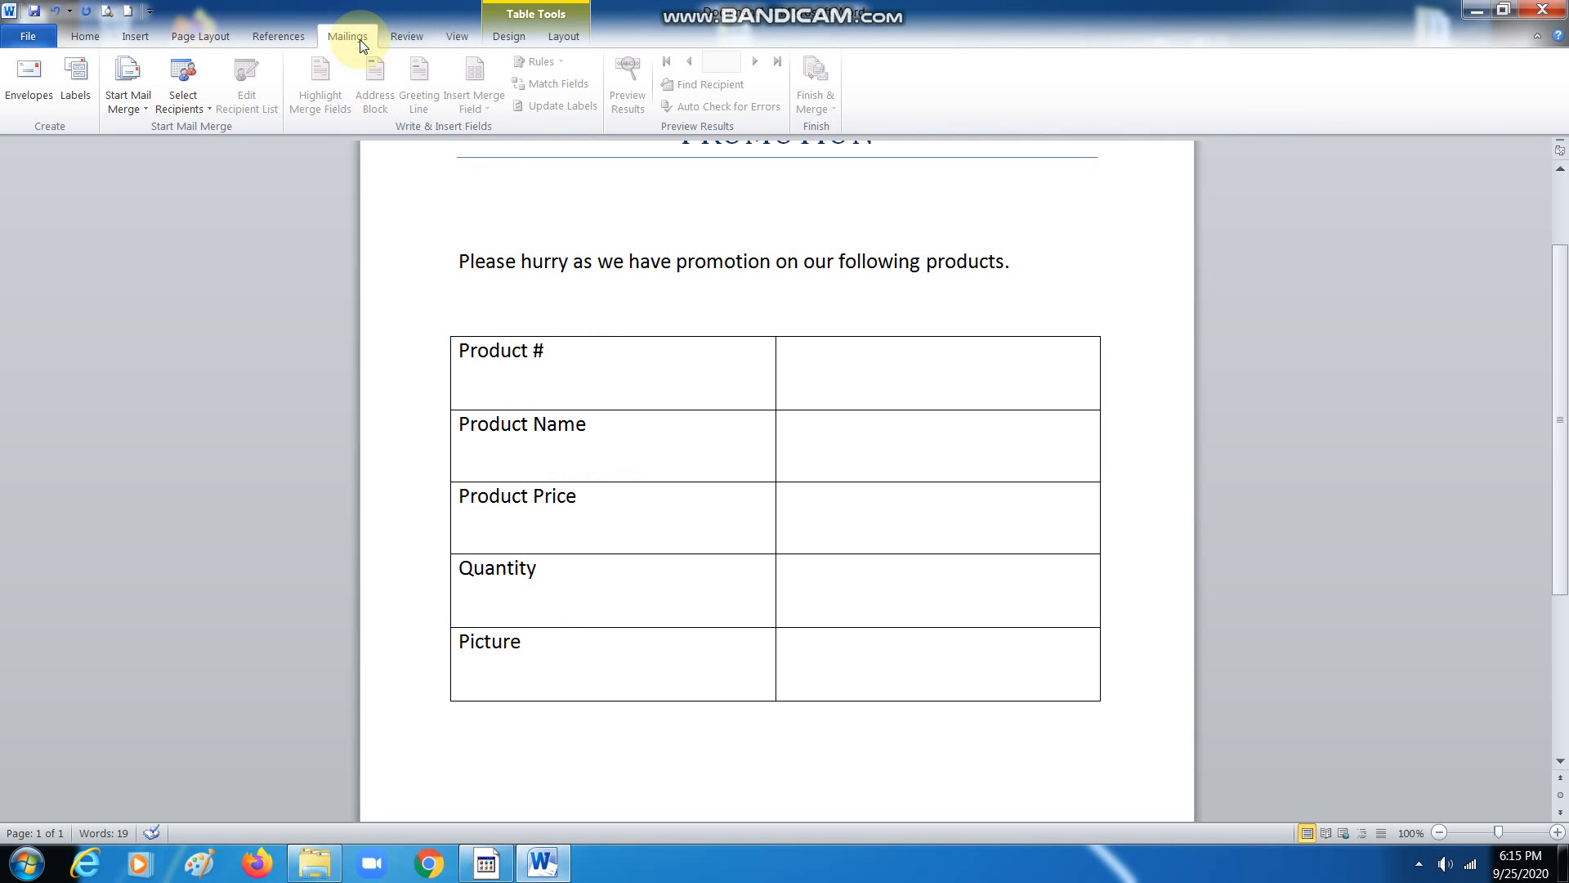
{"action": "left_click", "coordinate": [141, 111]}
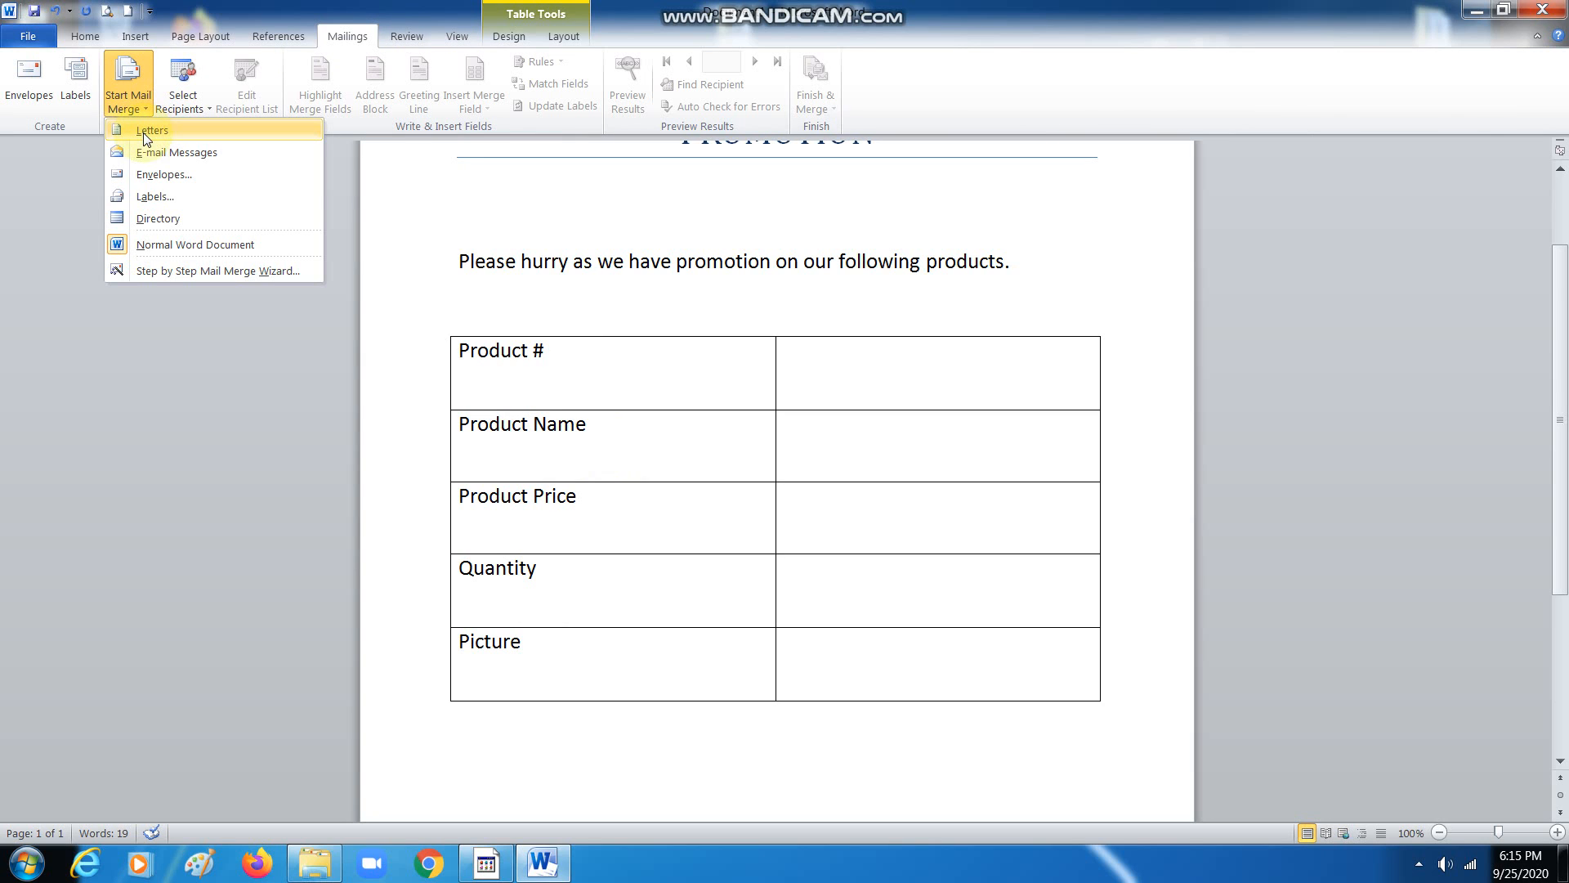
{"action": "left_click", "coordinate": [144, 132]}
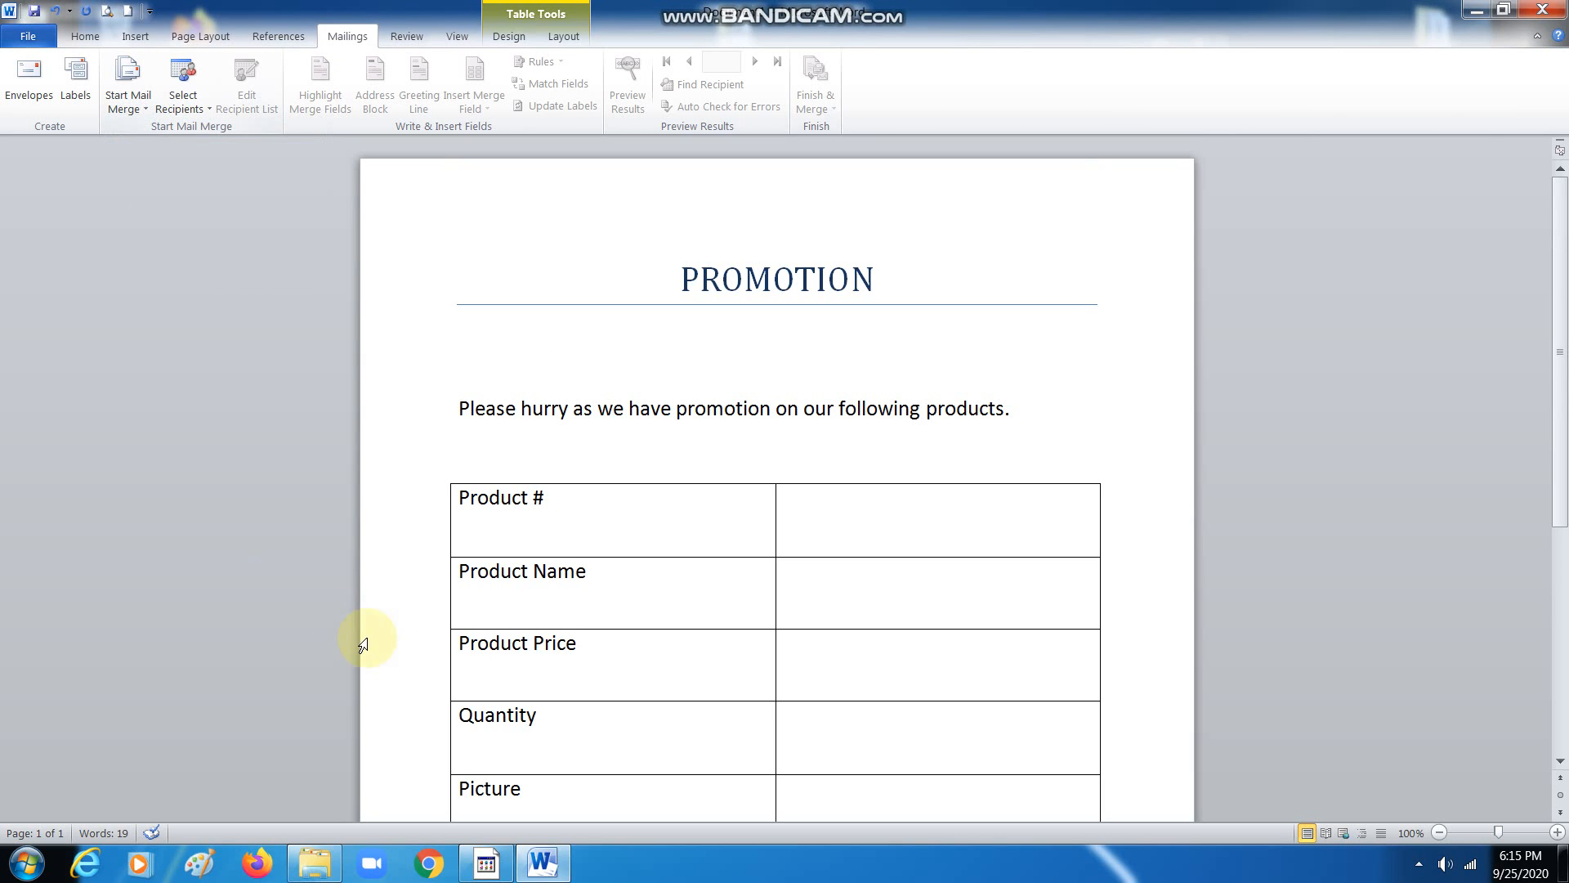
Attach the data file from the desktop's 25-9-2020 folder as the existing recipient list.
{"action": "left_click", "coordinate": [178, 102]}
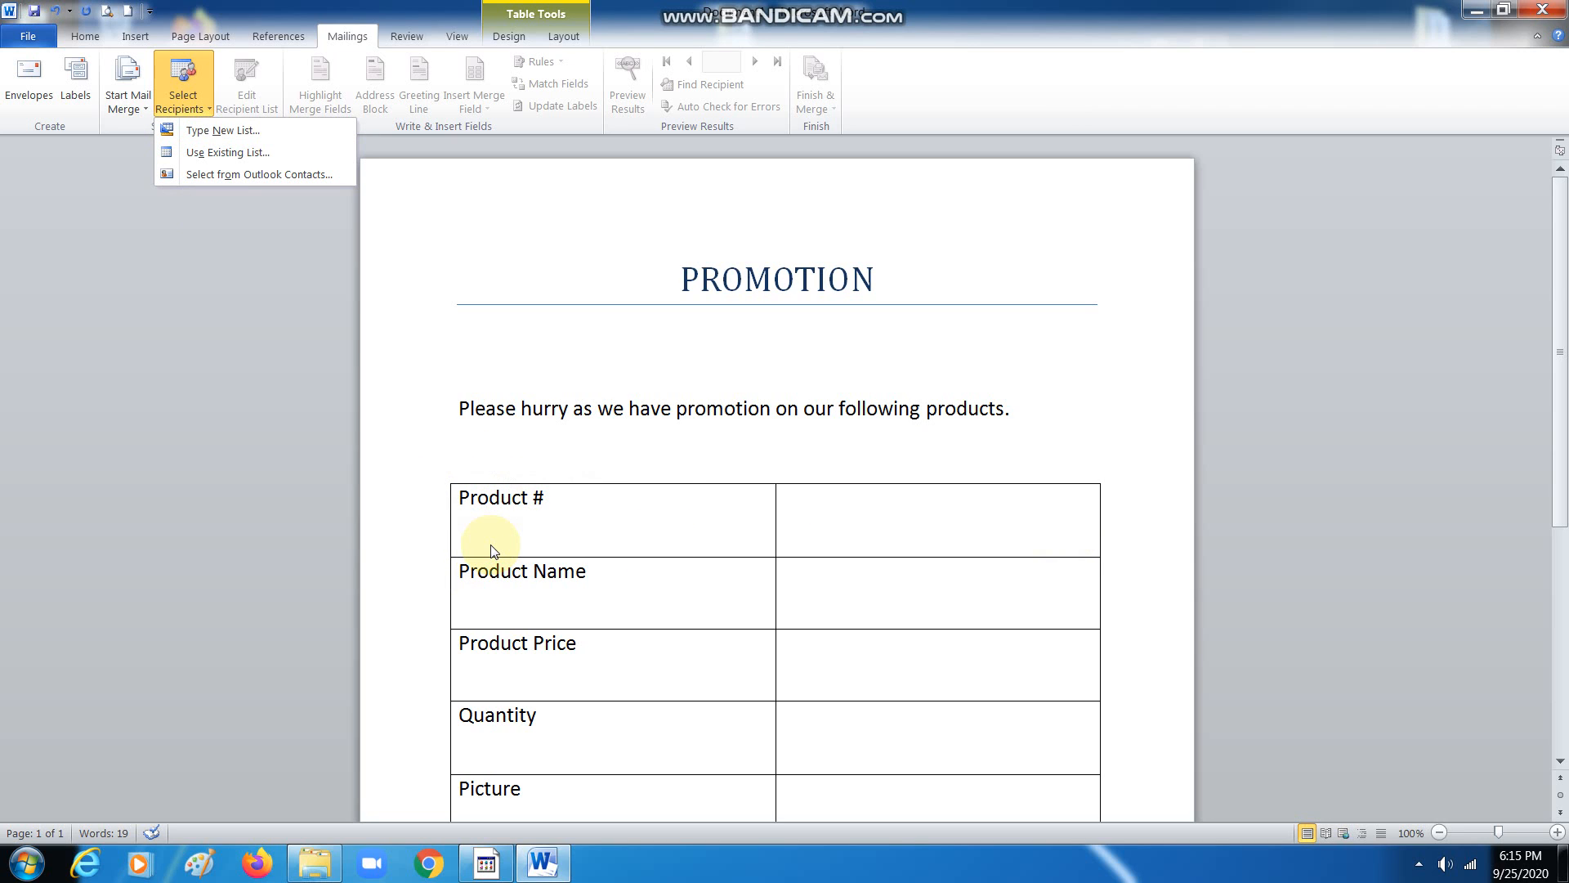
{"action": "left_click", "coordinate": [199, 156]}
{"action": "left_click", "coordinate": [78, 175]}
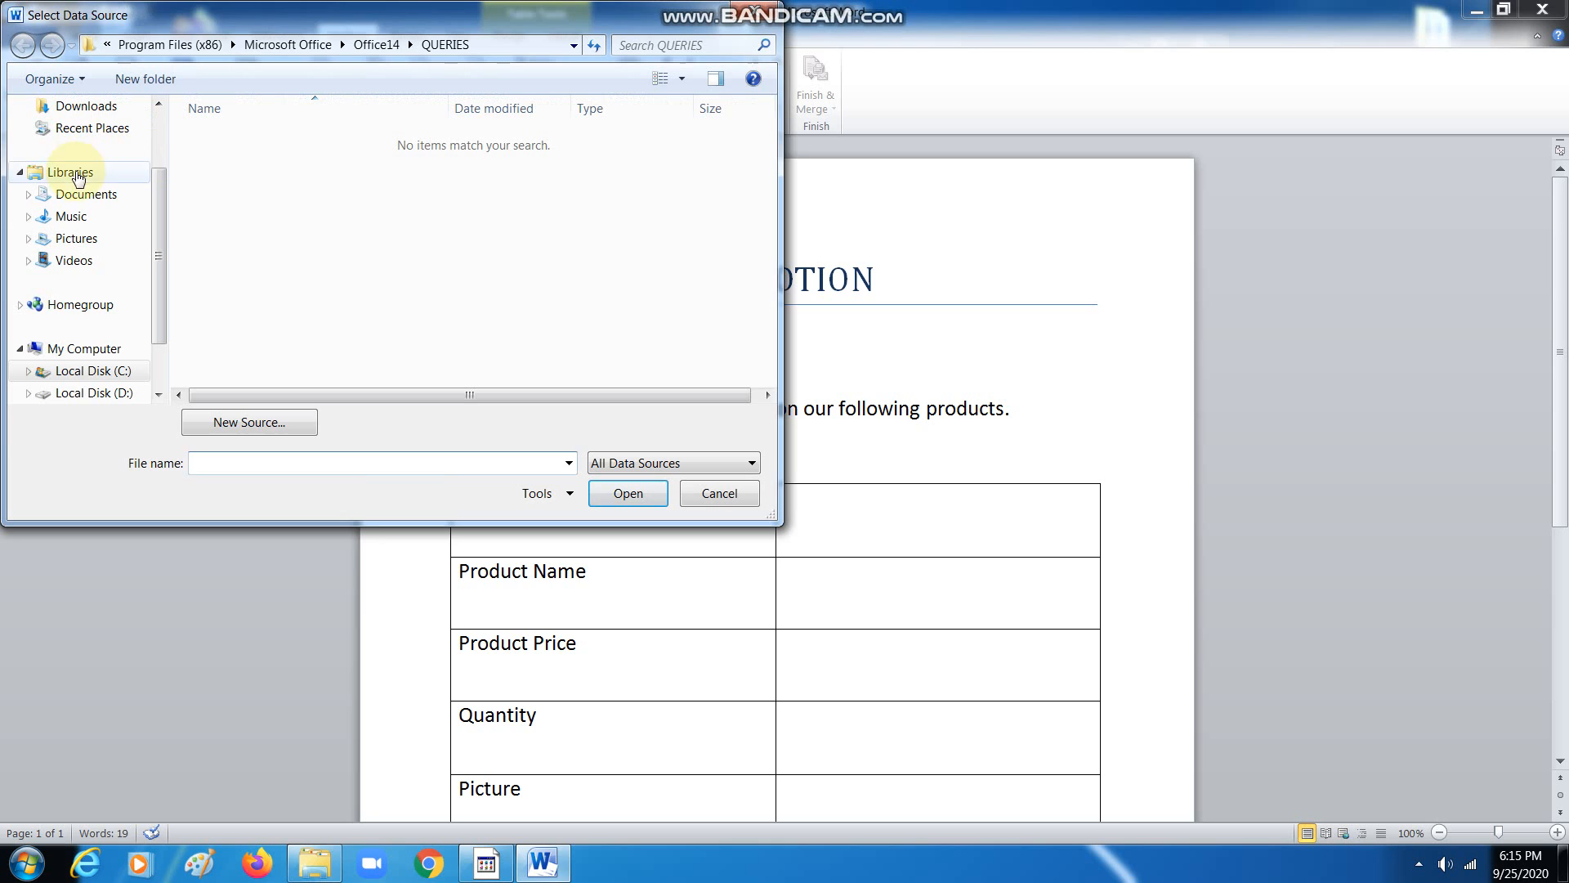
{"action": "scroll", "coordinate": [154, 174], "scroll_direction": "up", "scroll_amount": 1}
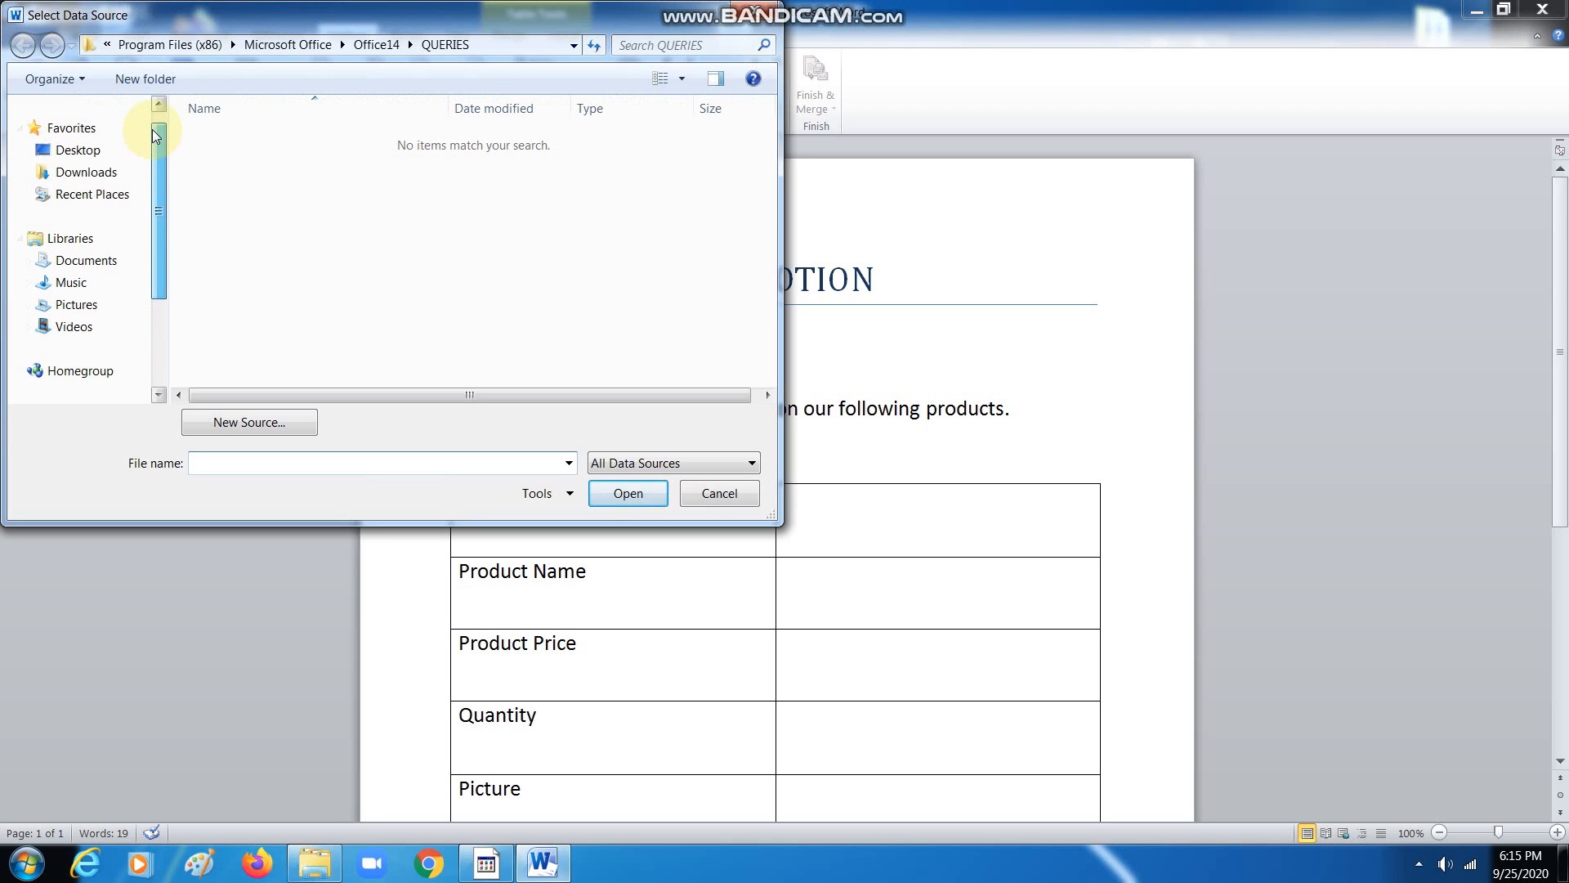
{"action": "left_click", "coordinate": [77, 151]}
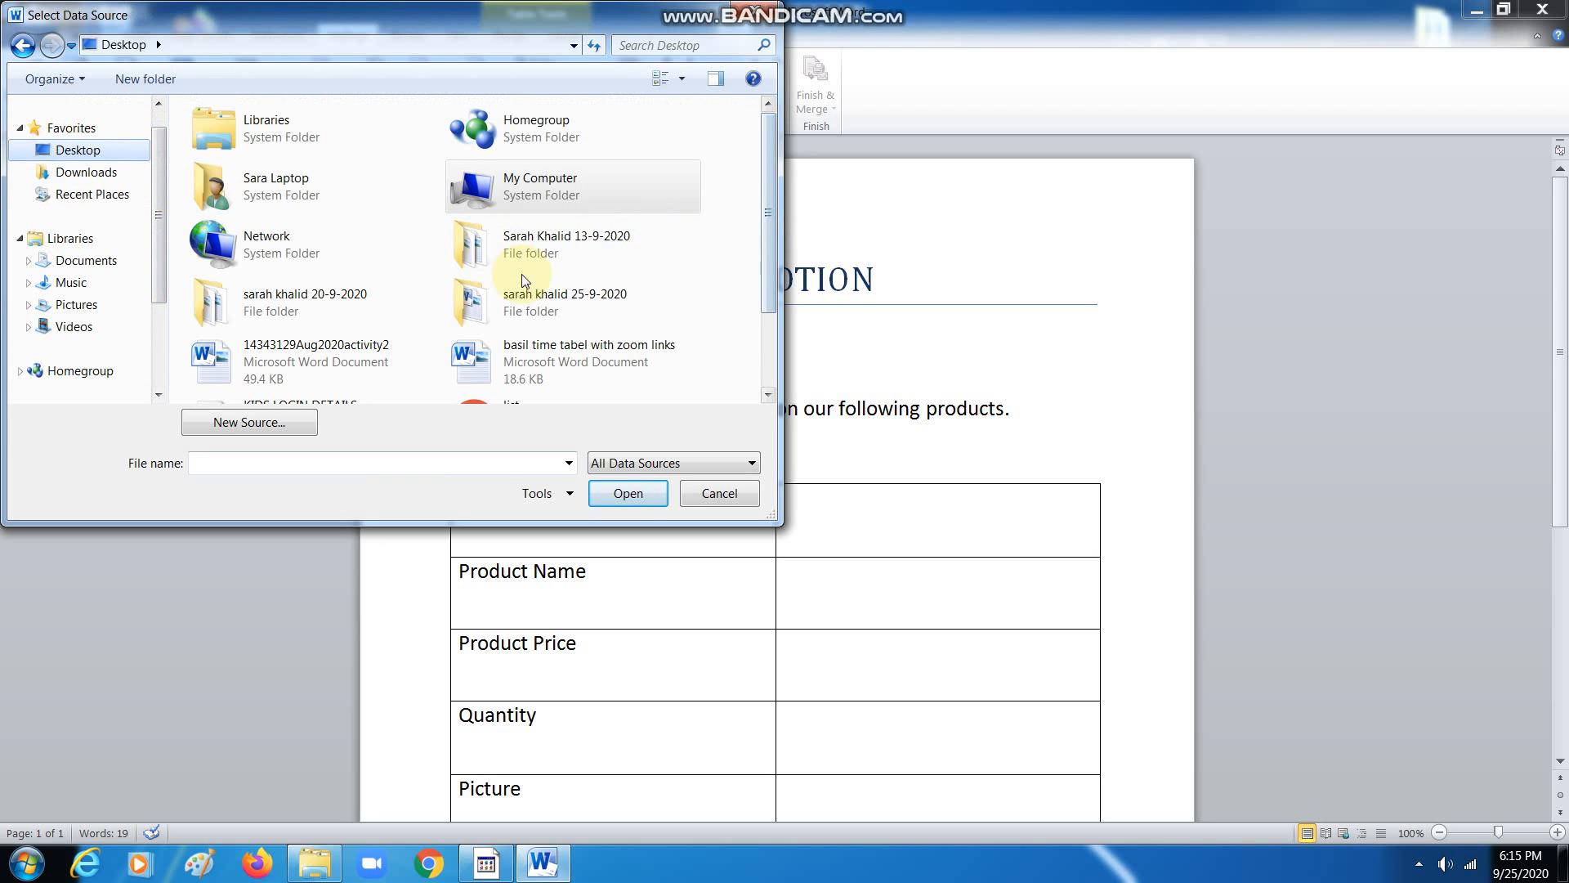
{"action": "double_click", "coordinate": [560, 303]}
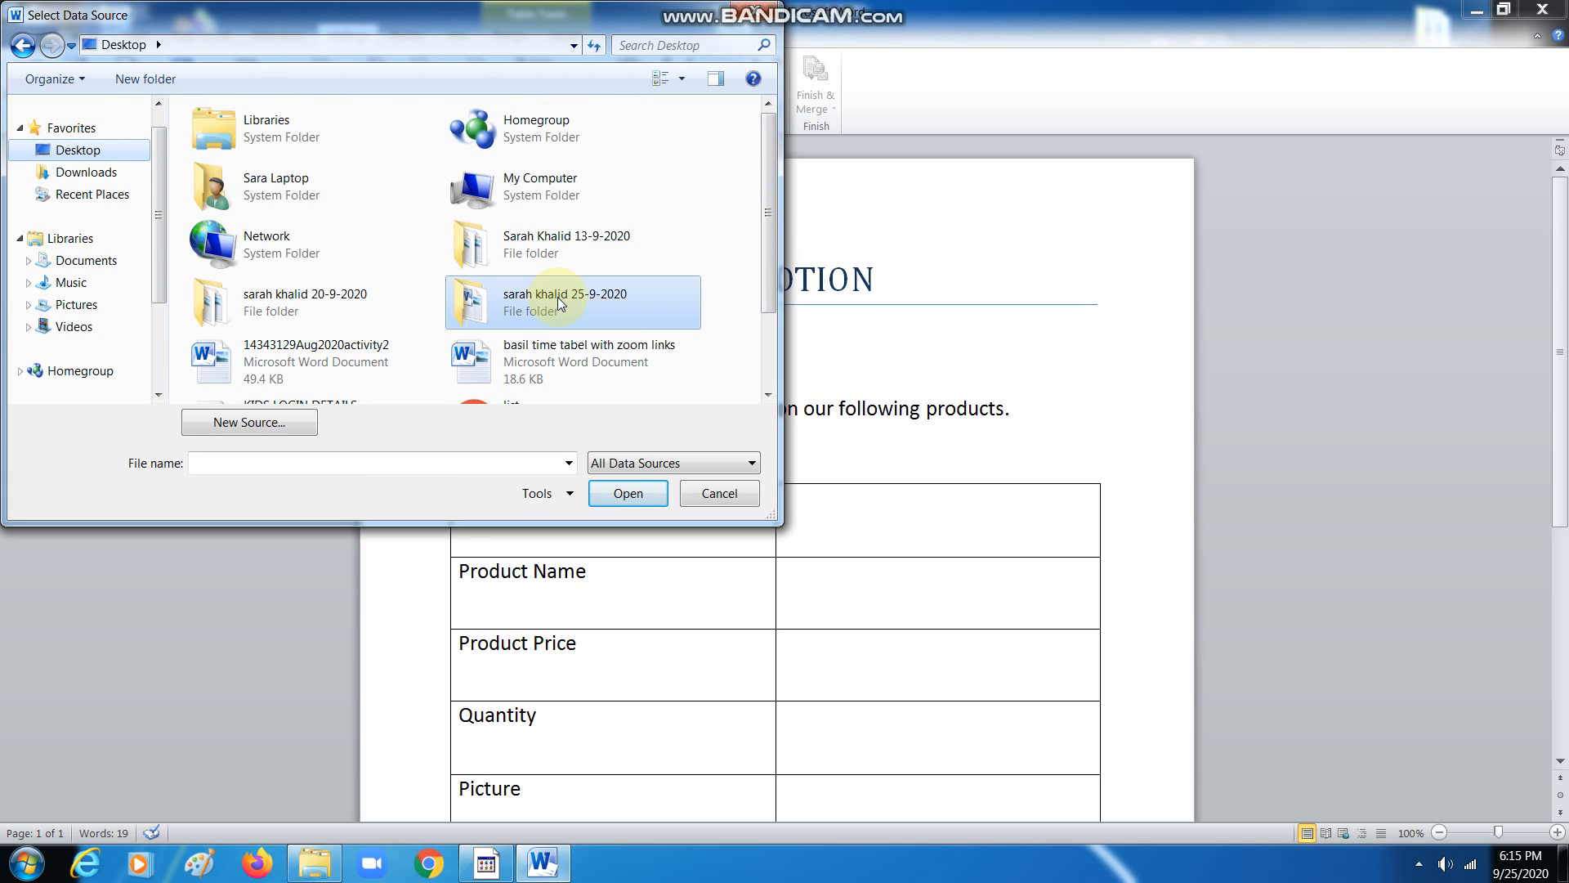
{"action": "left_click", "coordinate": [219, 144]}
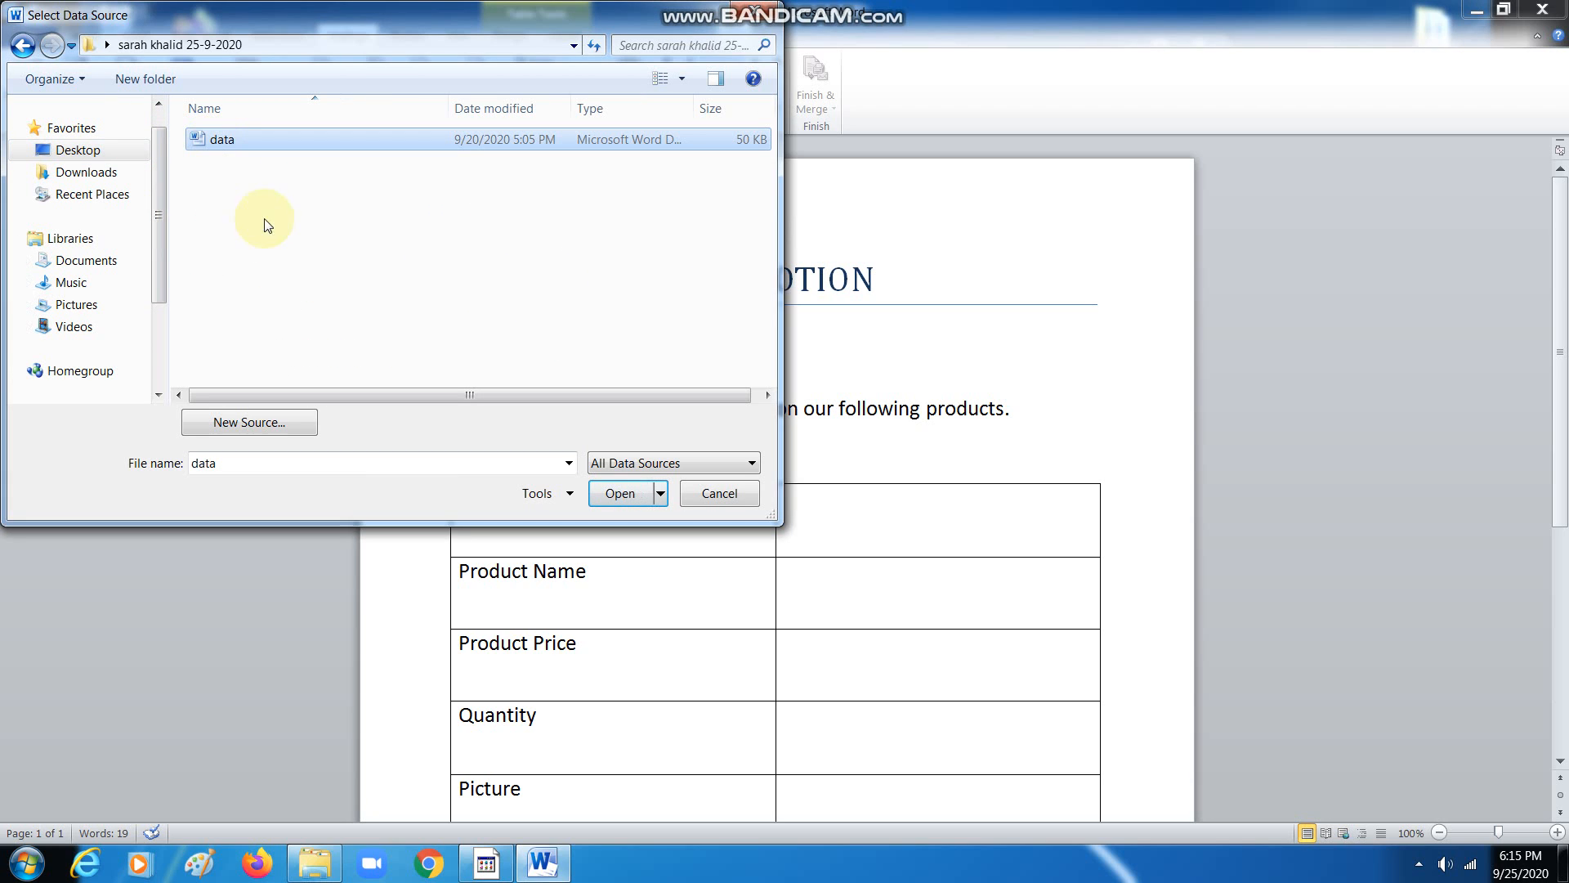
{"action": "left_click", "coordinate": [640, 500]}
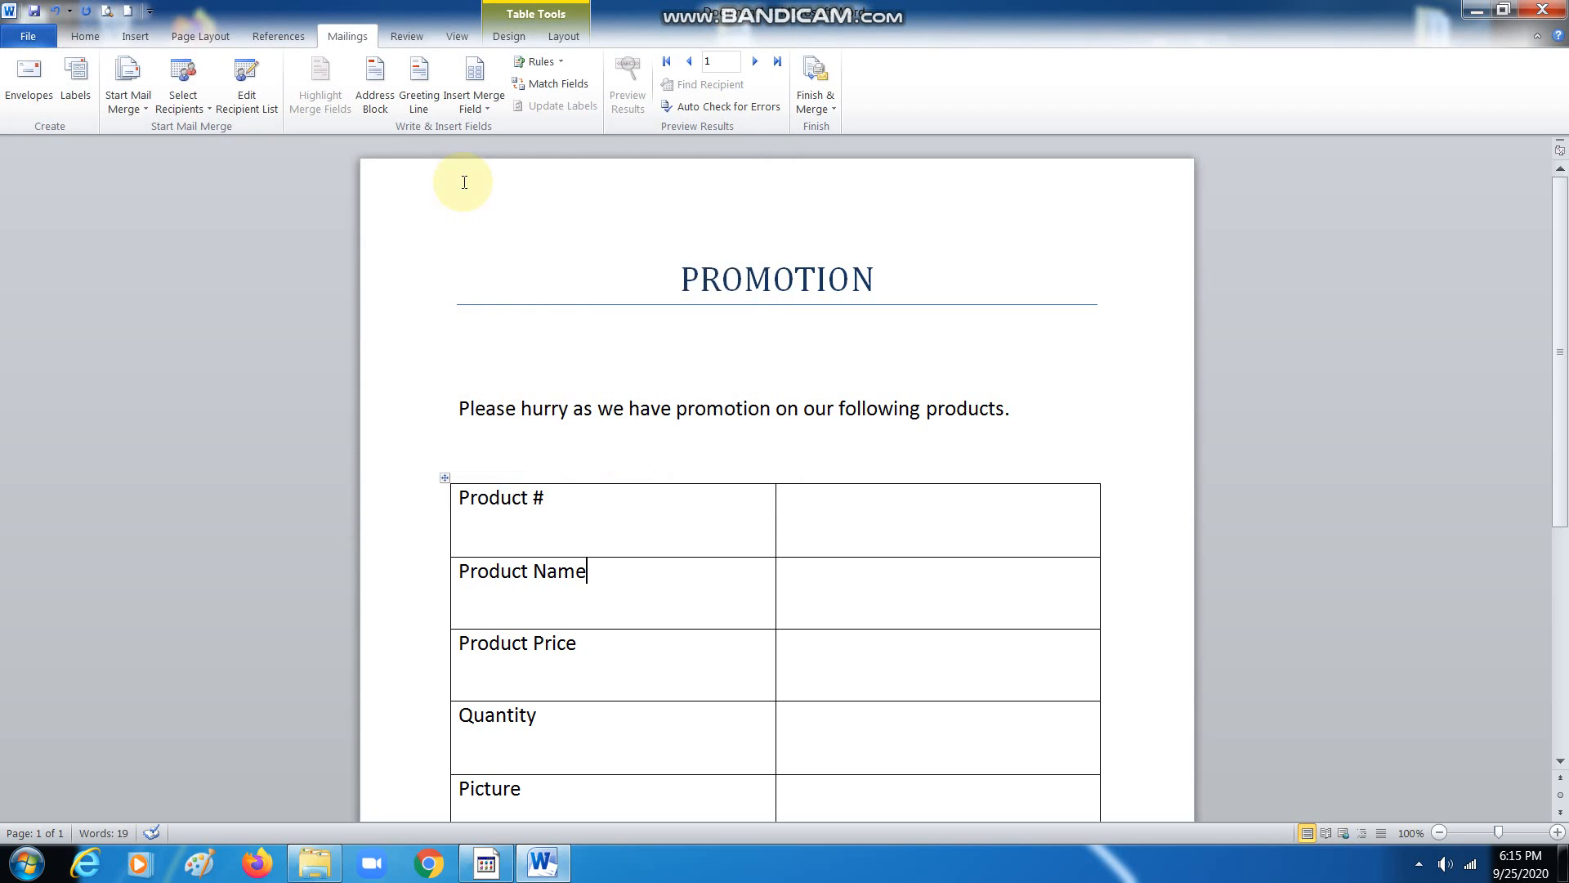
Insert Product_name, Product_Price, Quantity and Picture merge fields into their value cells.
{"action": "left_click", "coordinate": [492, 104]}
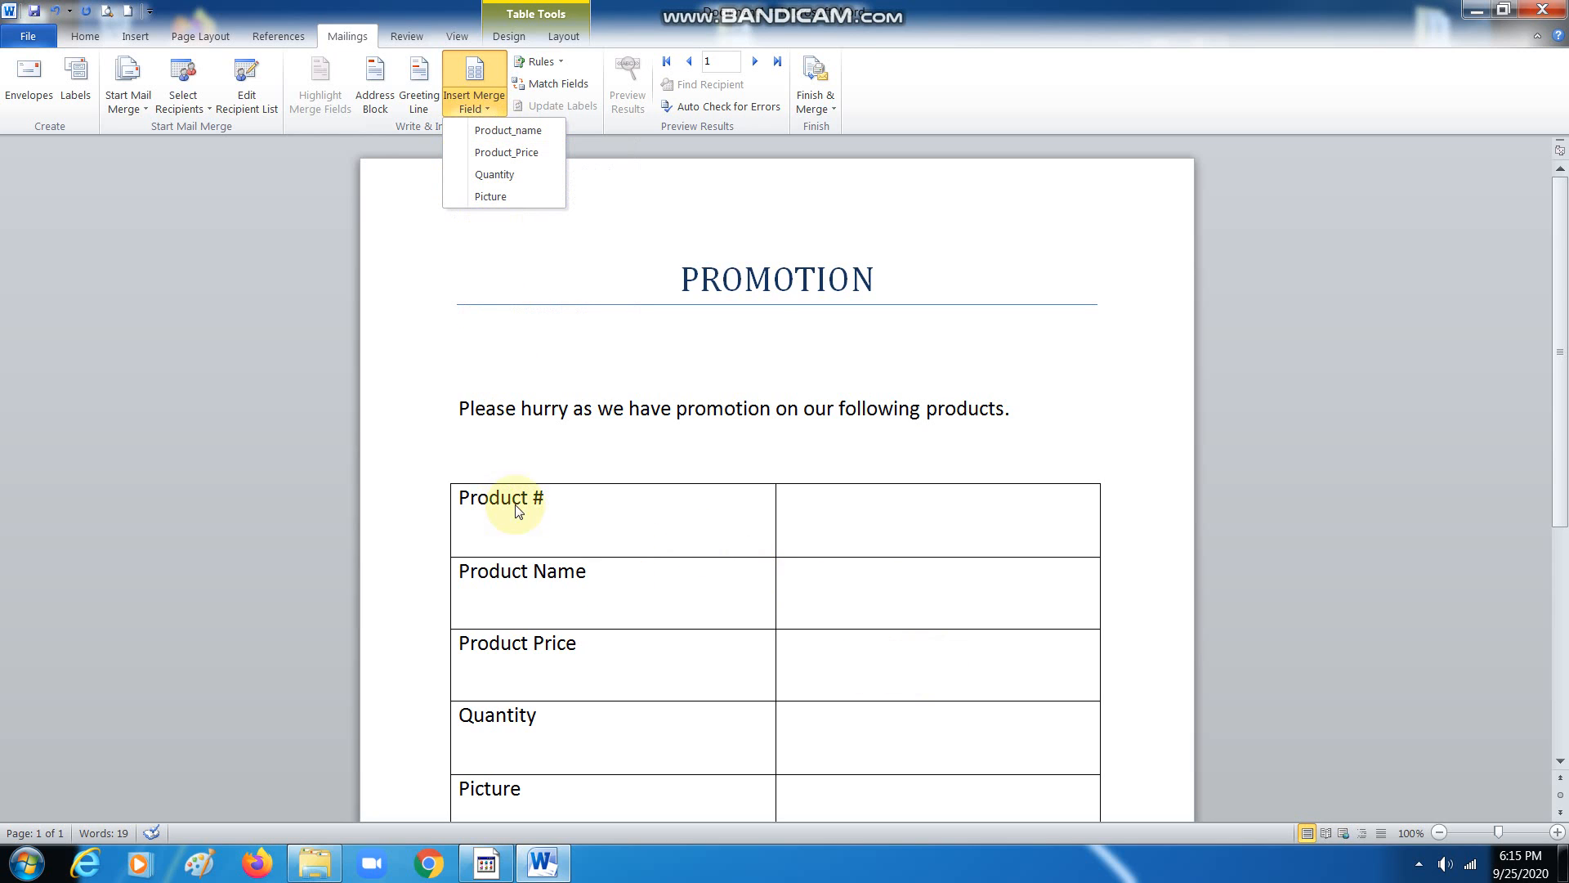
{"action": "left_click", "coordinate": [823, 519]}
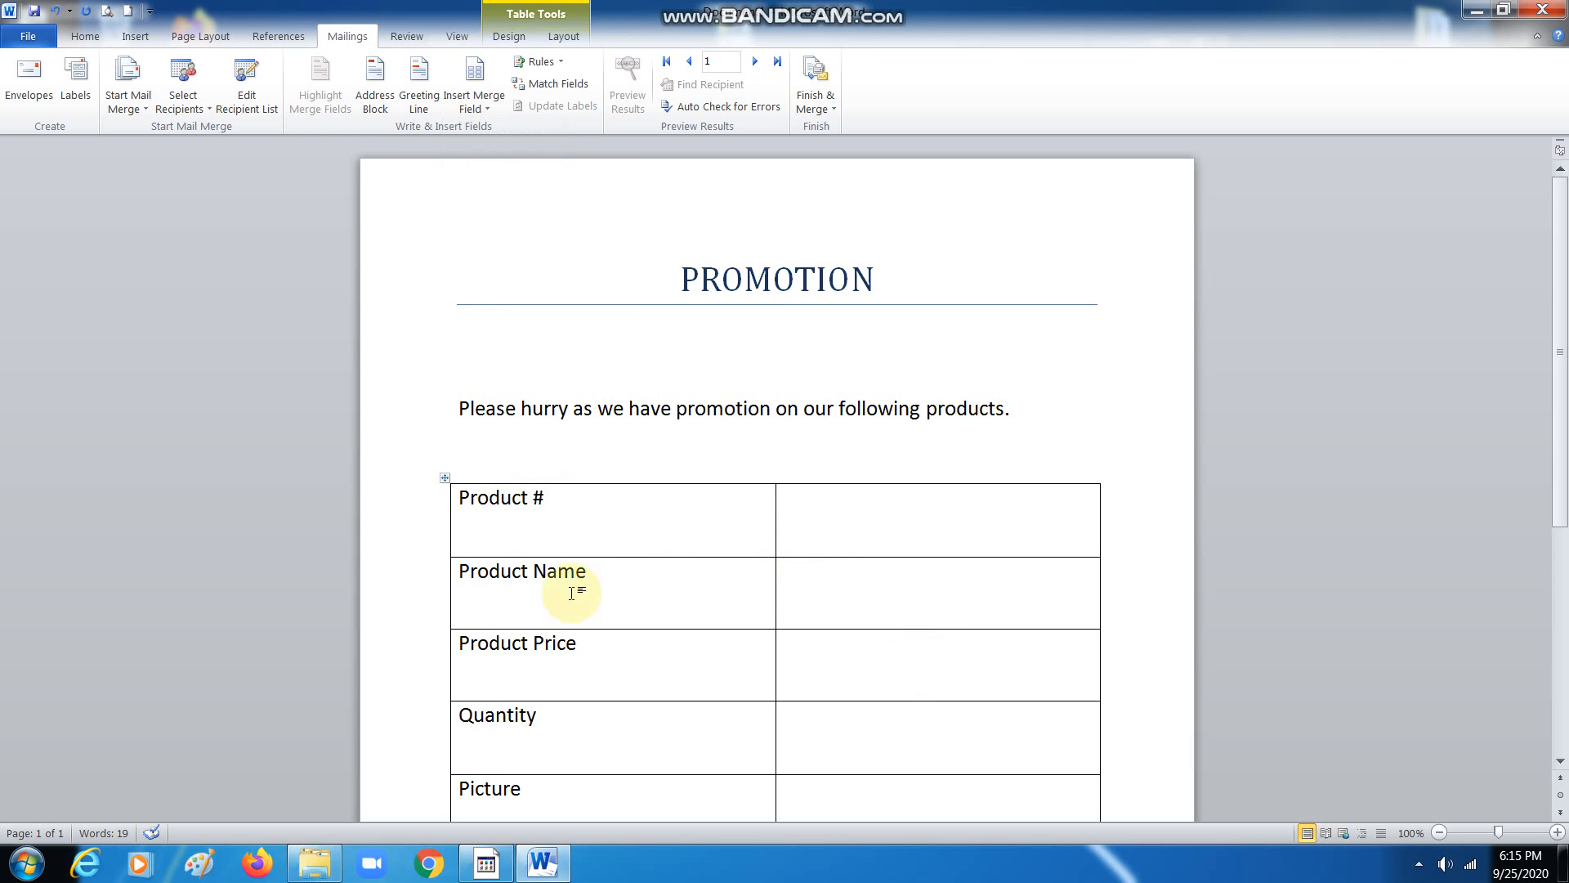
{"action": "left_click", "coordinate": [875, 584]}
{"action": "left_click", "coordinate": [478, 111]}
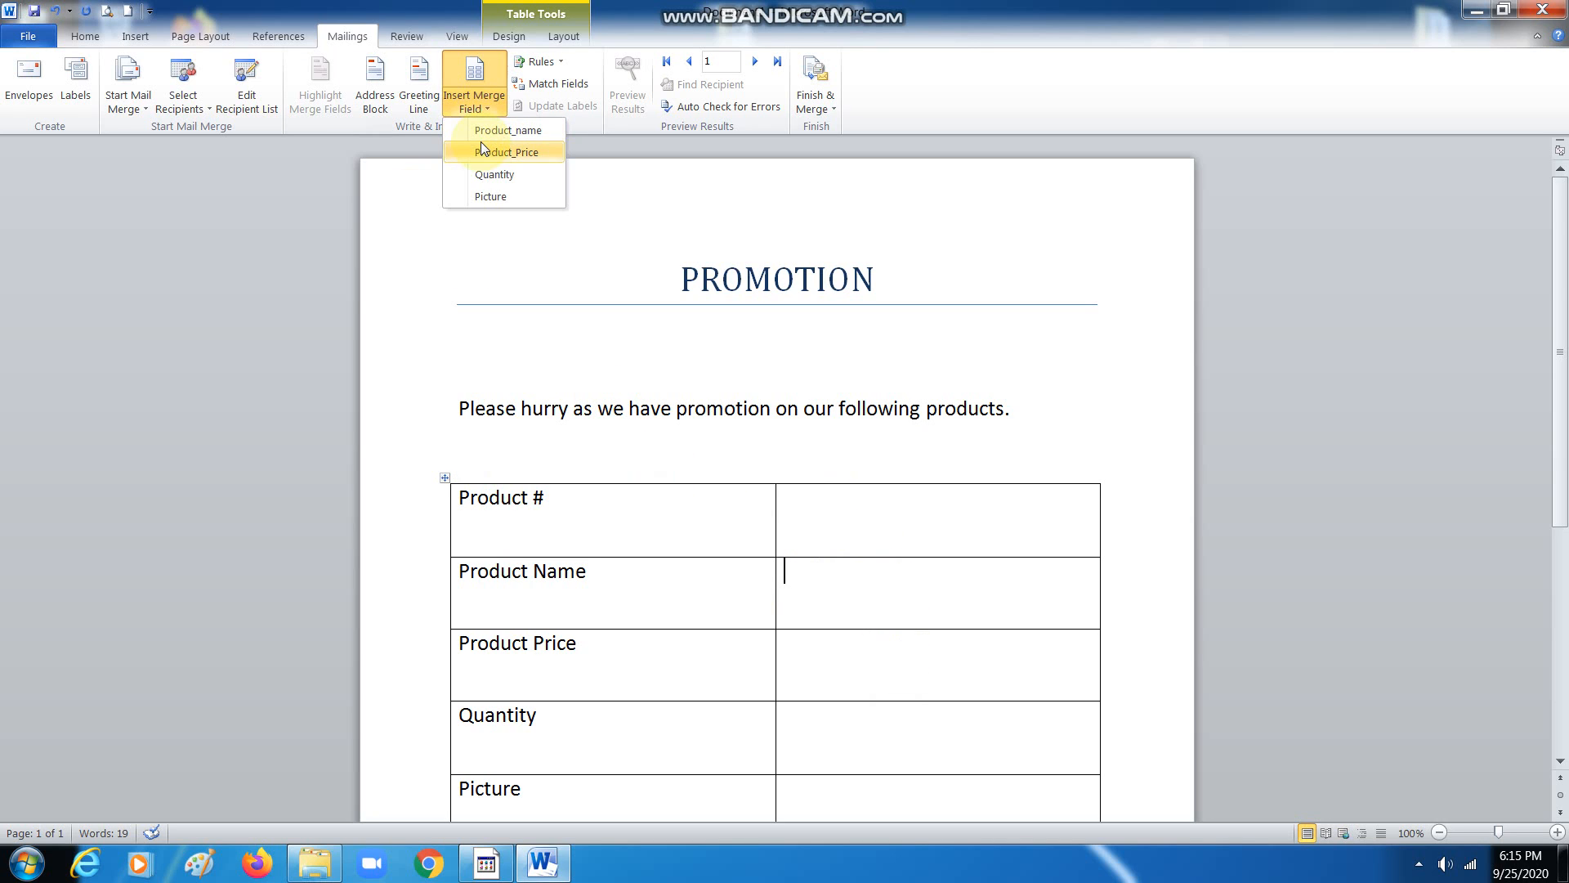
{"action": "left_click", "coordinate": [491, 131]}
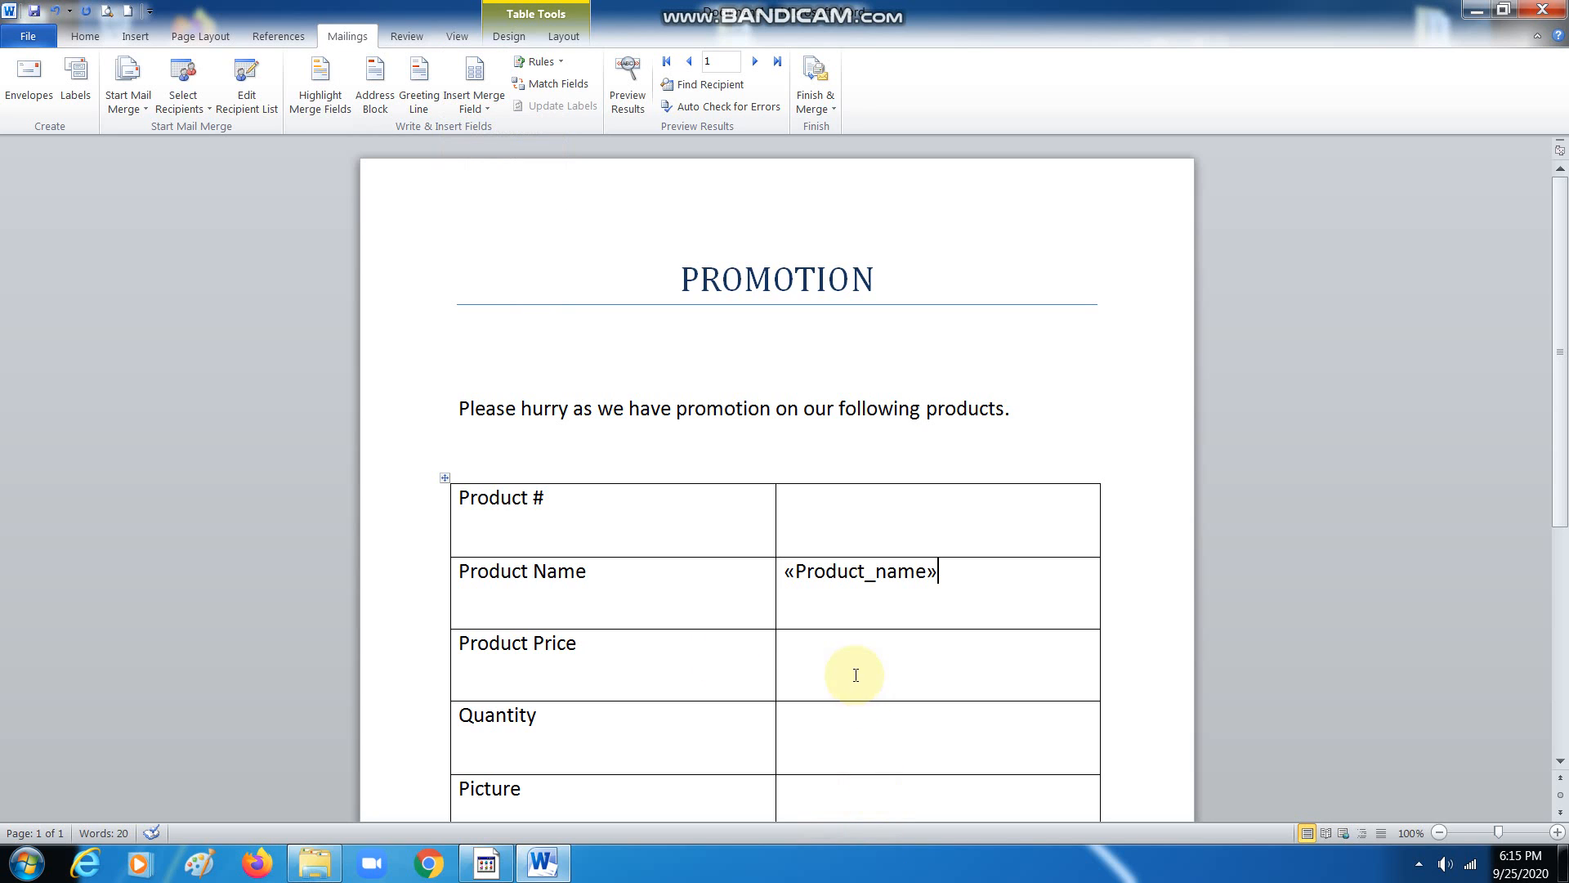
{"action": "left_click", "coordinate": [495, 114]}
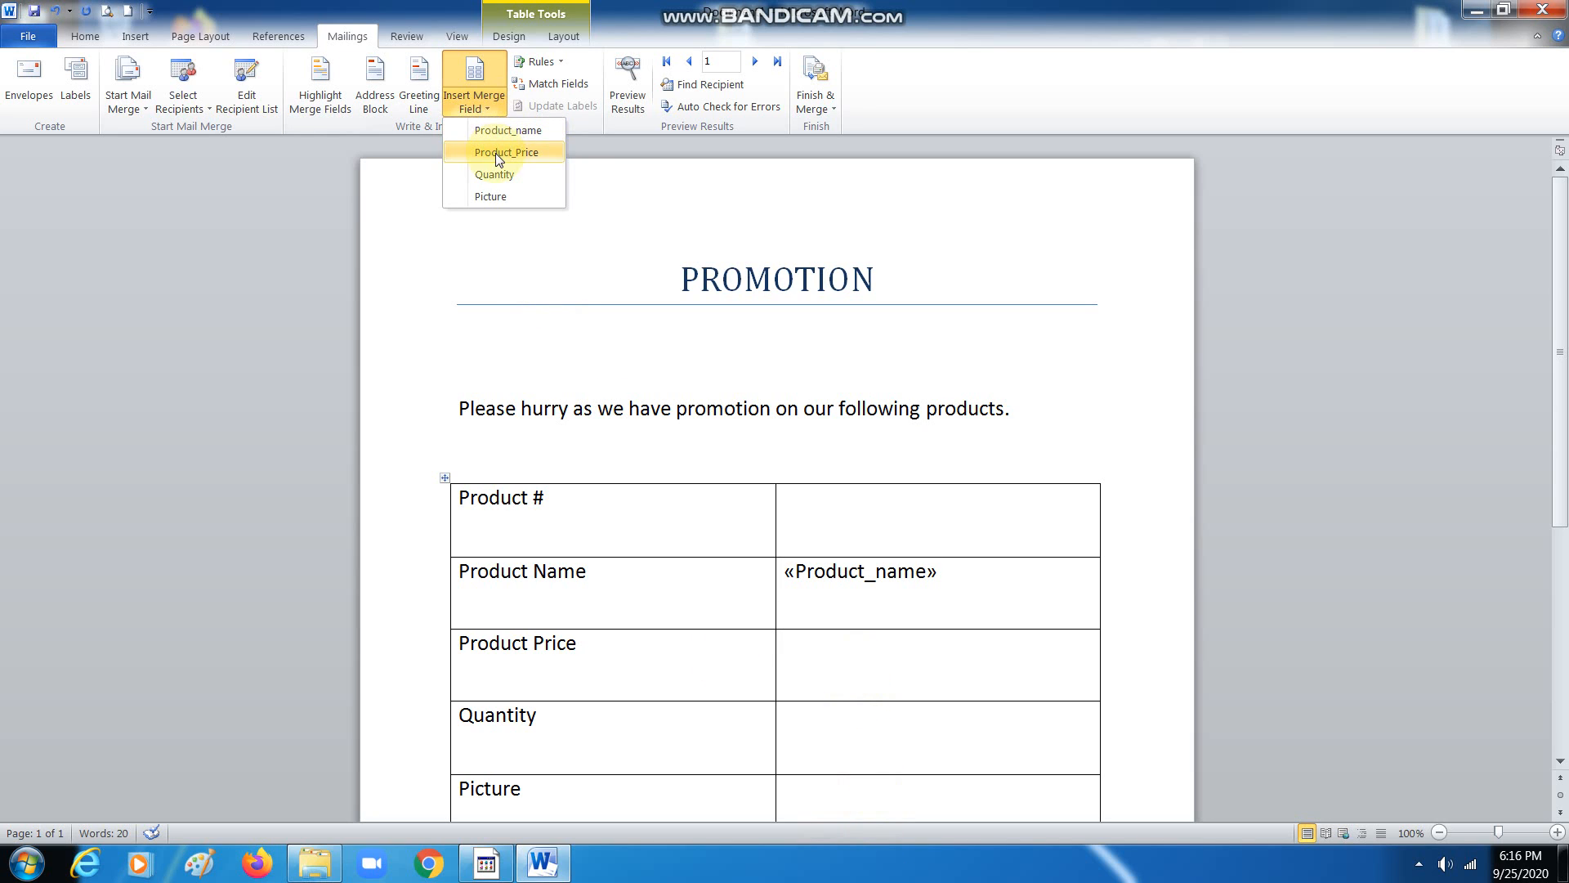
{"action": "left_click", "coordinate": [506, 152]}
{"action": "left_click", "coordinate": [834, 728]}
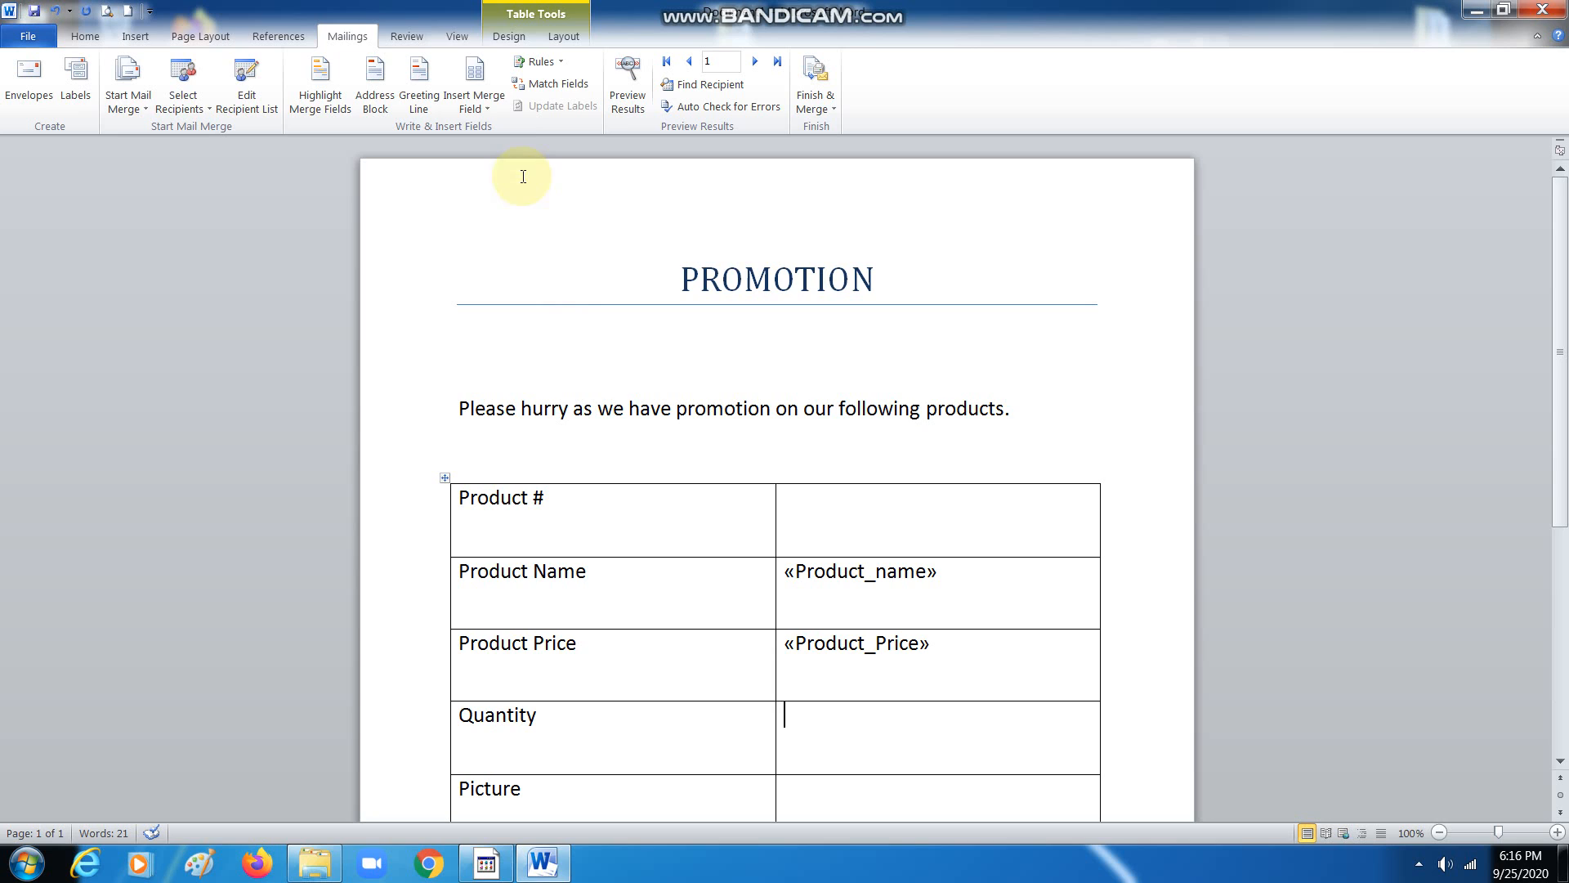
{"action": "left_click", "coordinate": [480, 106]}
{"action": "left_click", "coordinate": [495, 174]}
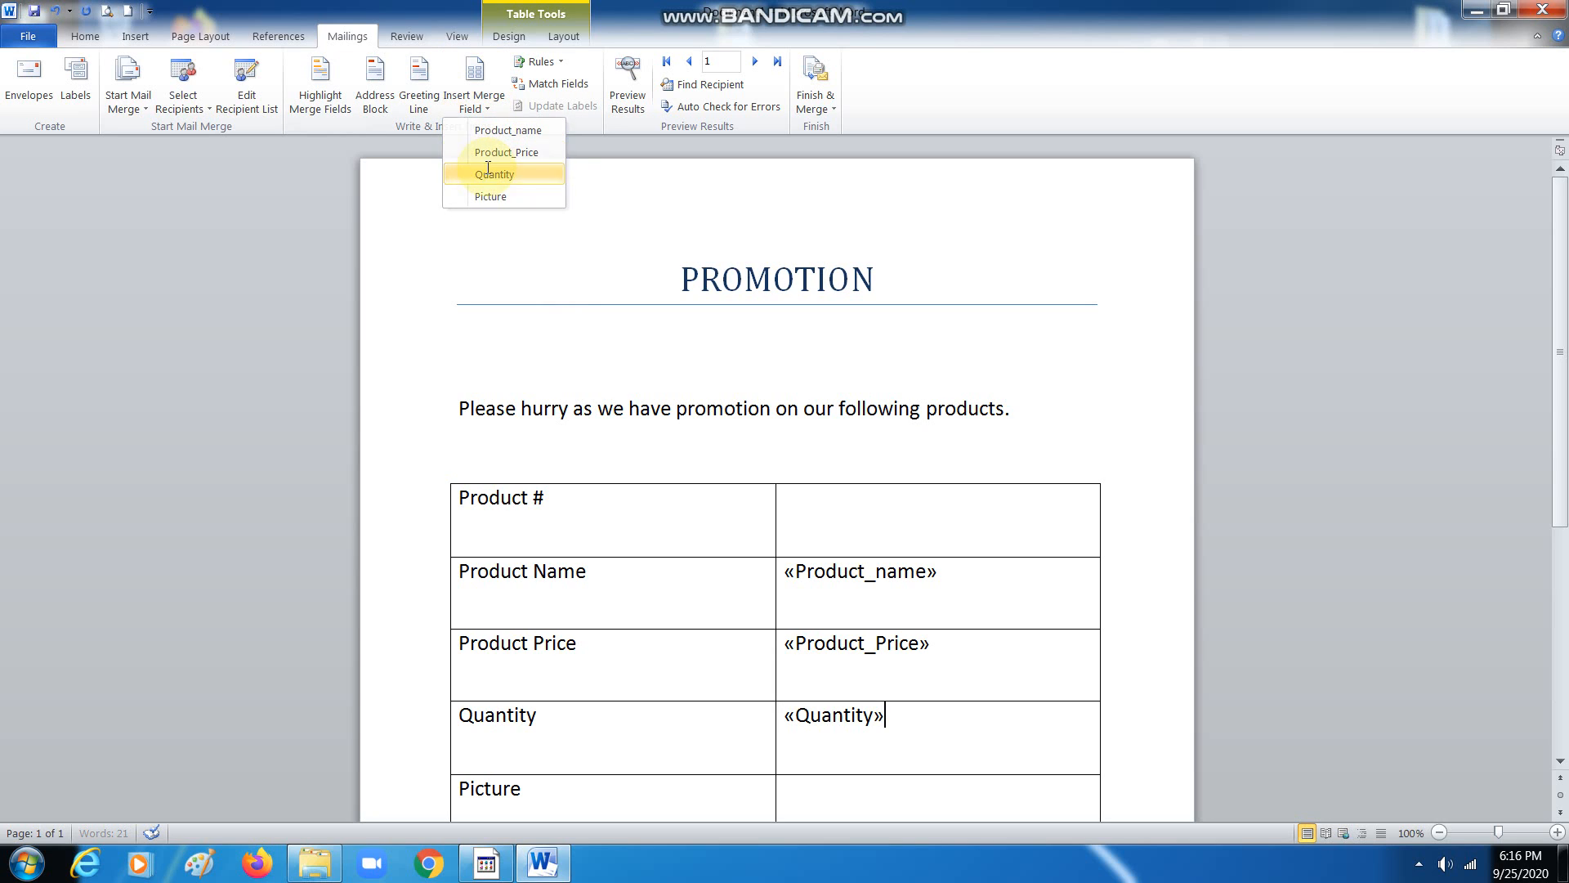
{"action": "left_click", "coordinate": [841, 780]}
{"action": "left_click", "coordinate": [492, 109]}
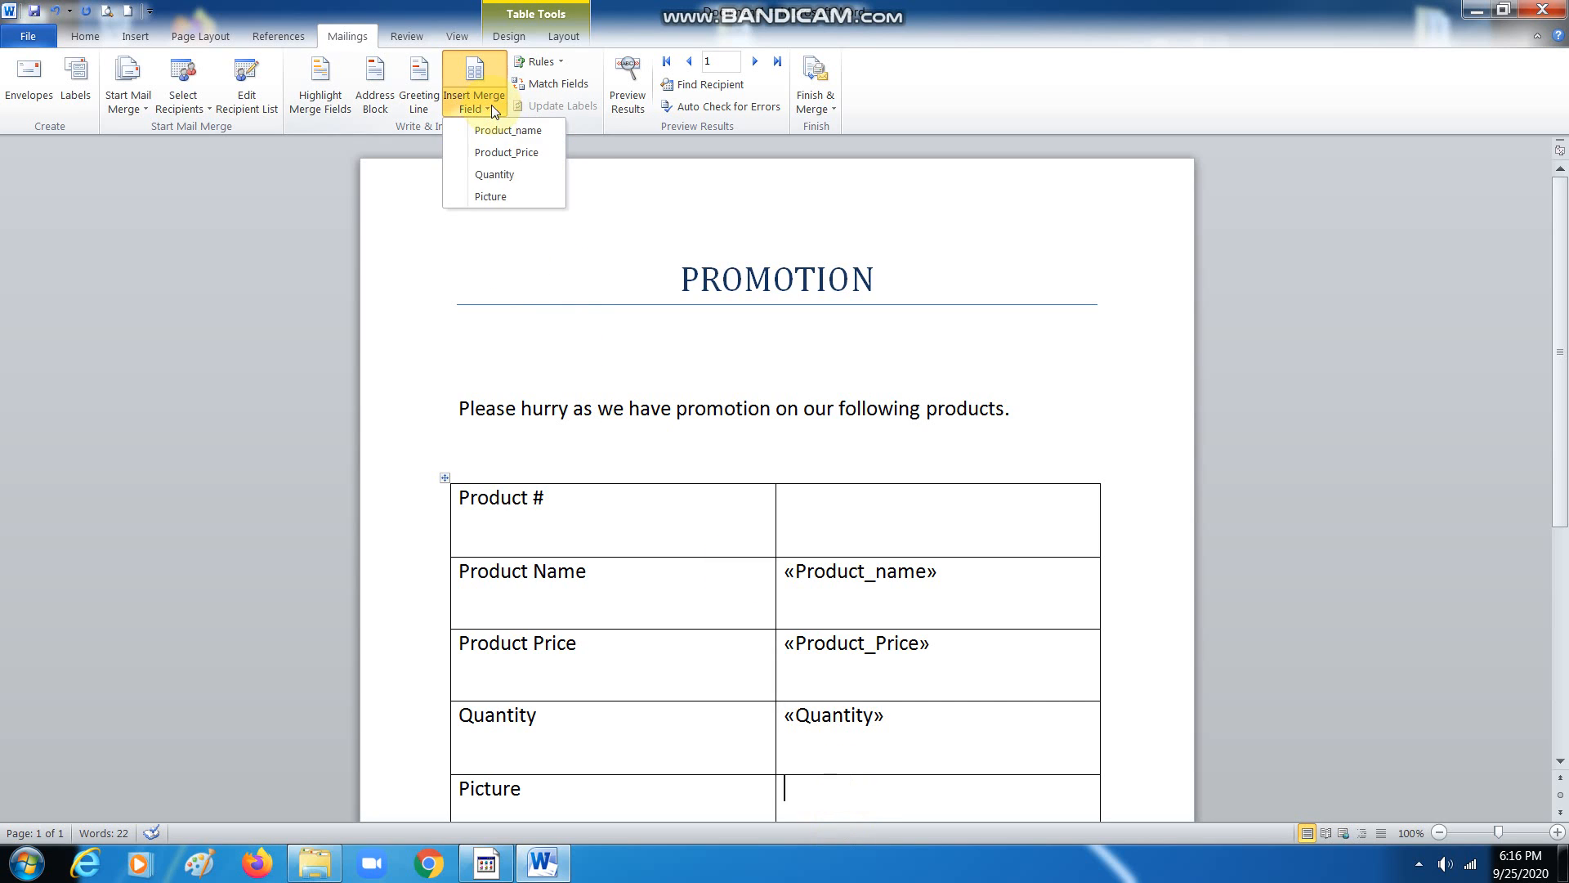
{"action": "left_click", "coordinate": [505, 196]}
{"action": "scroll", "coordinate": [921, 617], "scroll_direction": "down", "scroll_amount": 3}
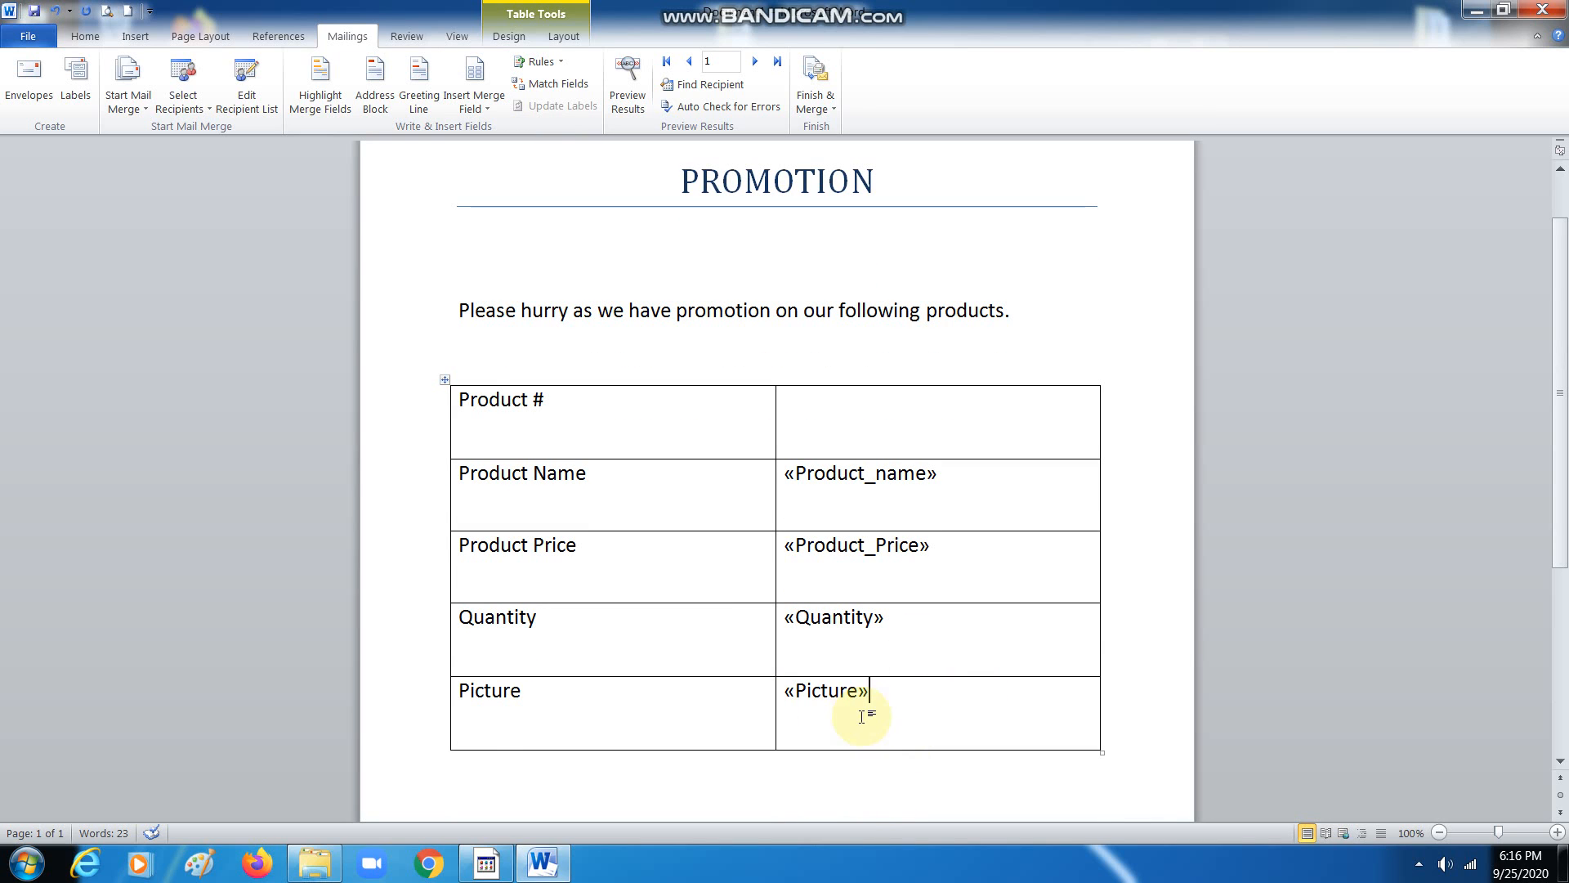
Place the cursor beside Product #, then open the data file from the dated desktop folder.
{"action": "left_click", "coordinate": [837, 432]}
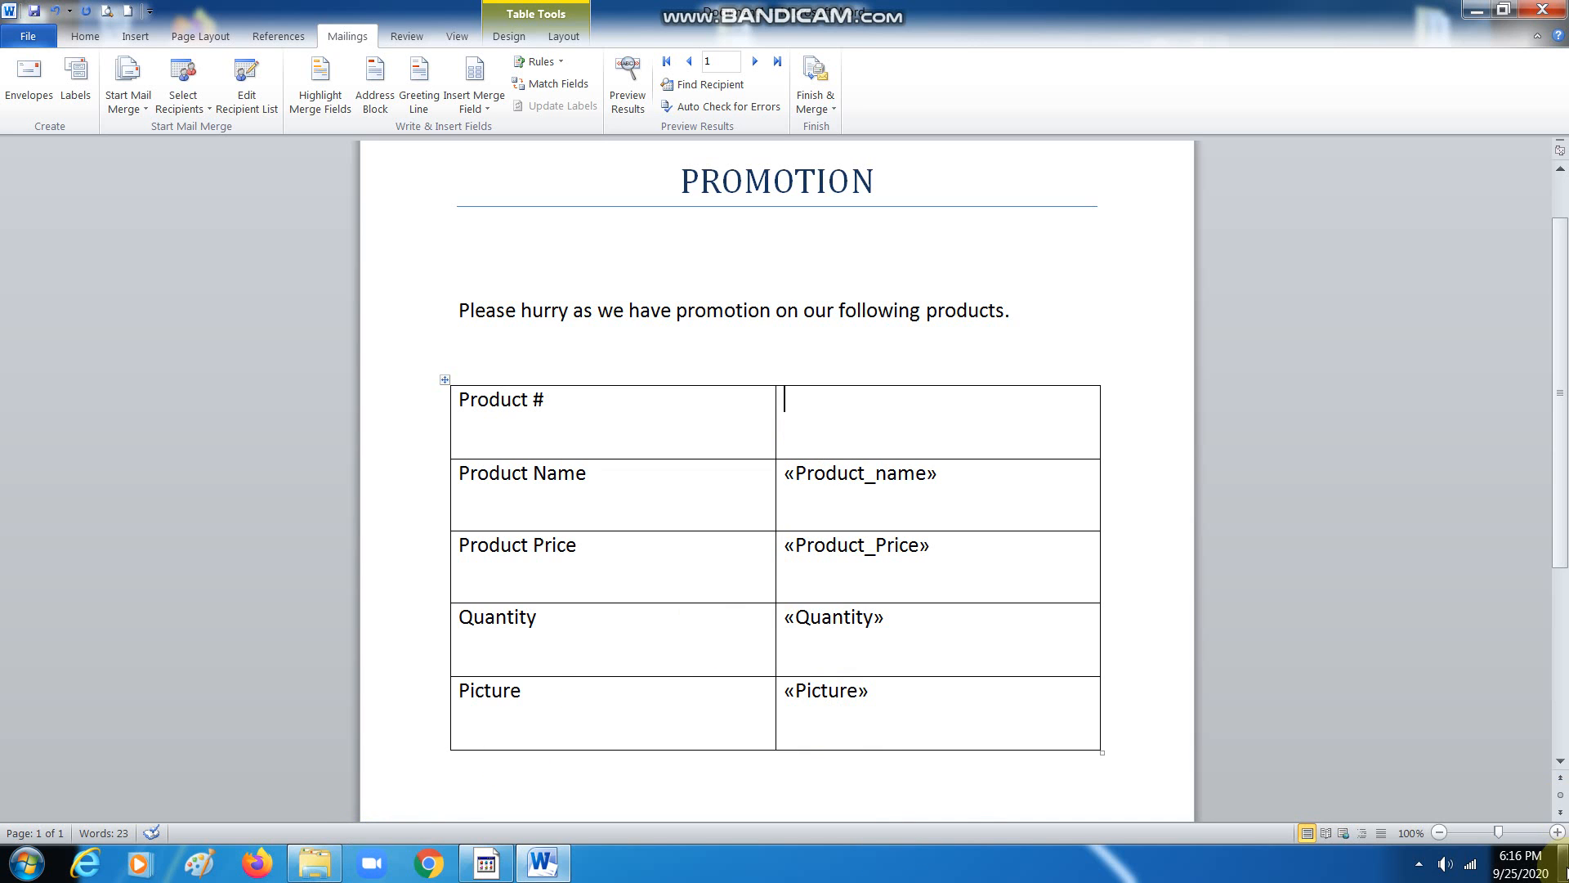
{"action": "left_click", "coordinate": [1565, 865]}
{"action": "double_click", "coordinate": [738, 79]}
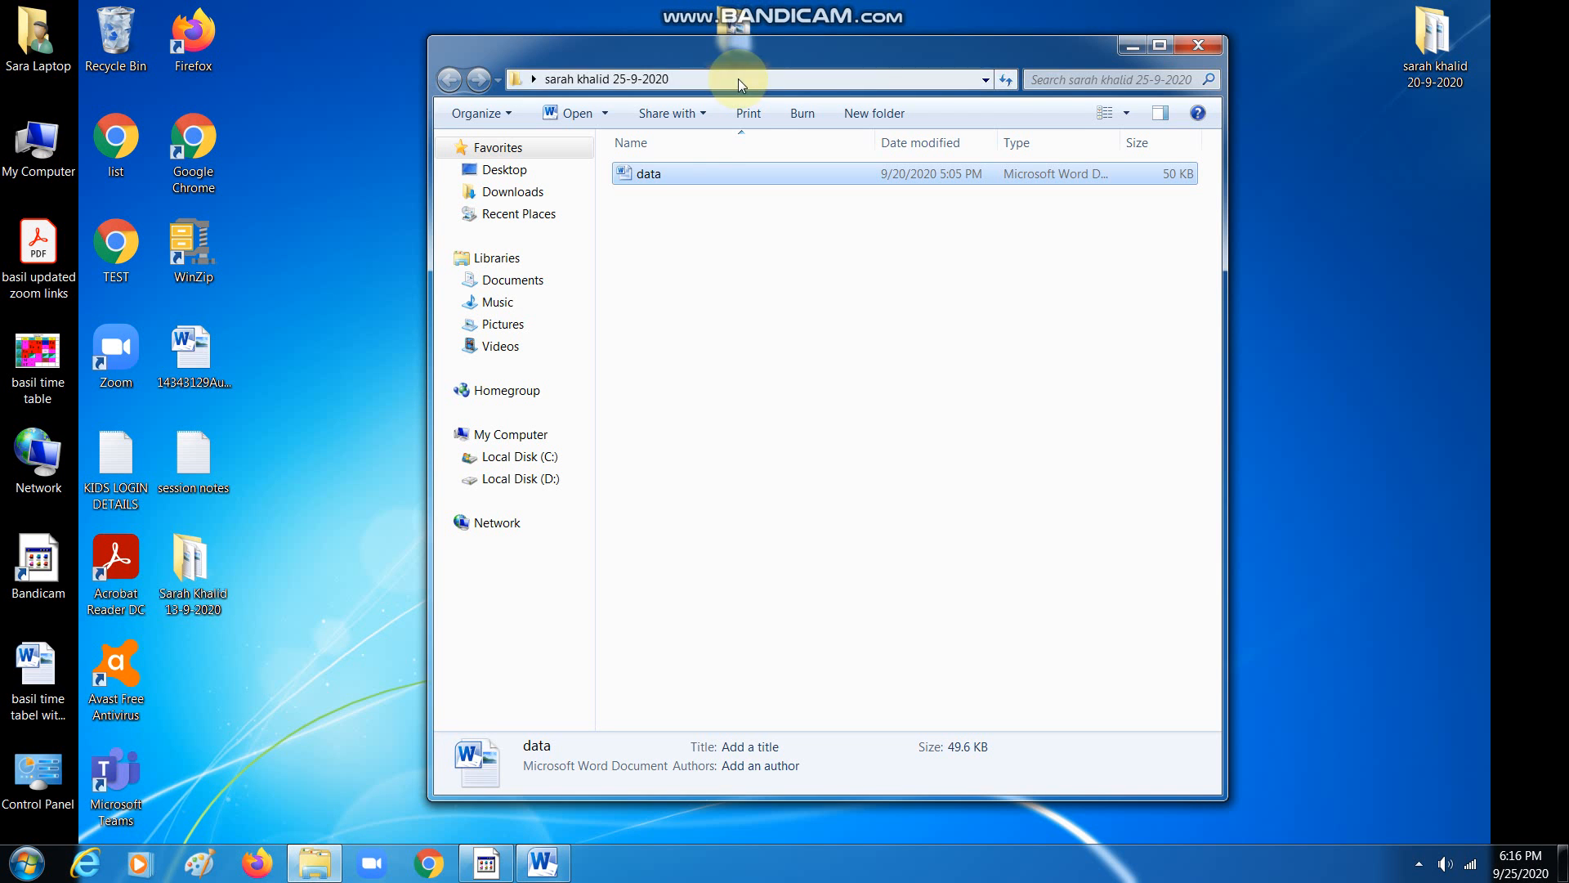
{"action": "double_click", "coordinate": [659, 175]}
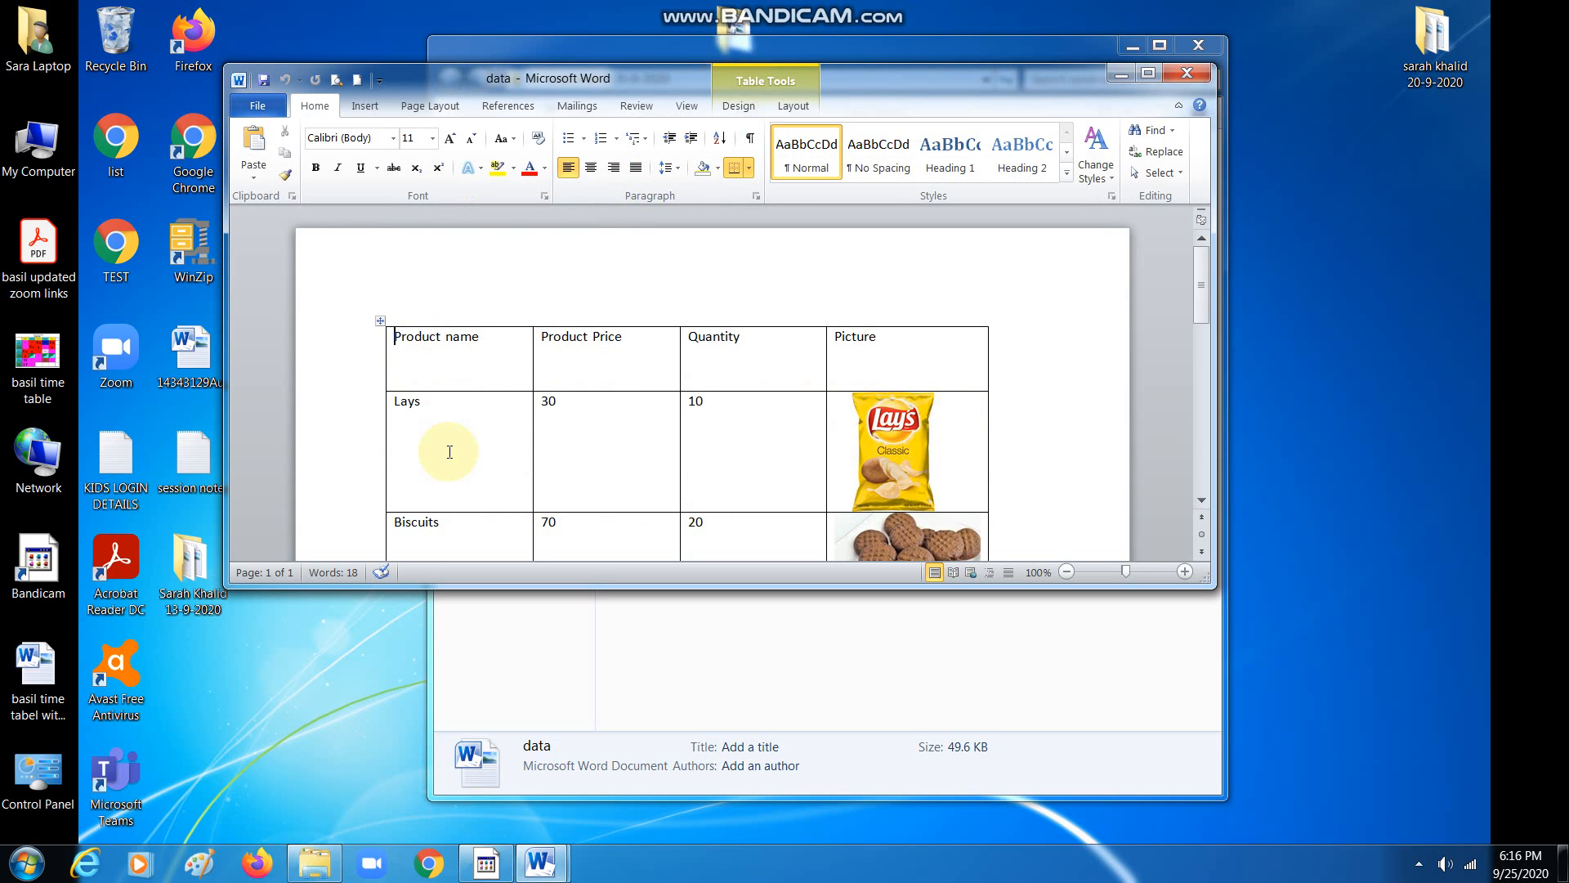
Scroll through the Lays, Biscuits, Jam and Bread product rows in data, then close it.
{"action": "scroll", "coordinate": [449, 452], "scroll_direction": "down", "scroll_amount": 3}
{"action": "scroll", "coordinate": [443, 394], "scroll_direction": "down", "scroll_amount": 4}
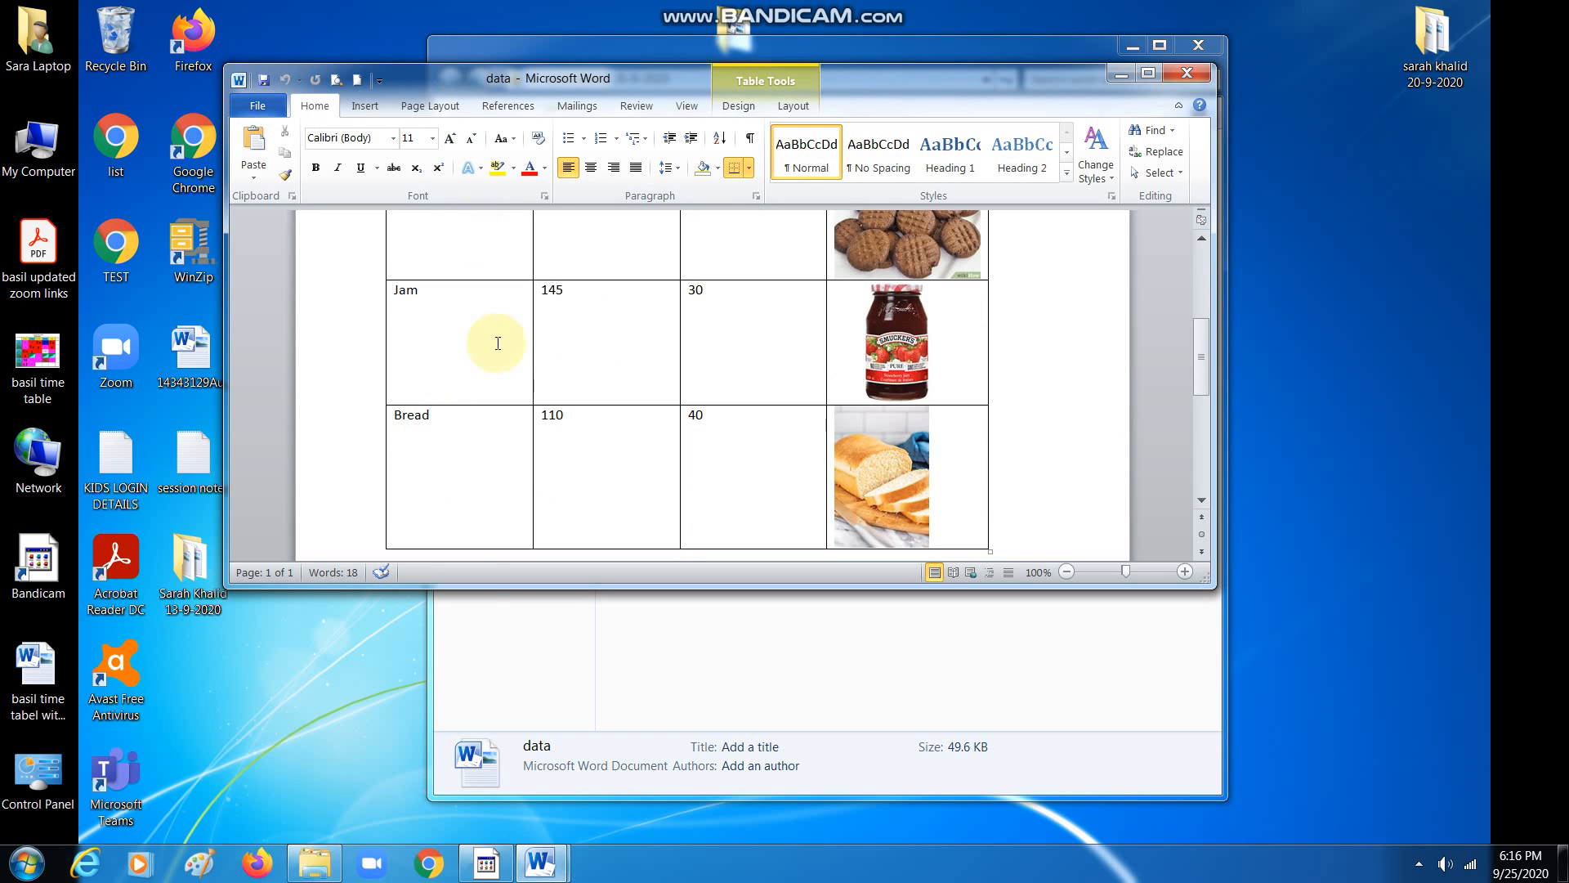
{"action": "scroll", "coordinate": [378, 315], "scroll_direction": "up", "scroll_amount": 5}
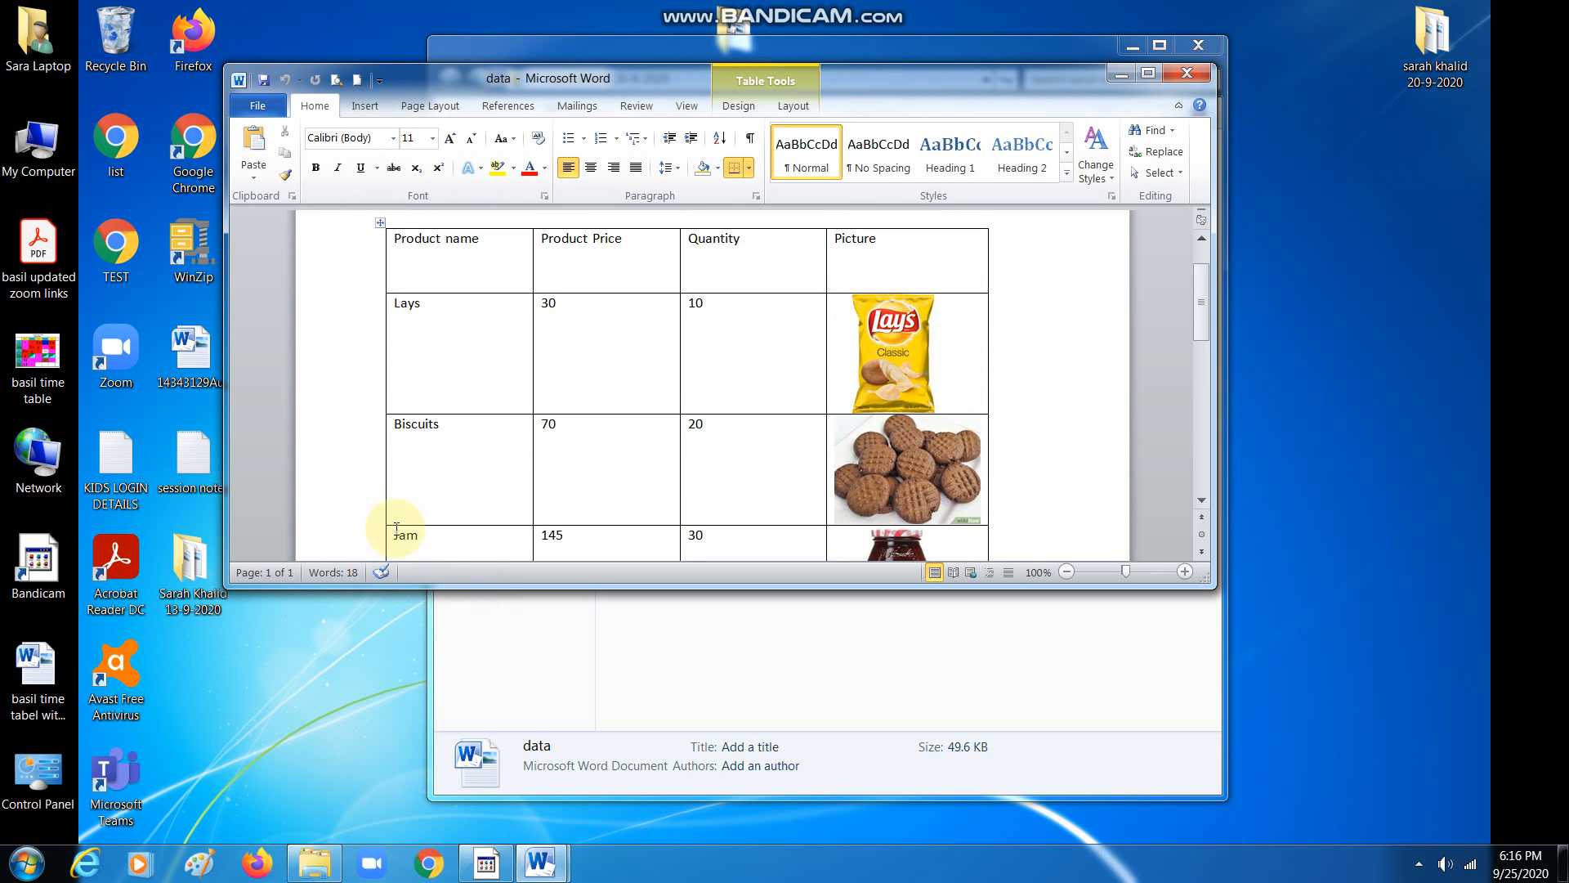
{"action": "left_click", "coordinate": [1187, 73]}
Insert a Merge Record # field beside Product # in the PROMOTION template.
{"action": "left_click", "coordinate": [542, 863]}
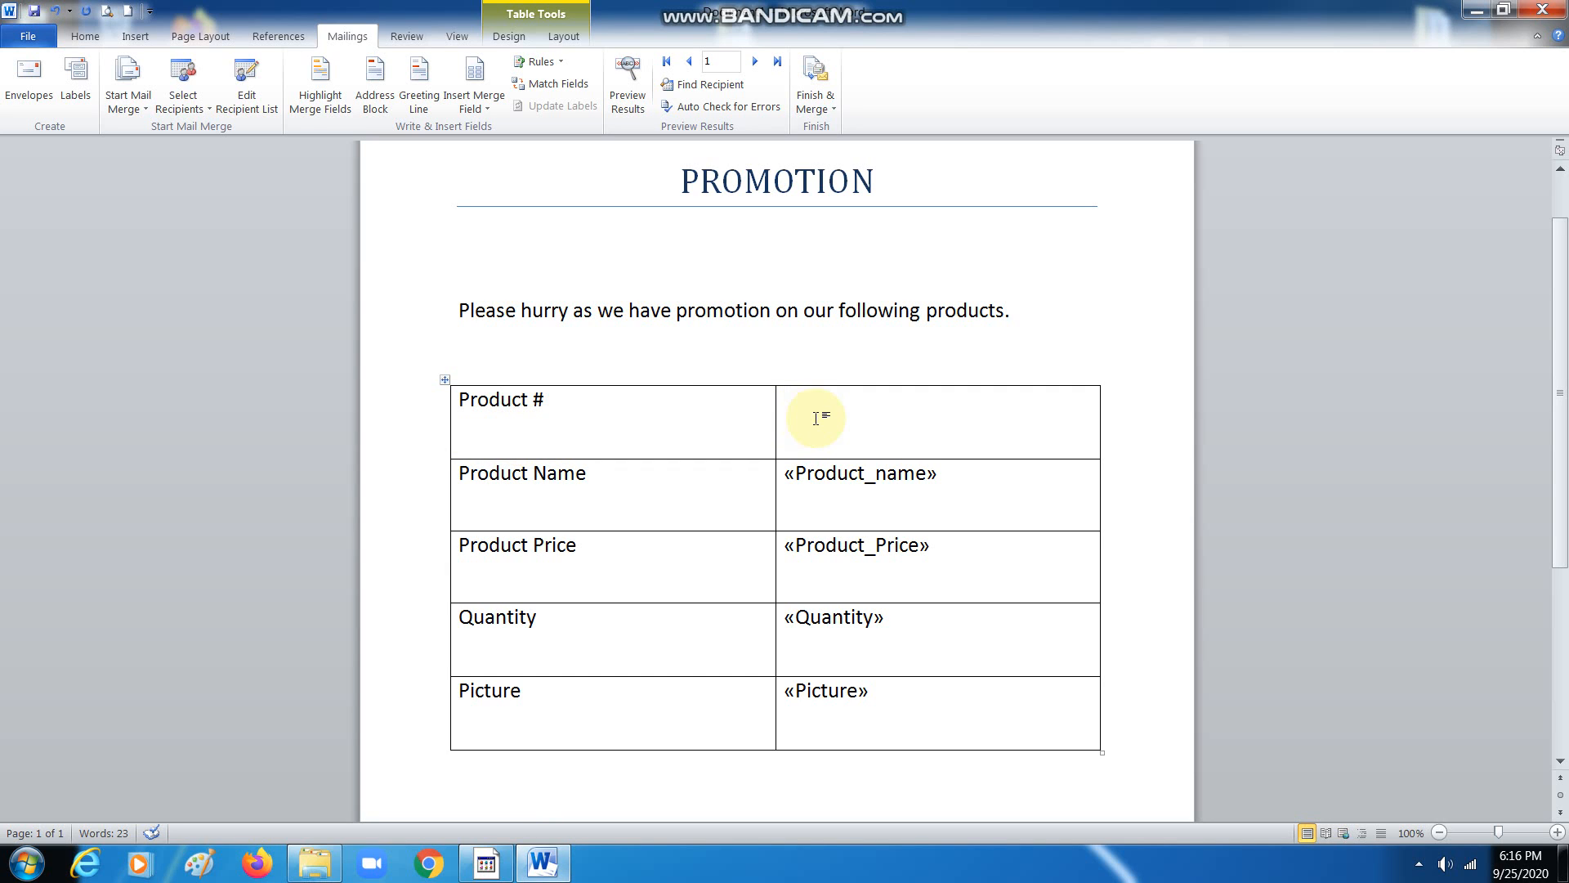
{"action": "left_click", "coordinate": [552, 62]}
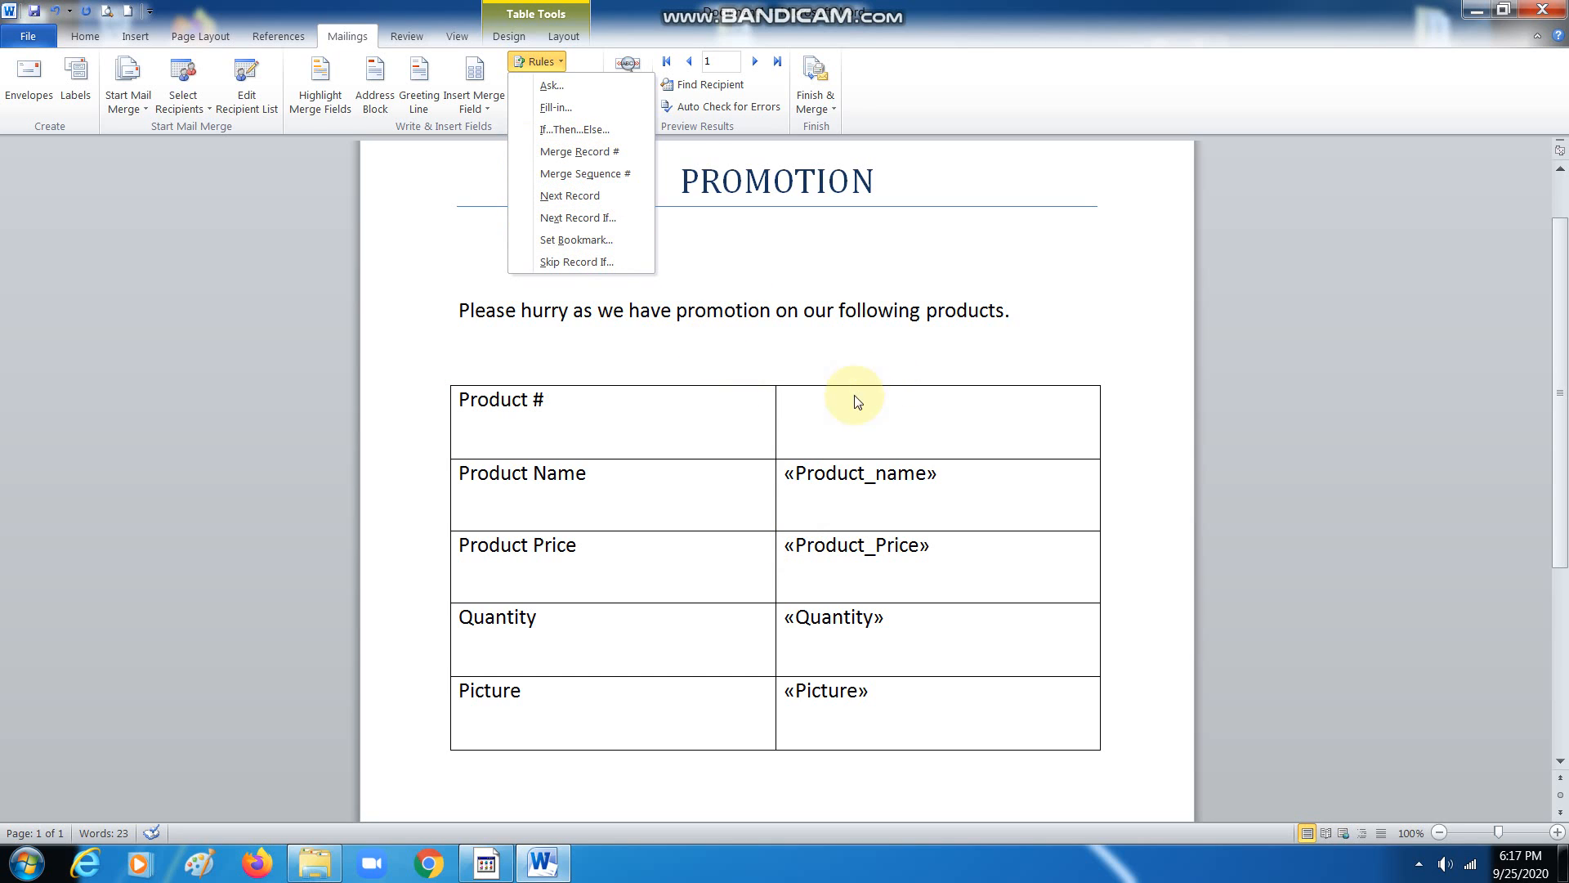
{"action": "left_click", "coordinate": [616, 153]}
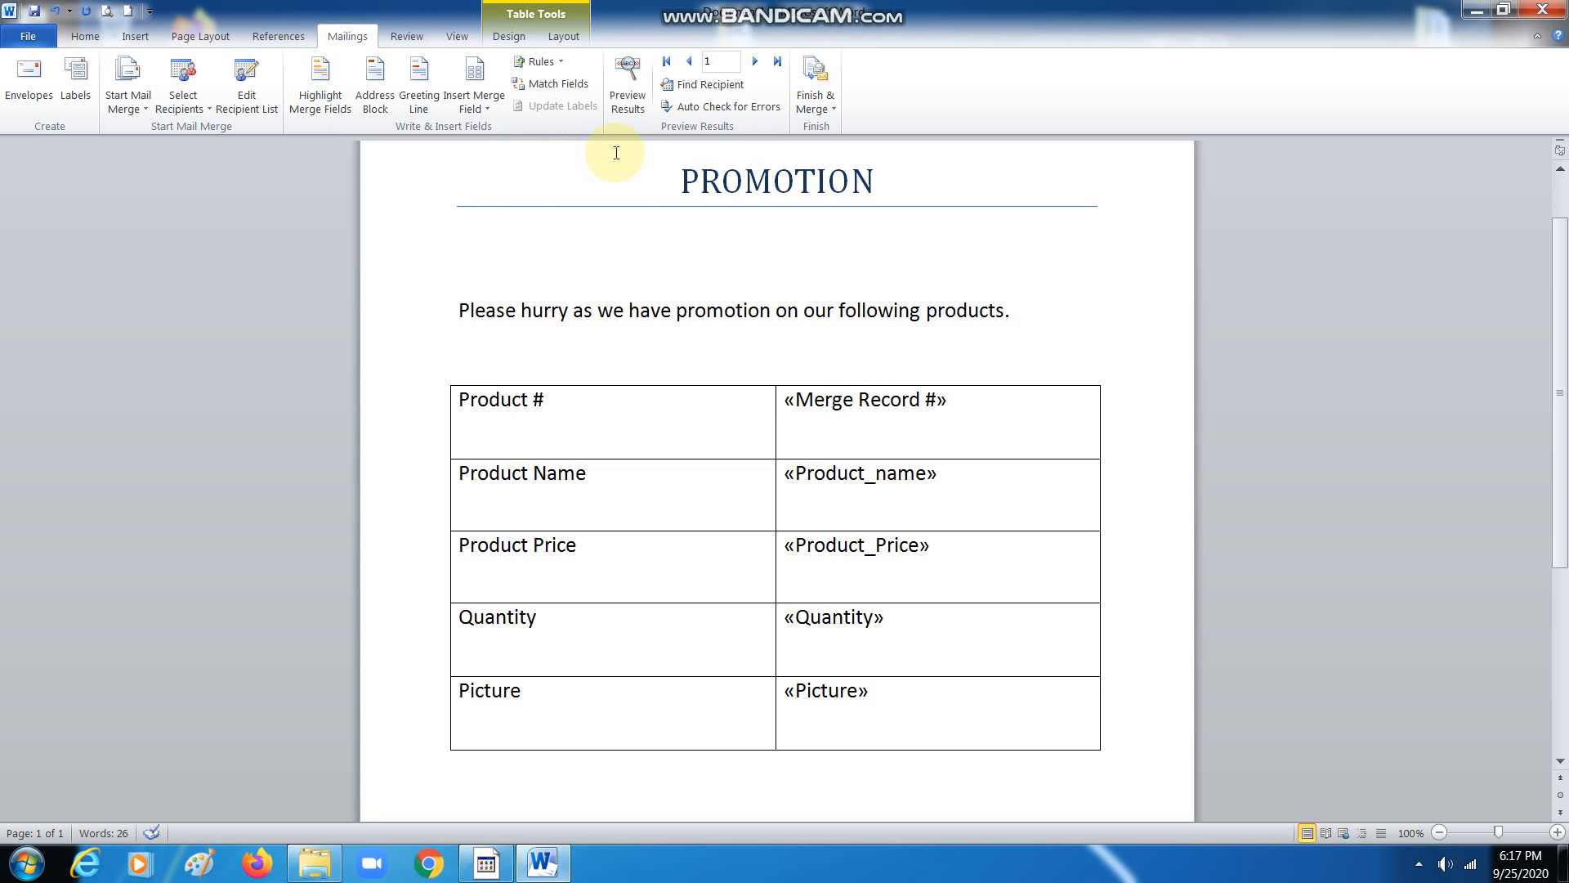
Highlight the Merge Record # field in yellow.
{"action": "left_click_drag", "start_coordinate": [955, 402], "coordinate": [778, 409]}
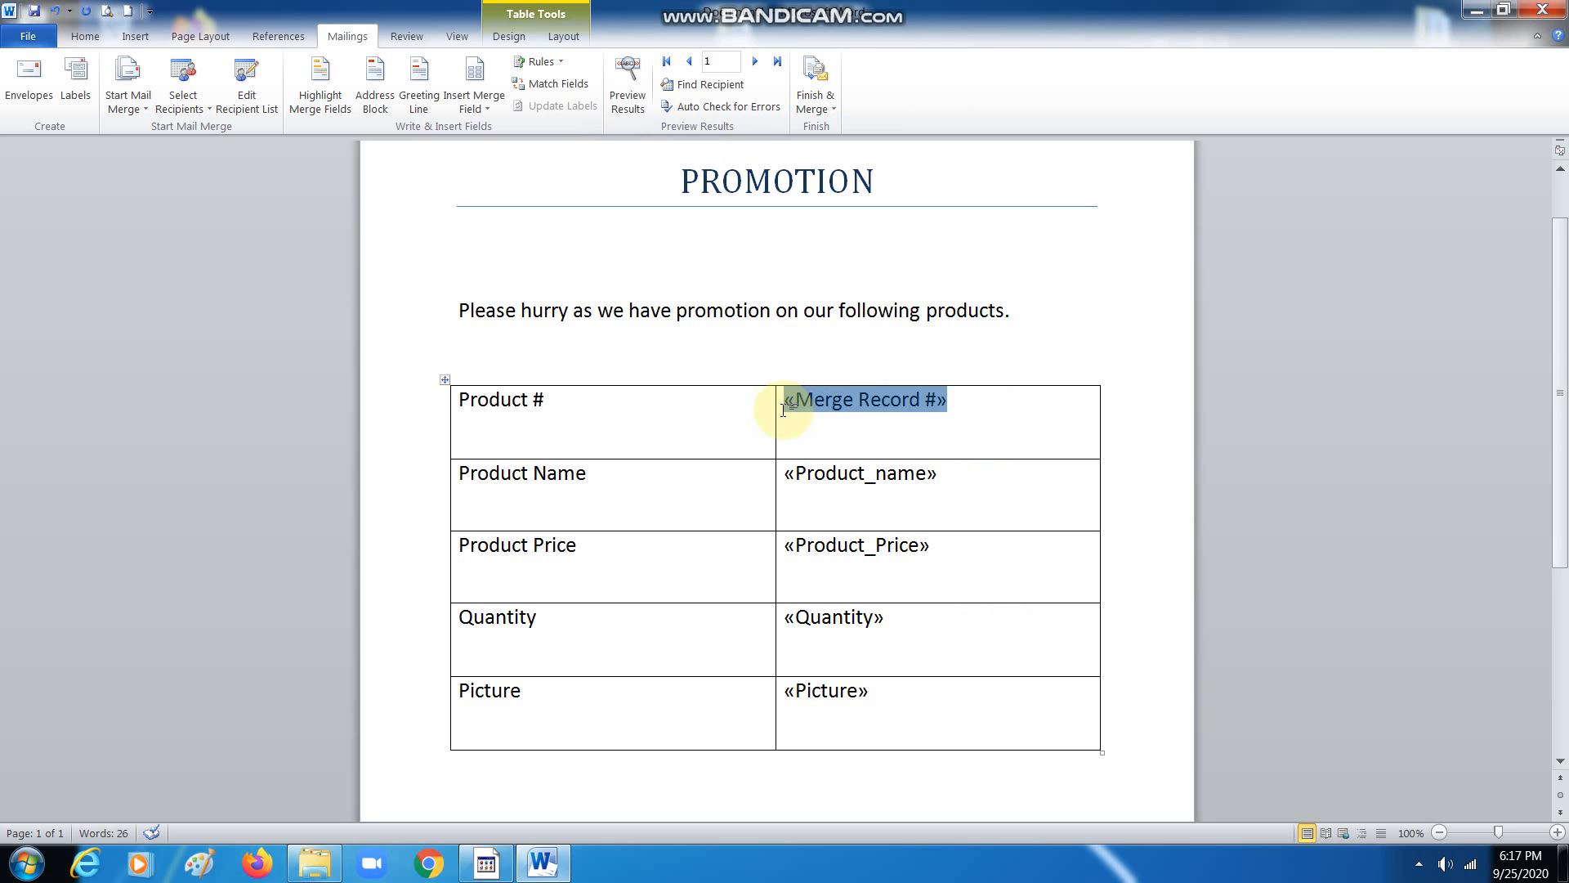
{"action": "left_click", "coordinate": [84, 37]}
{"action": "left_click", "coordinate": [337, 104]}
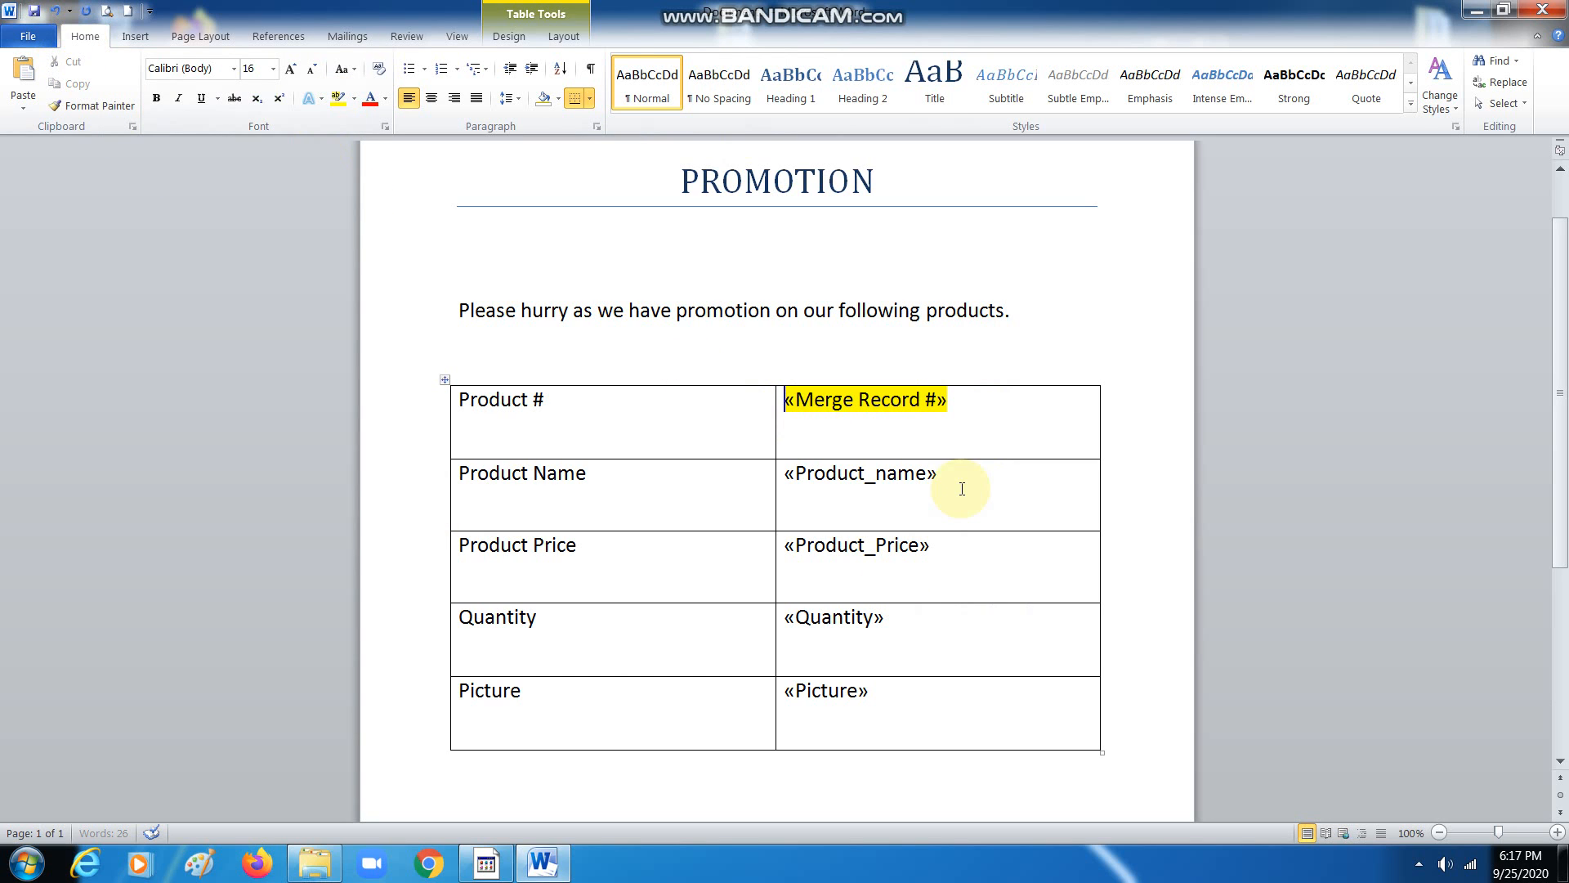
{"action": "left_click", "coordinate": [28, 37]}
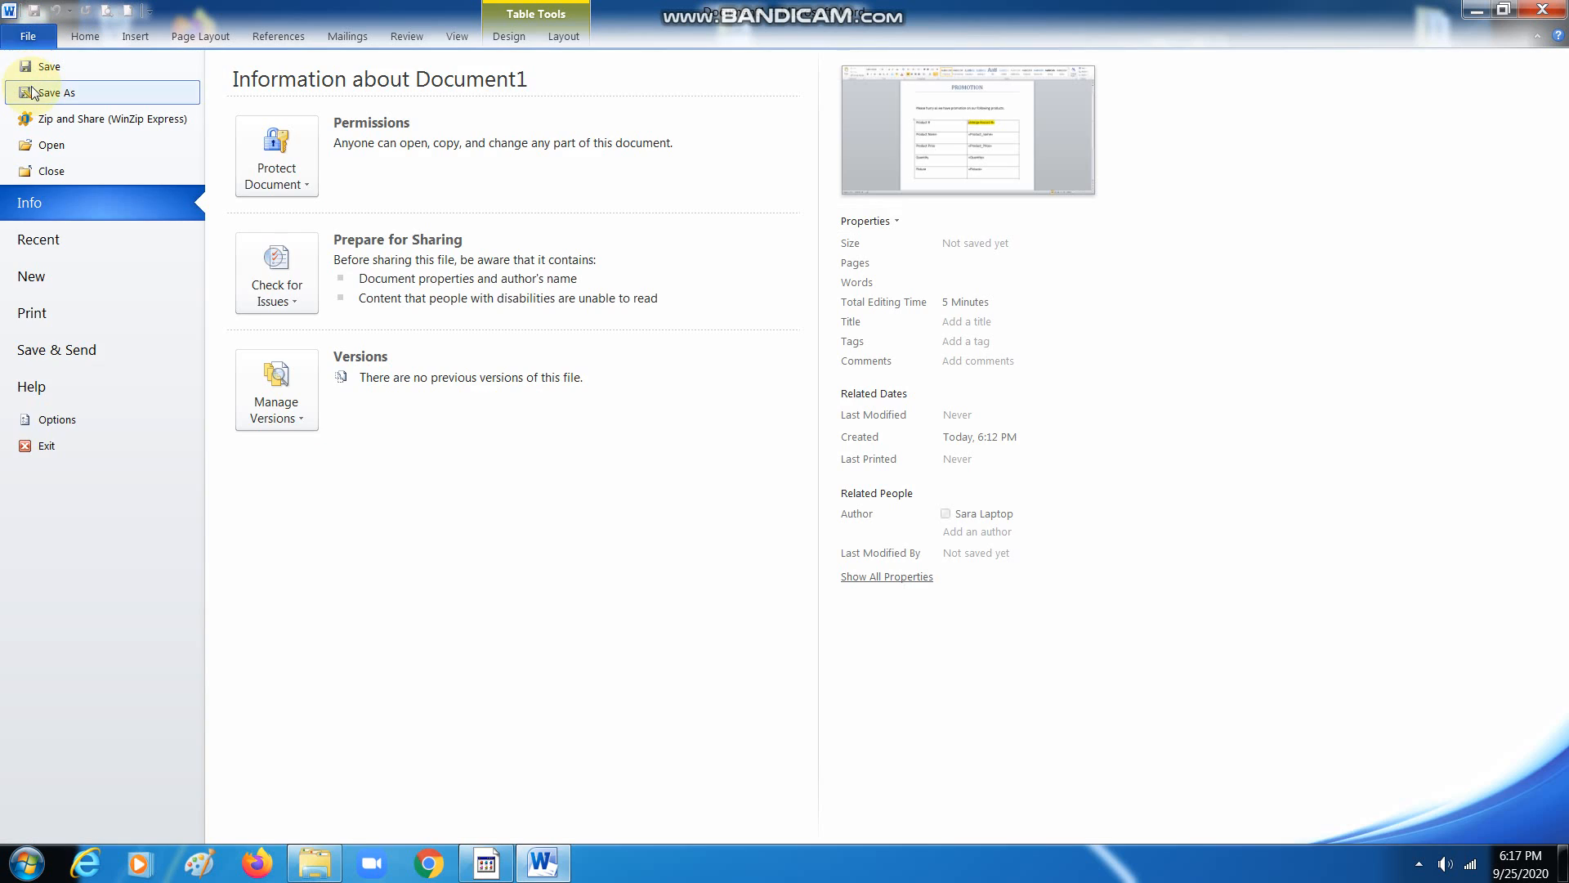
Save the template as 'fields inserted' in the Desktop's 25-9-2020 folder.
{"action": "left_click", "coordinate": [49, 92]}
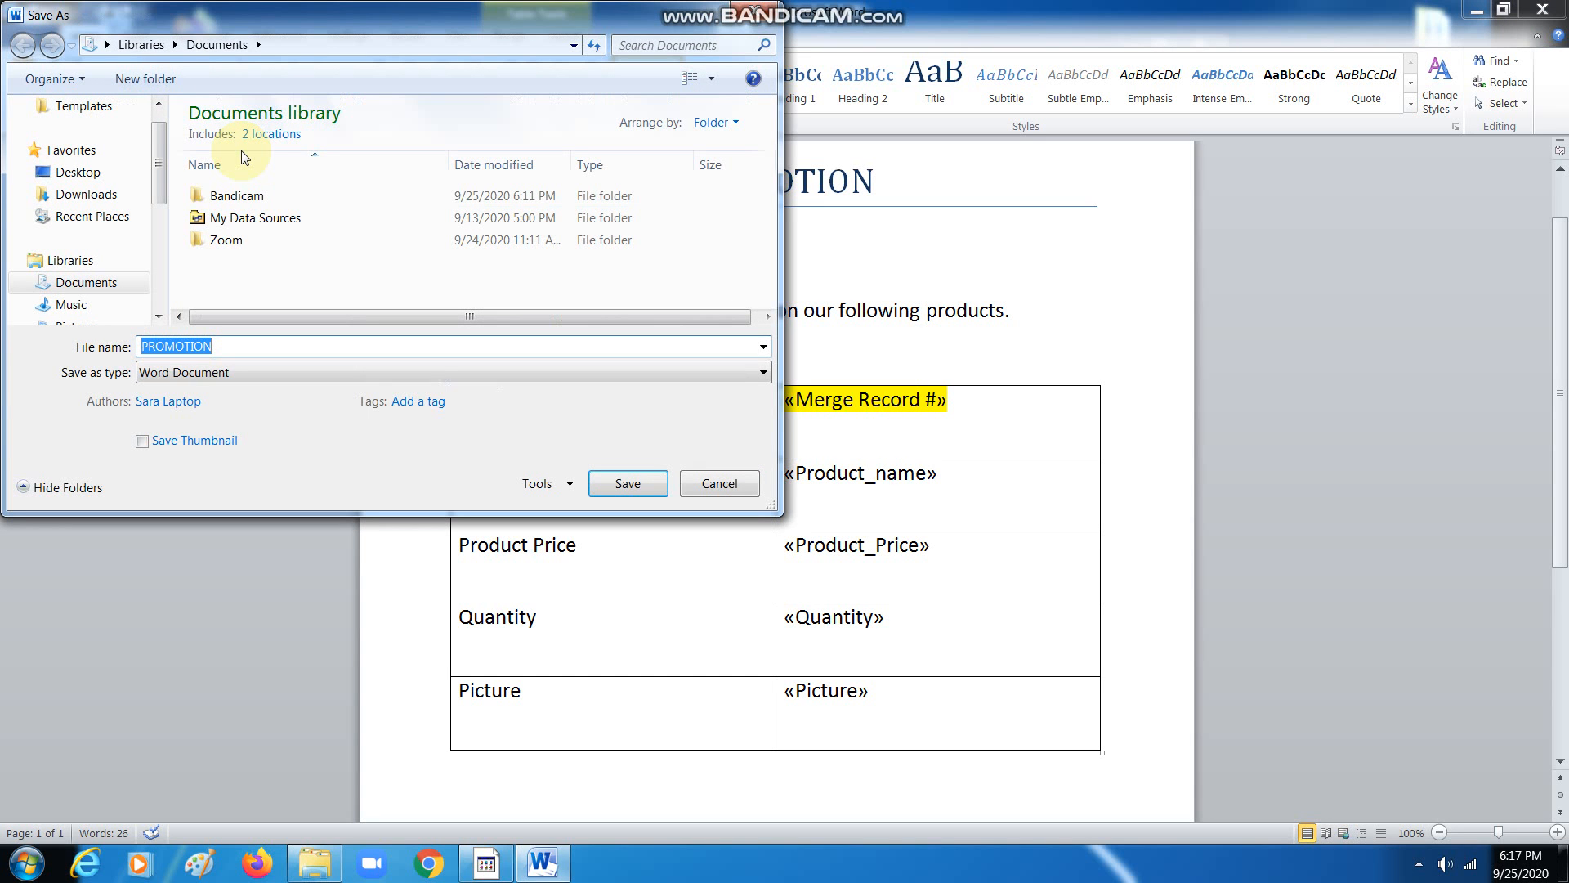
{"action": "left_click", "coordinate": [103, 169]}
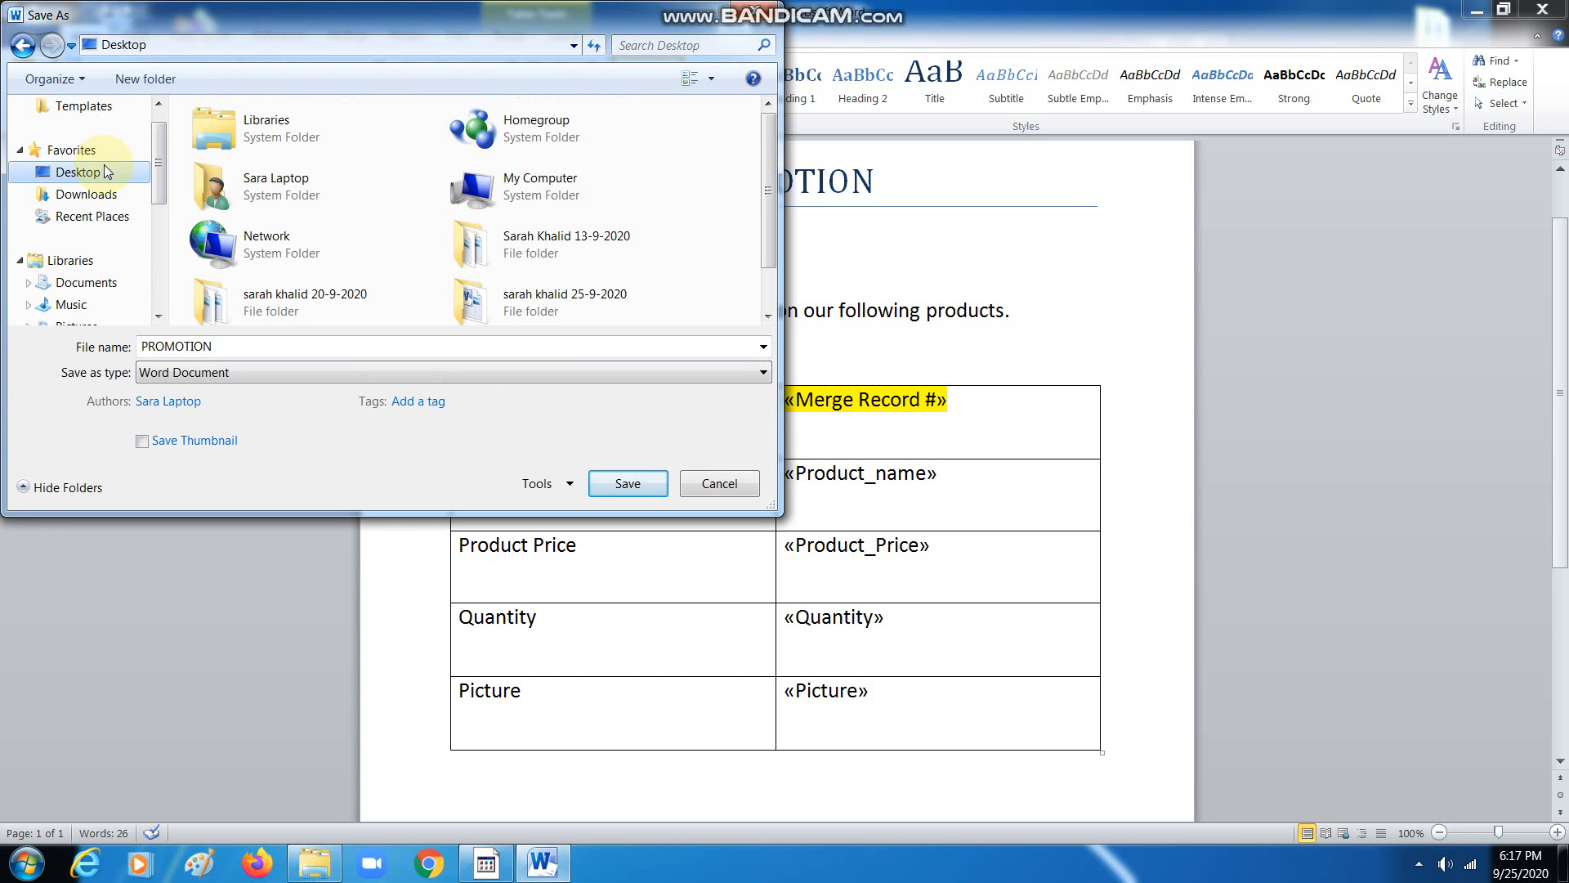
{"action": "double_click", "coordinate": [513, 298]}
{"action": "left_click", "coordinate": [343, 346]}
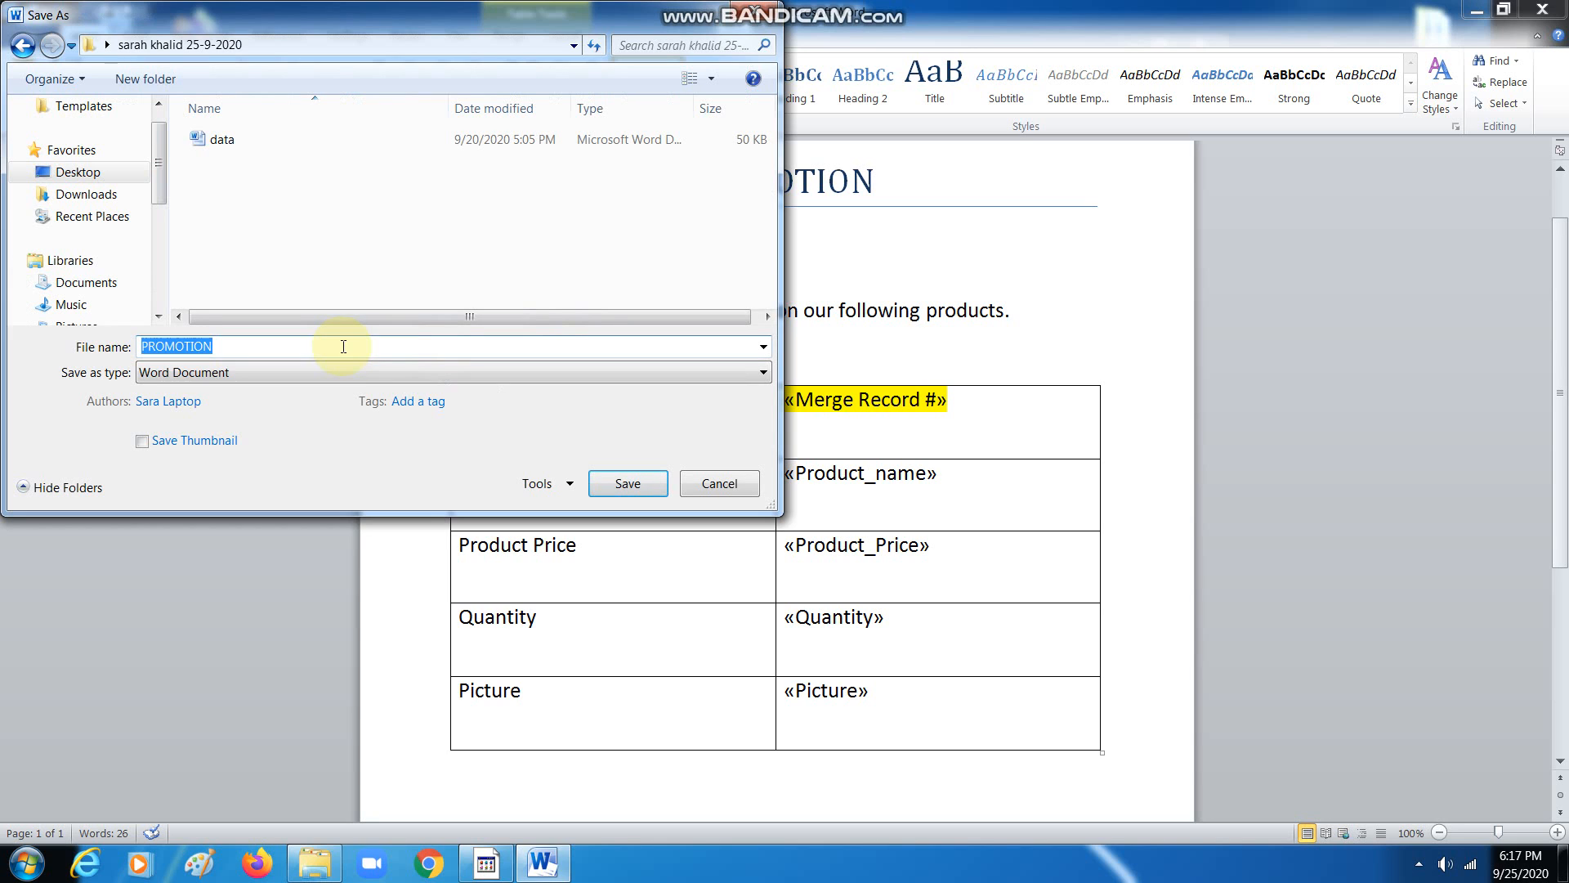
{"action": "type", "text": "fields inserted"}
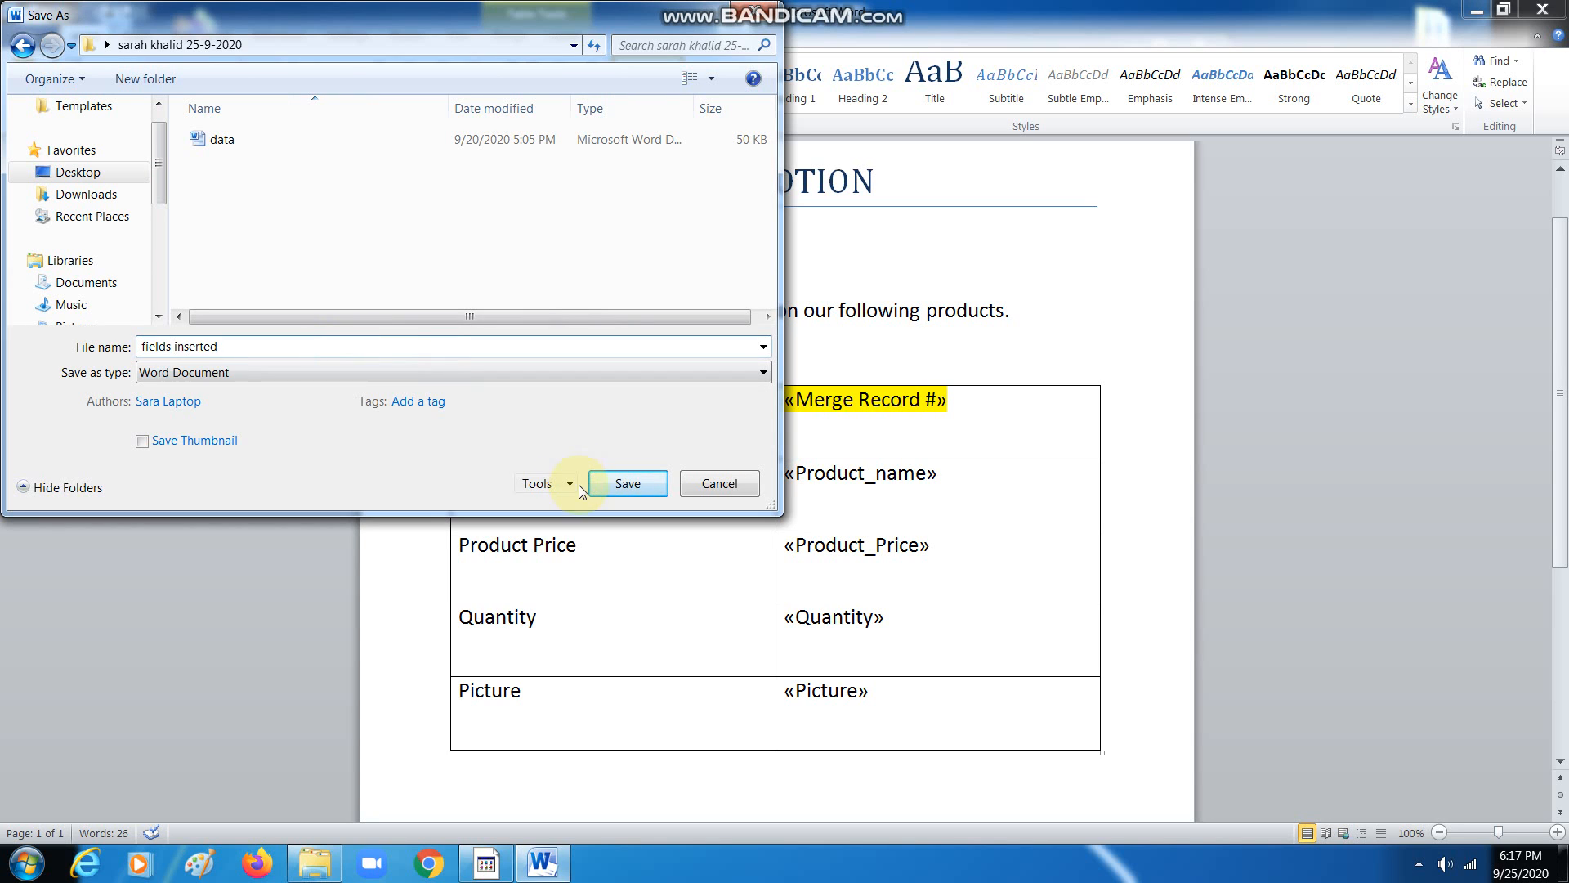
{"action": "left_click", "coordinate": [627, 484]}
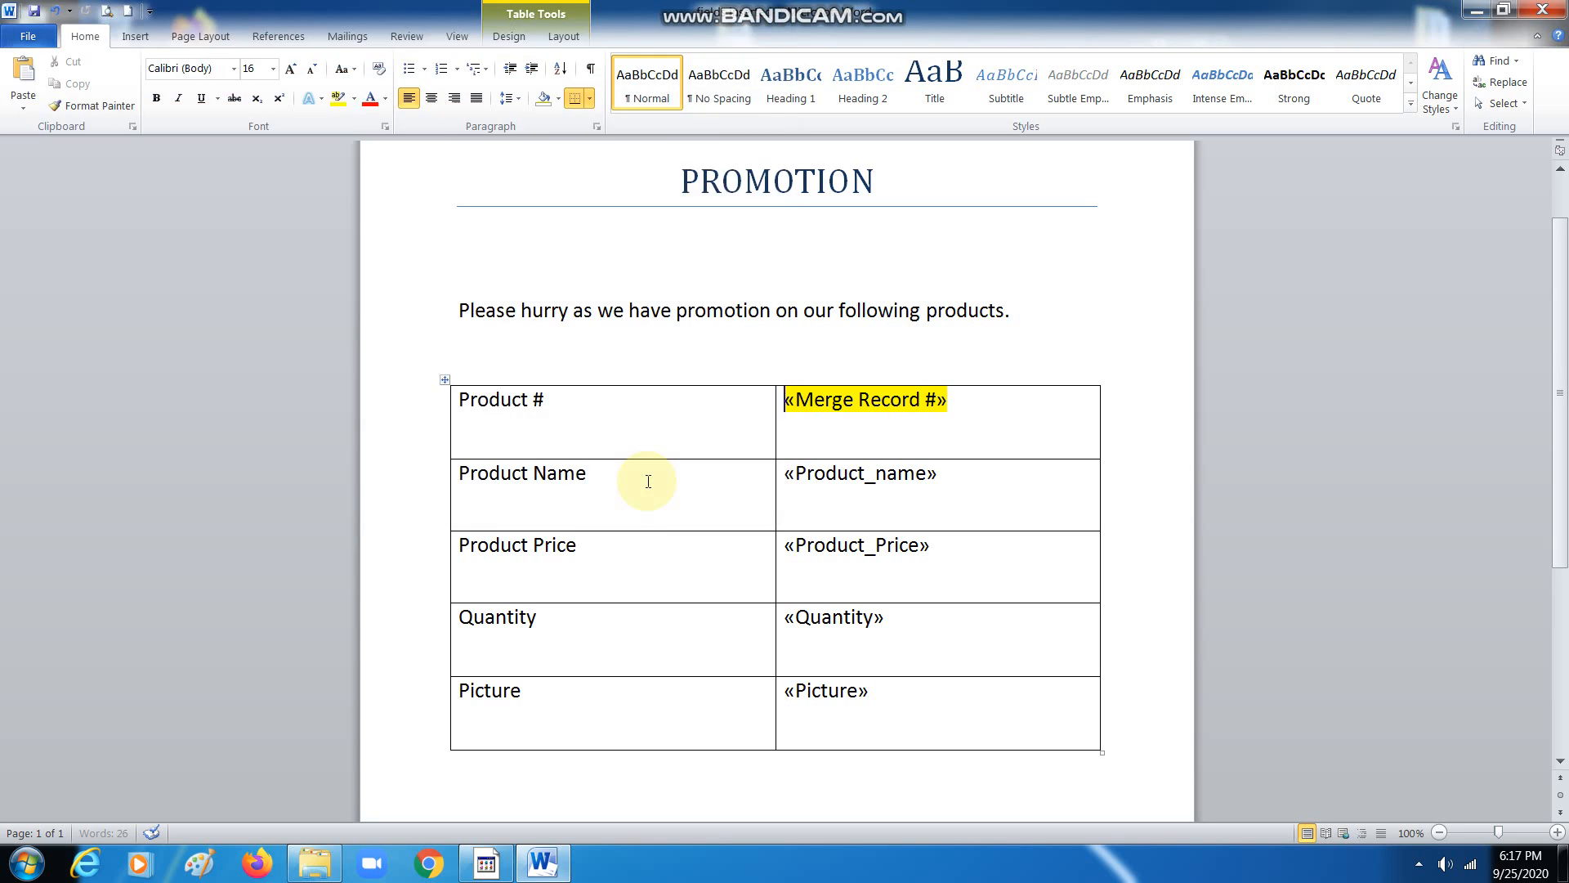
Merge all records into a new document via Edit Individual Documents.
{"action": "left_click", "coordinate": [347, 36]}
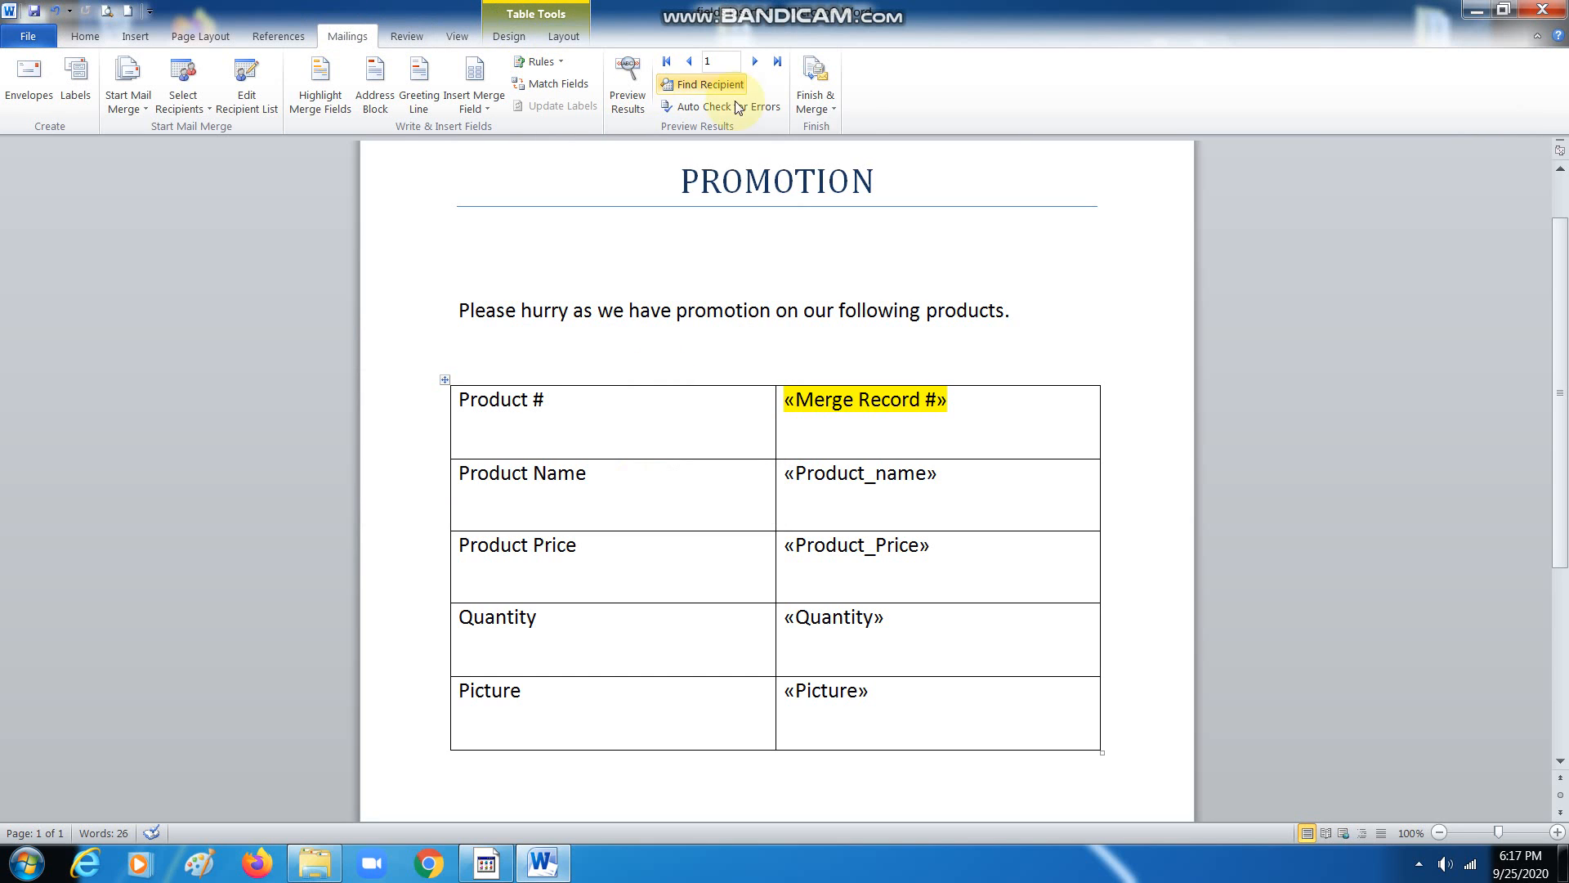
{"action": "left_click", "coordinate": [816, 102]}
{"action": "left_click", "coordinate": [822, 132]}
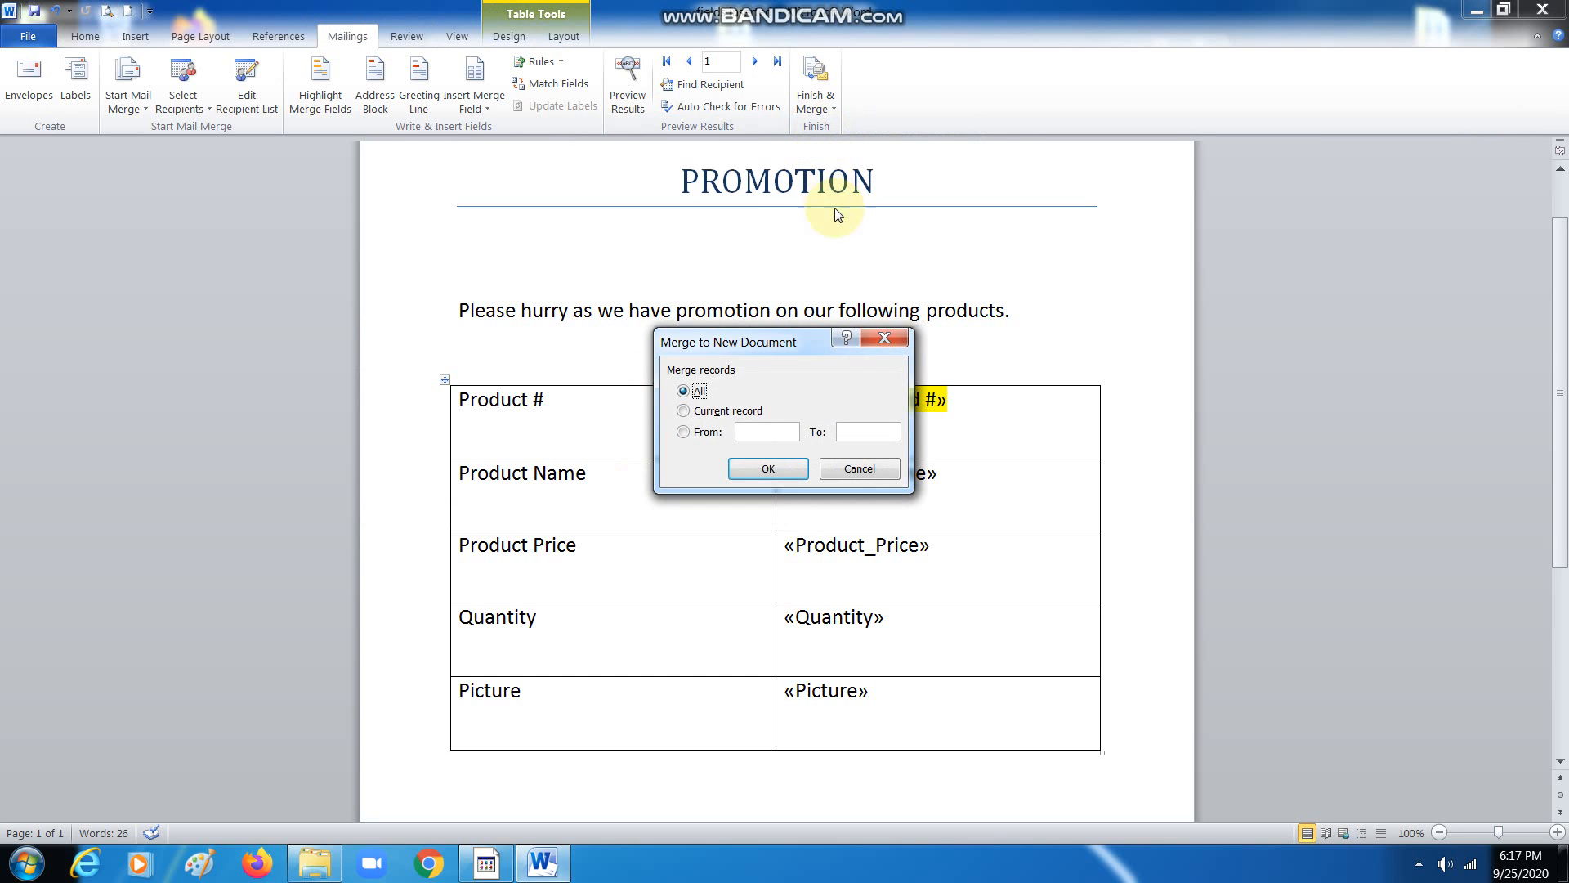
{"action": "left_click", "coordinate": [768, 468]}
Scroll through the merged pages to check Lays, Biscuits, Jam and Bread.
{"action": "scroll", "coordinate": [919, 536], "scroll_direction": "down", "scroll_amount": 6}
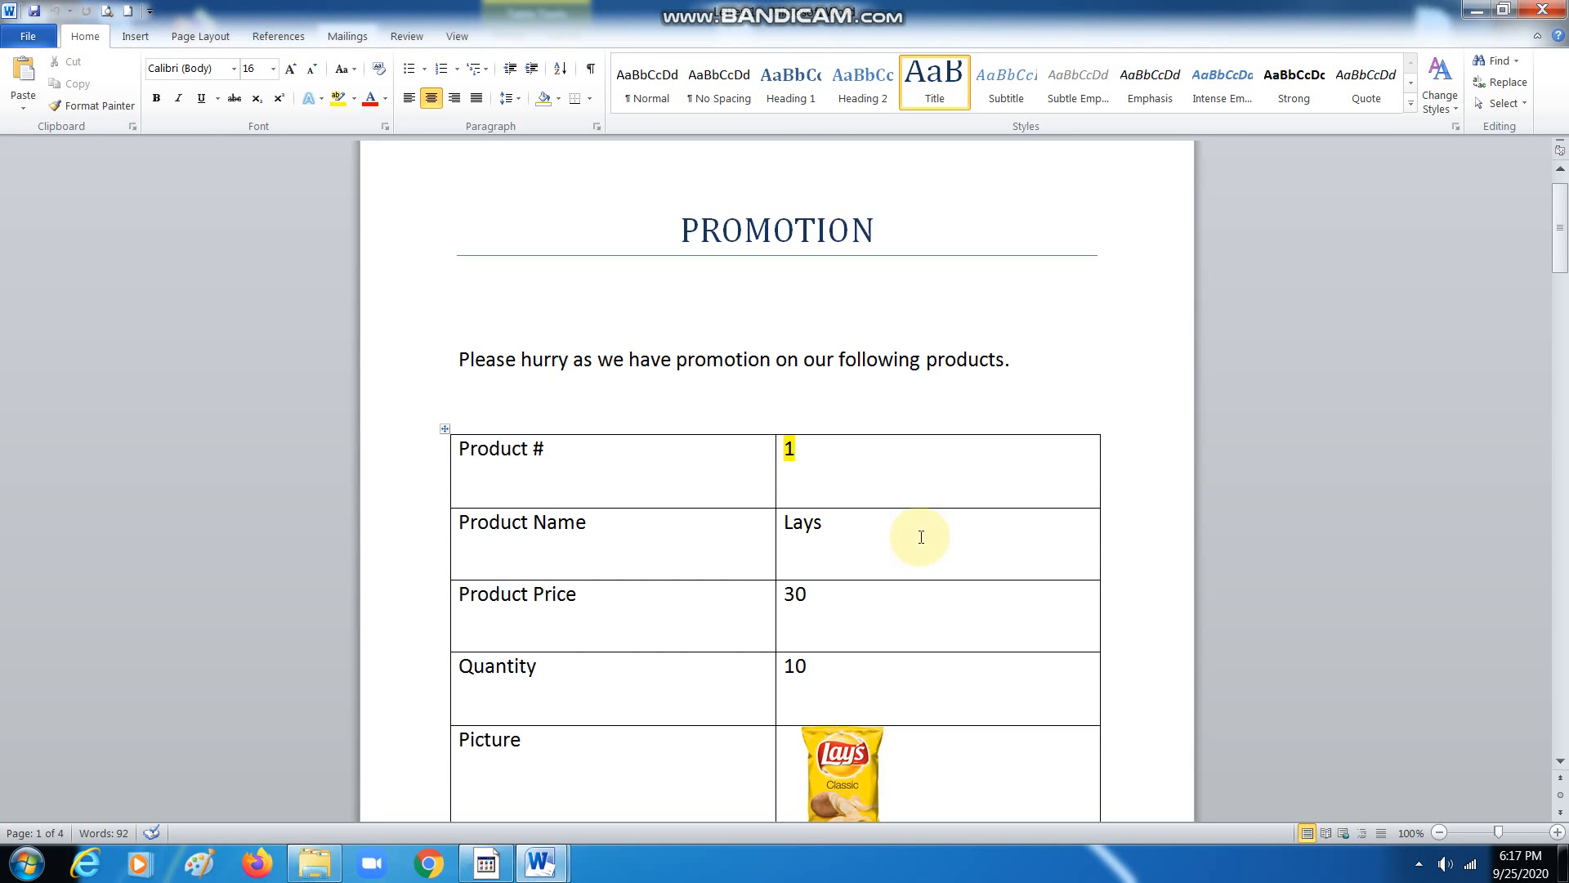
{"action": "scroll", "coordinate": [926, 538], "scroll_direction": "down", "scroll_amount": 2}
{"action": "scroll", "coordinate": [926, 538], "scroll_direction": "up", "scroll_amount": 5}
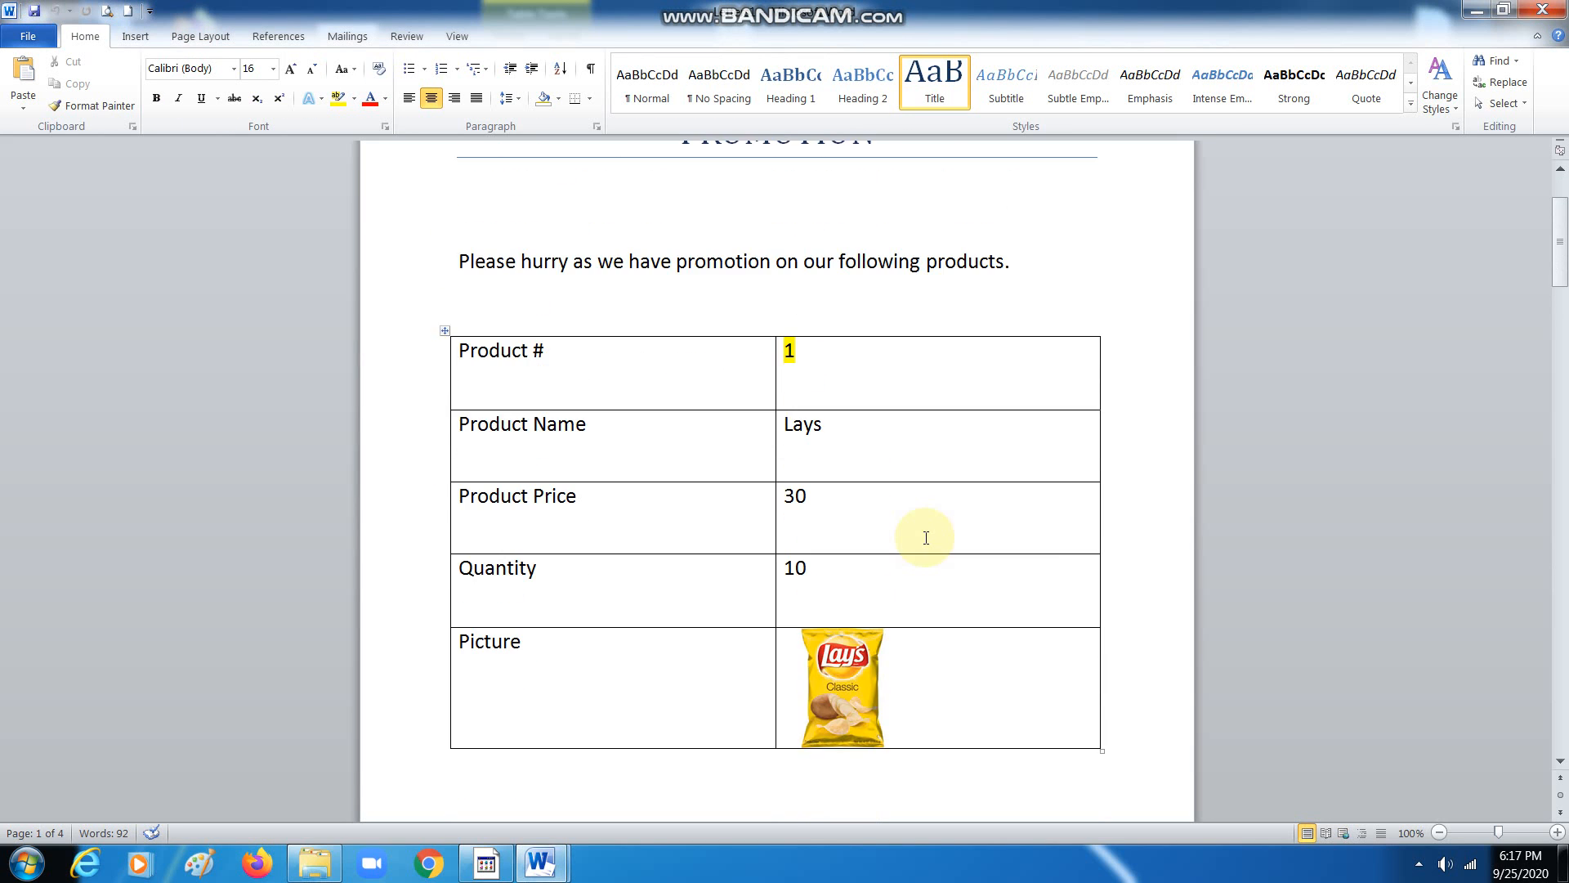
{"action": "scroll", "coordinate": [926, 538], "scroll_direction": "down", "scroll_amount": 6}
{"action": "scroll", "coordinate": [926, 538], "scroll_direction": "up", "scroll_amount": 7}
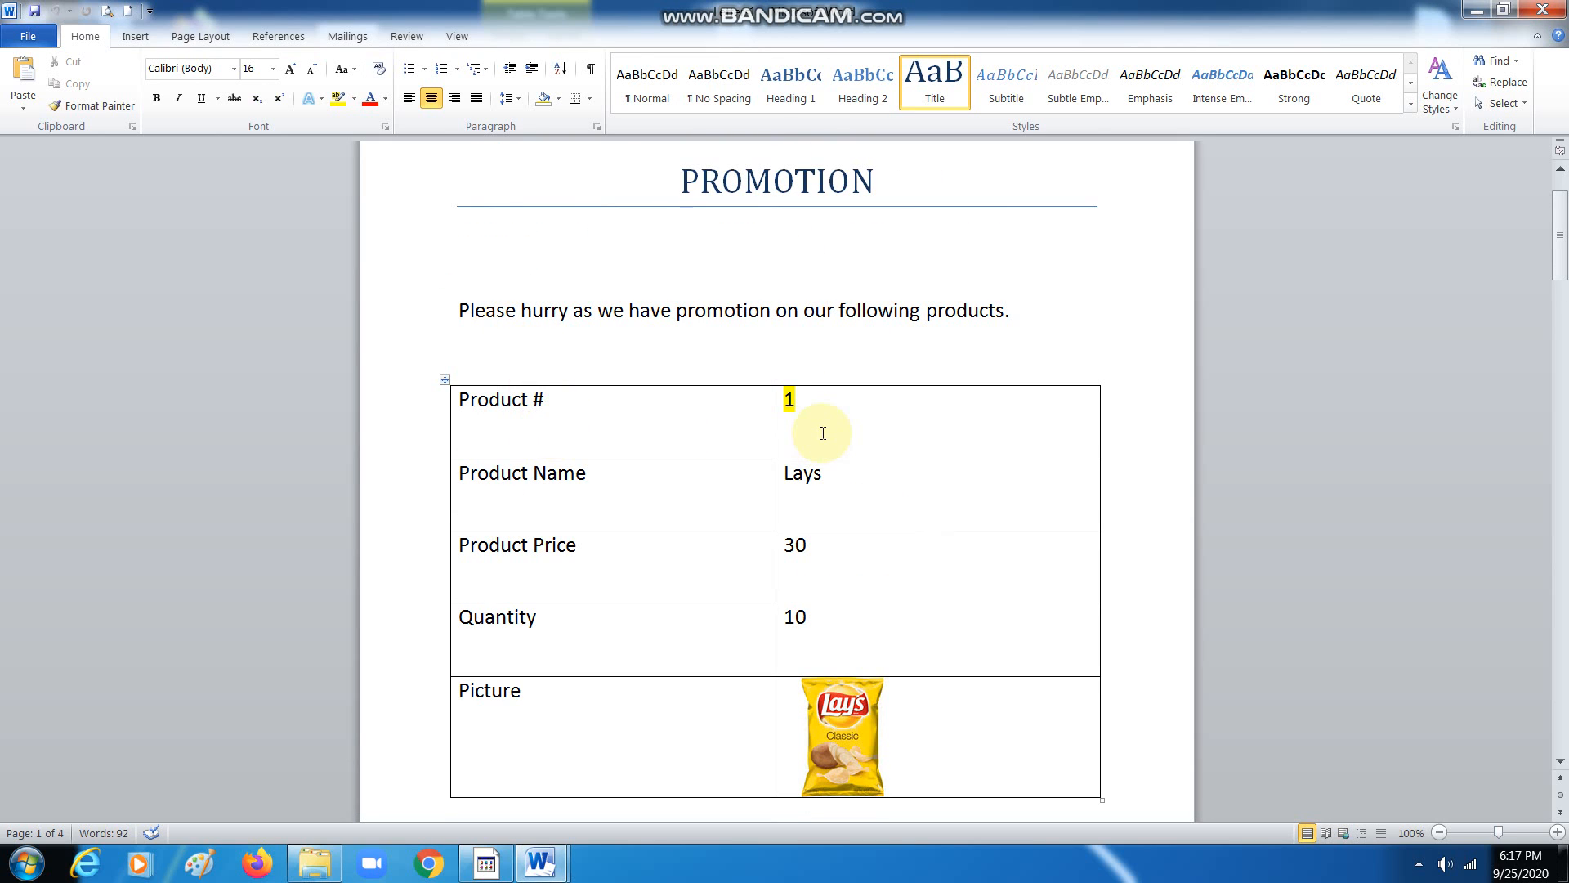
{"action": "scroll", "coordinate": [823, 433], "scroll_direction": "down", "scroll_amount": 11}
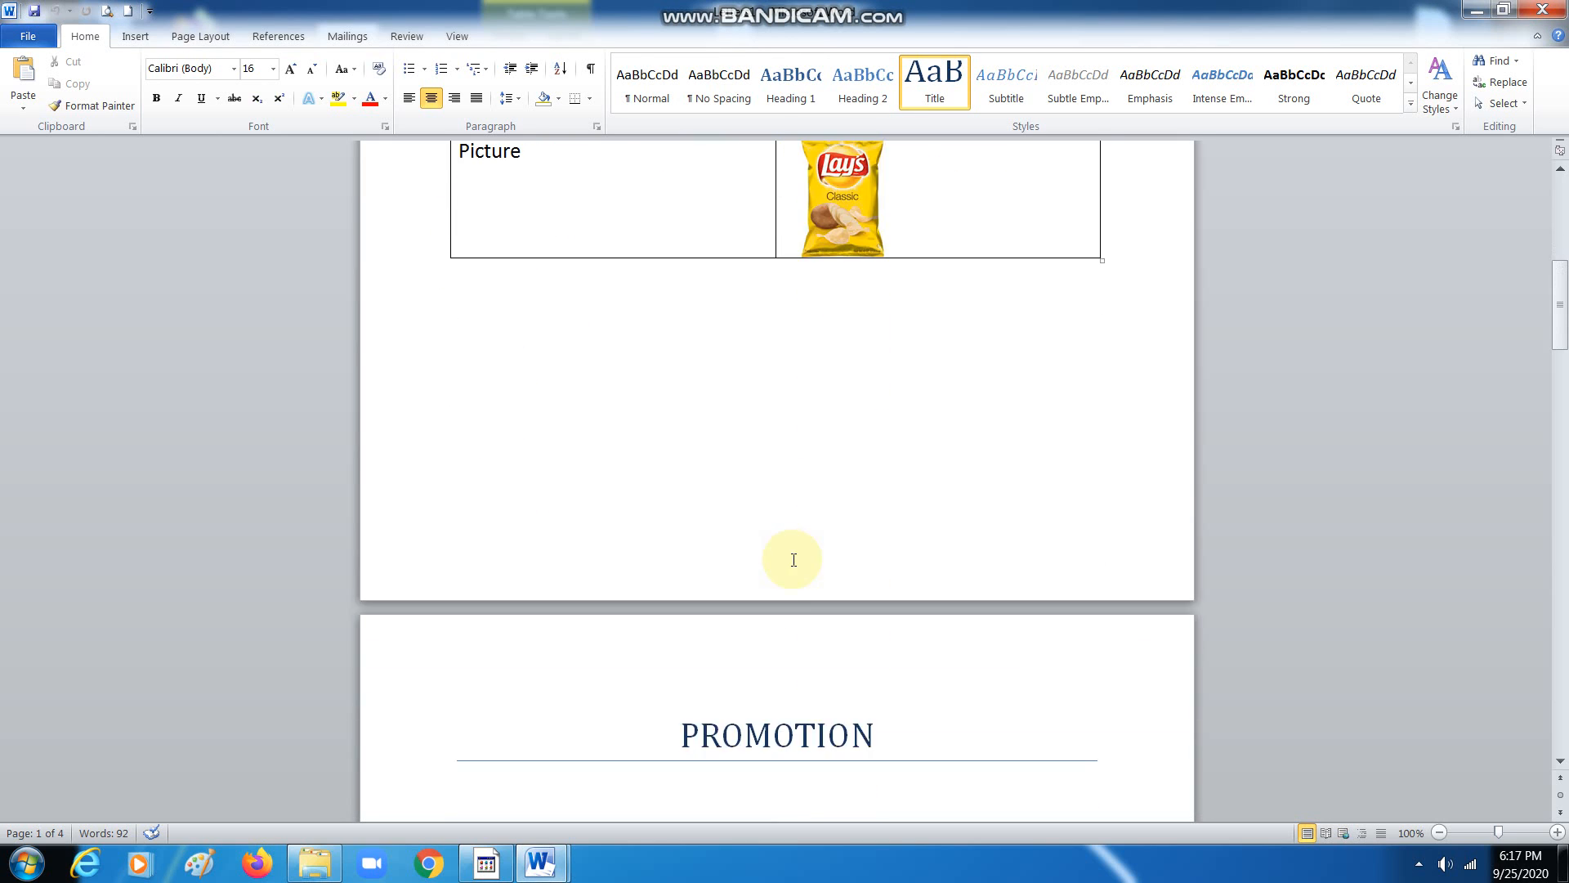
{"action": "scroll", "coordinate": [794, 560], "scroll_direction": "down", "scroll_amount": 15}
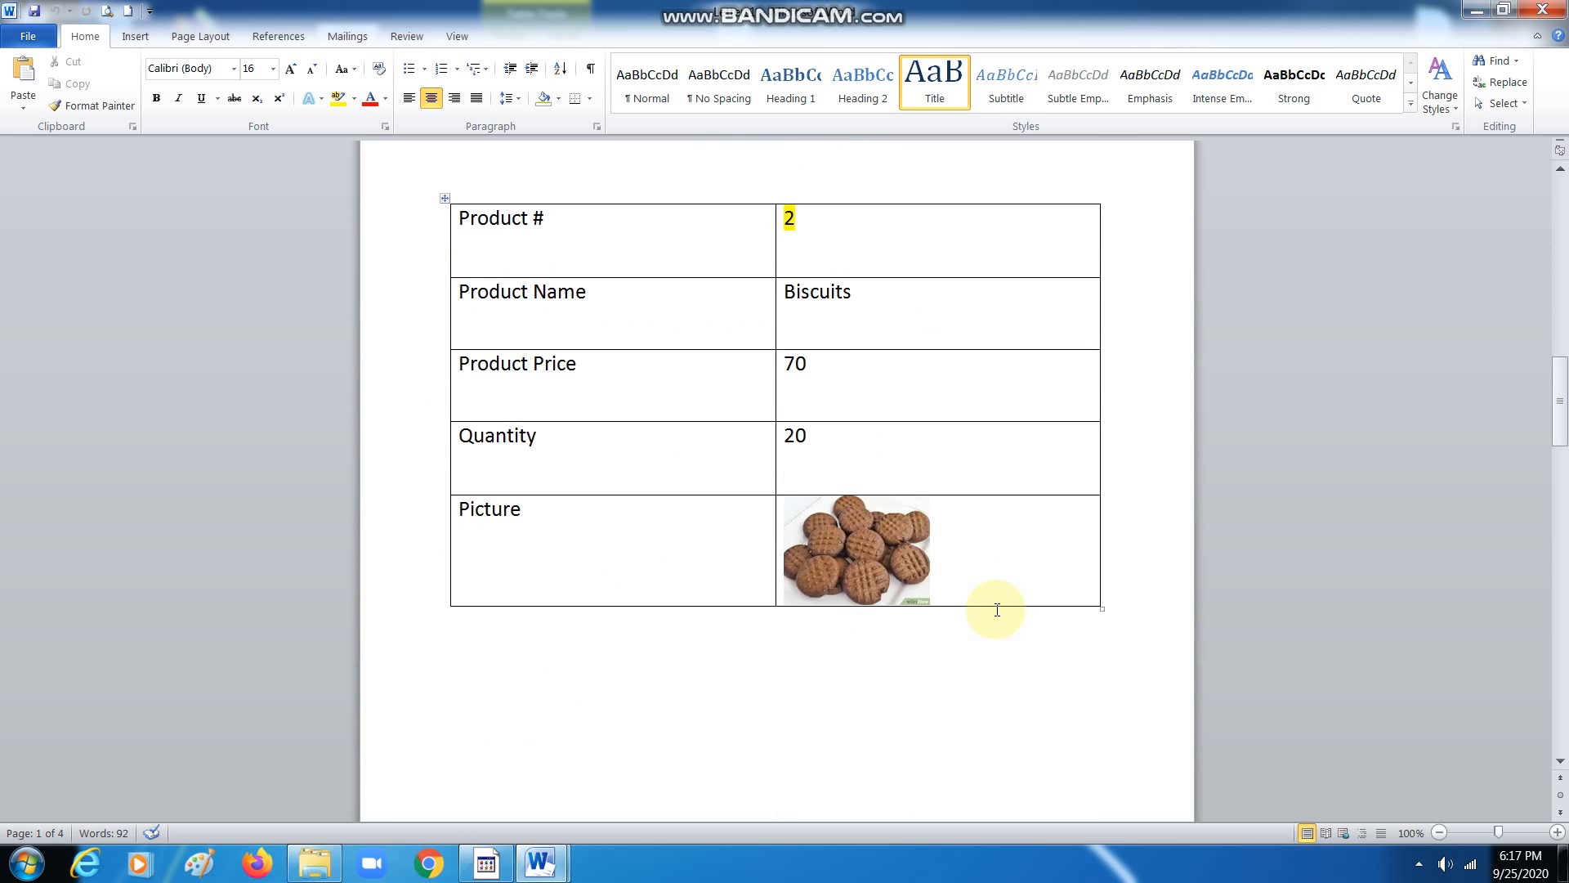
{"action": "scroll", "coordinate": [900, 536], "scroll_direction": "down", "scroll_amount": 14}
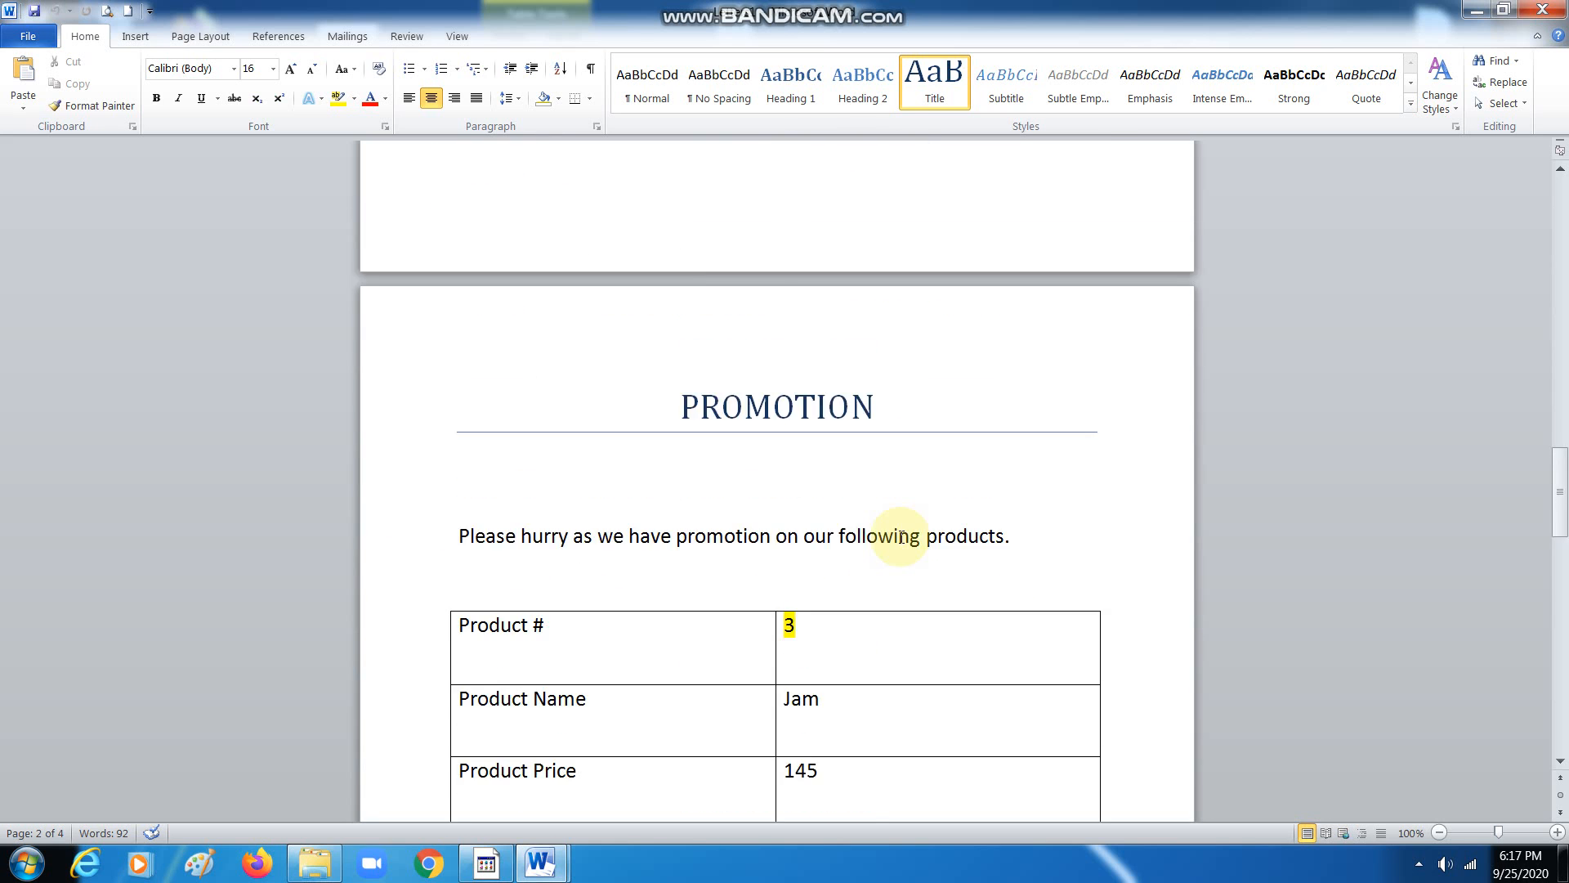
{"action": "scroll", "coordinate": [900, 536], "scroll_direction": "down", "scroll_amount": 20}
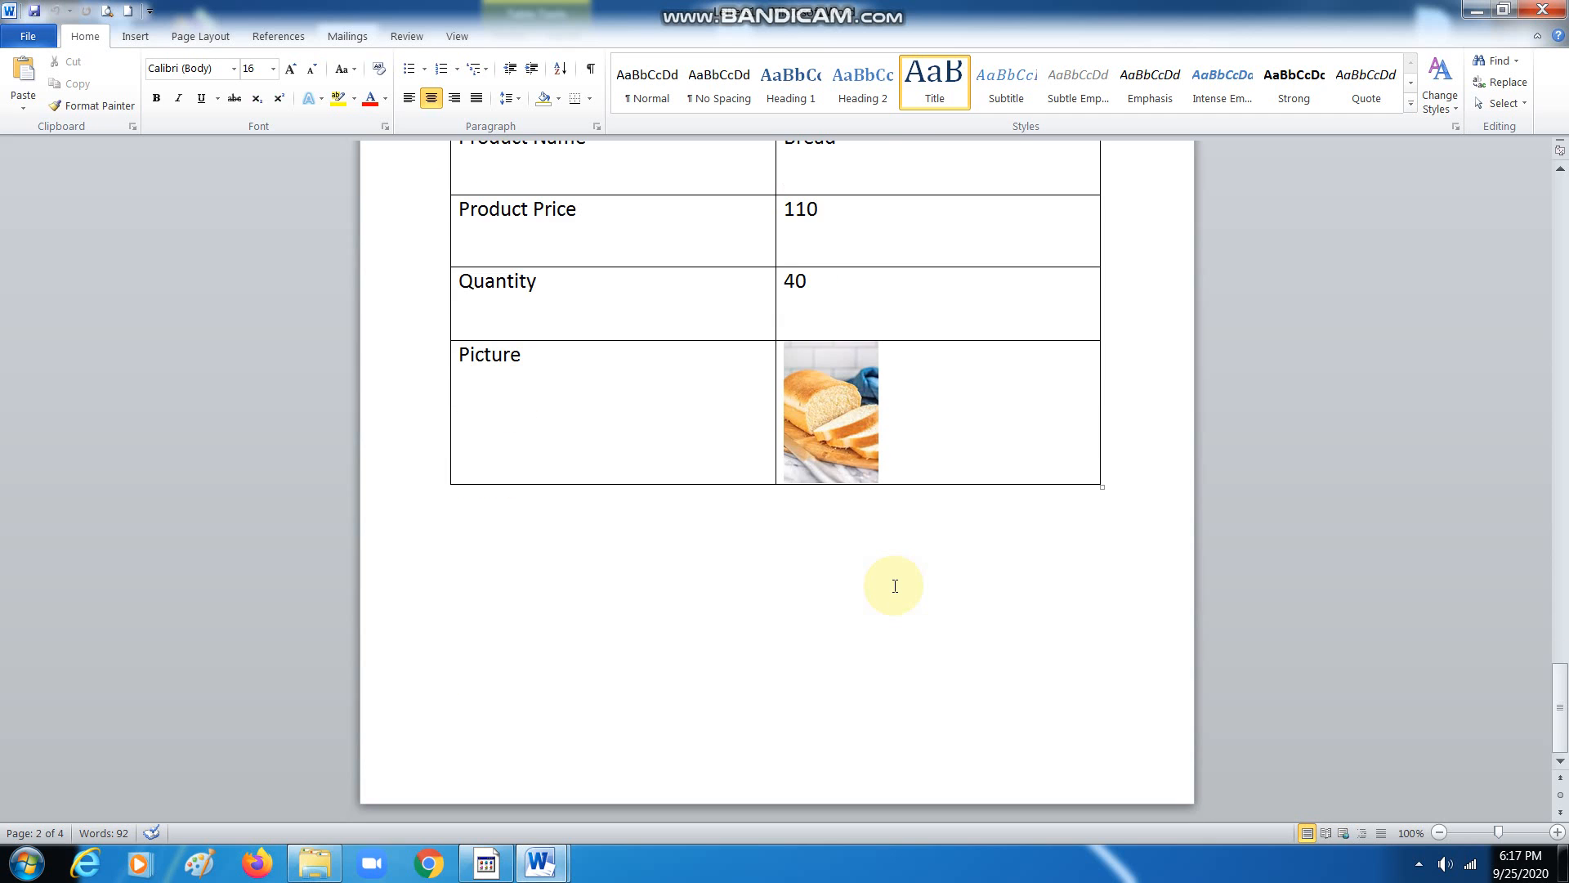
{"action": "scroll", "coordinate": [895, 588], "scroll_direction": "up", "scroll_amount": 20}
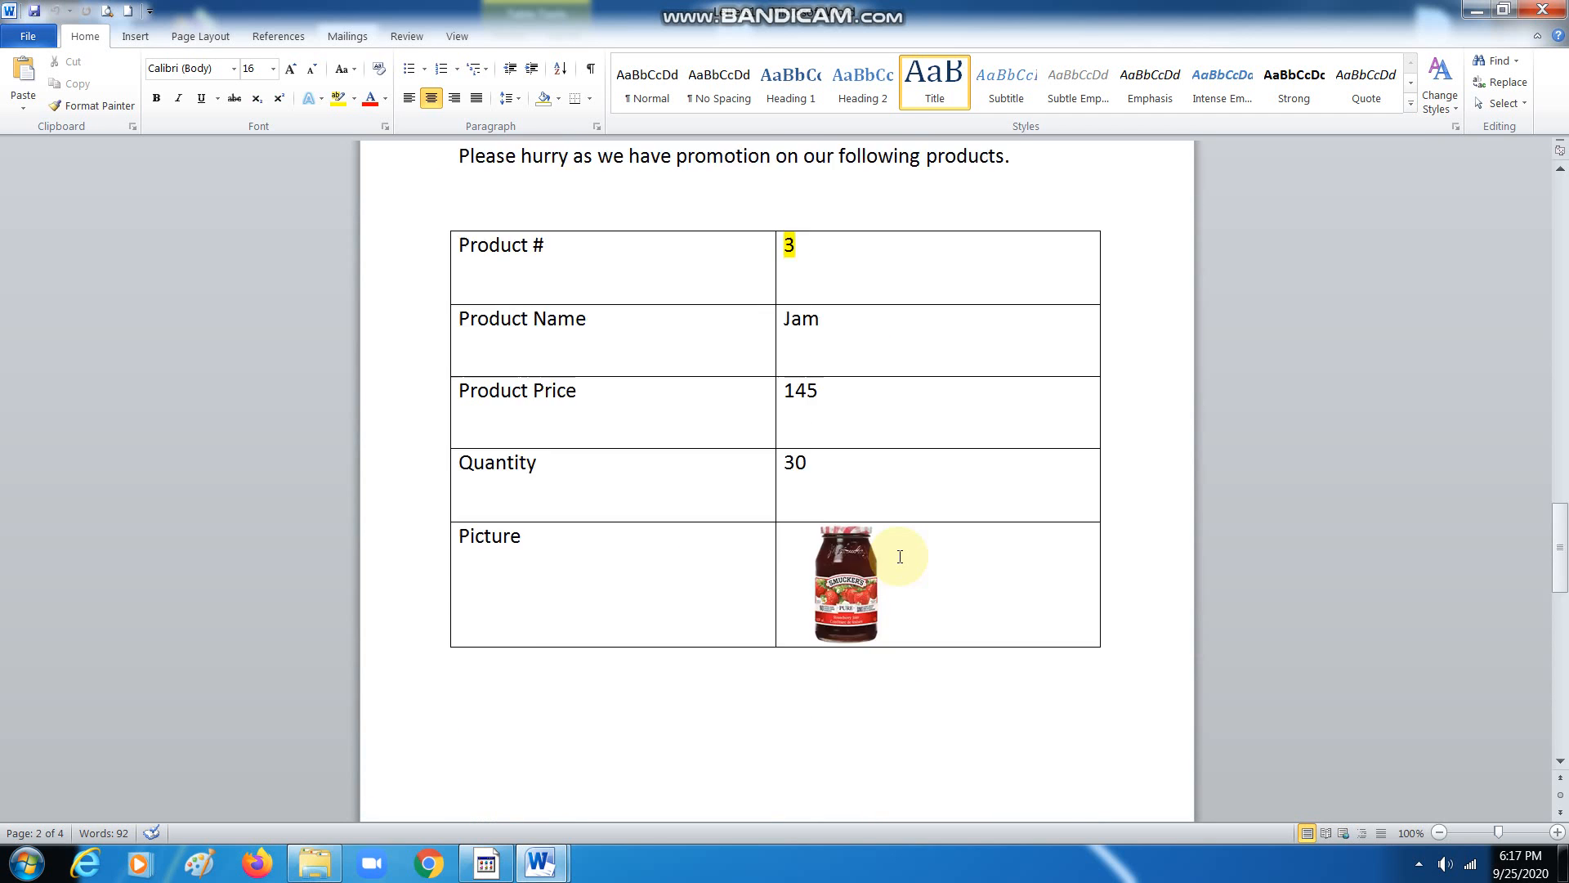
{"action": "scroll", "coordinate": [900, 557], "scroll_direction": "up", "scroll_amount": 20}
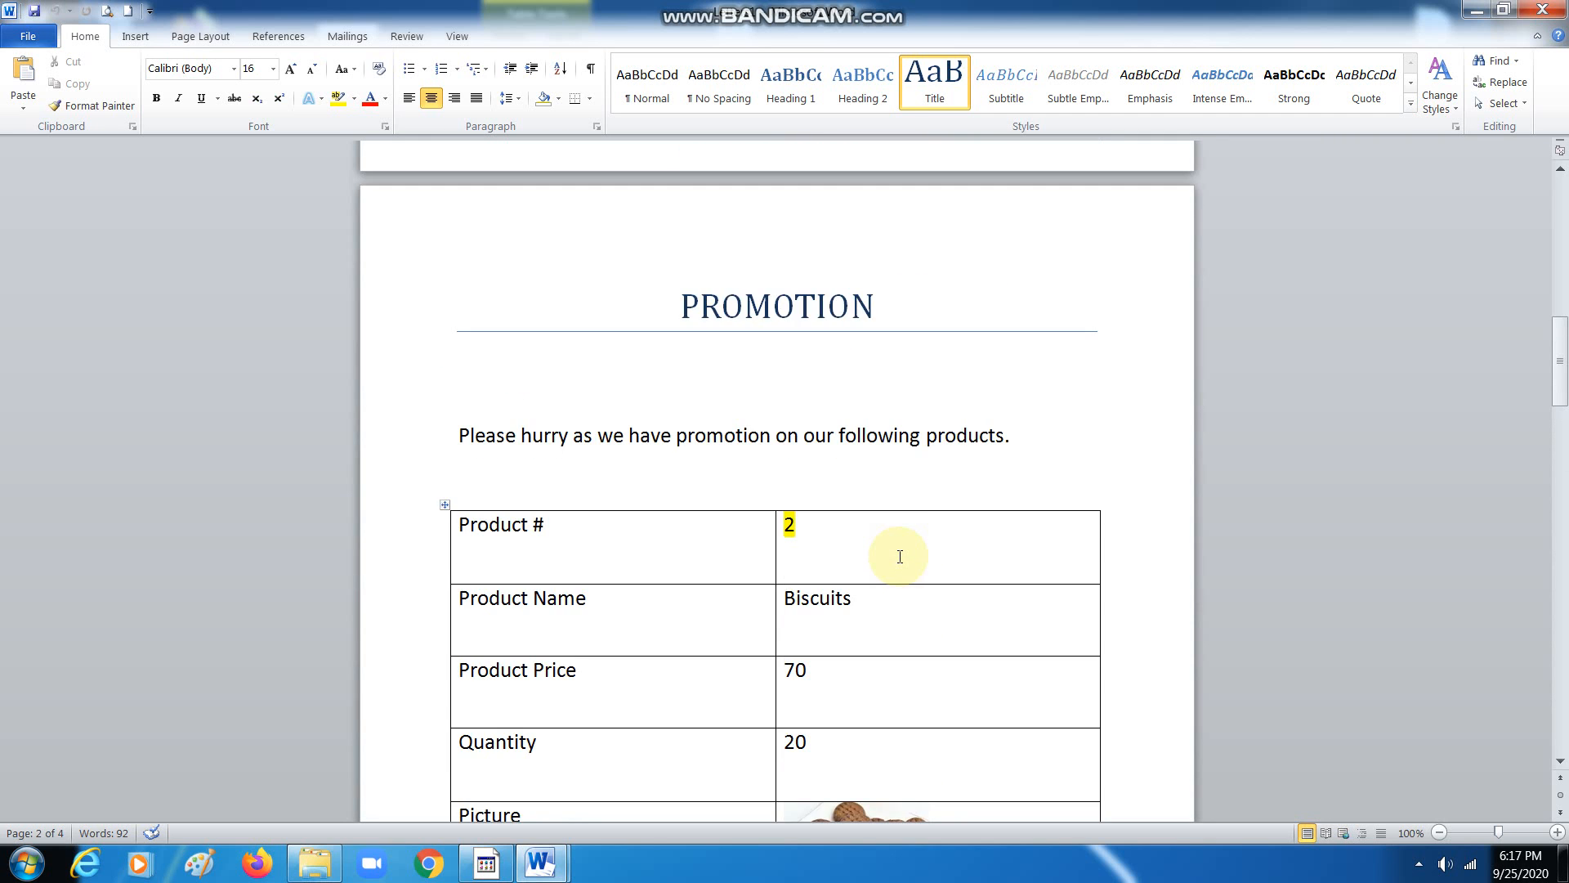
{"action": "scroll", "coordinate": [900, 556], "scroll_direction": "up", "scroll_amount": 7}
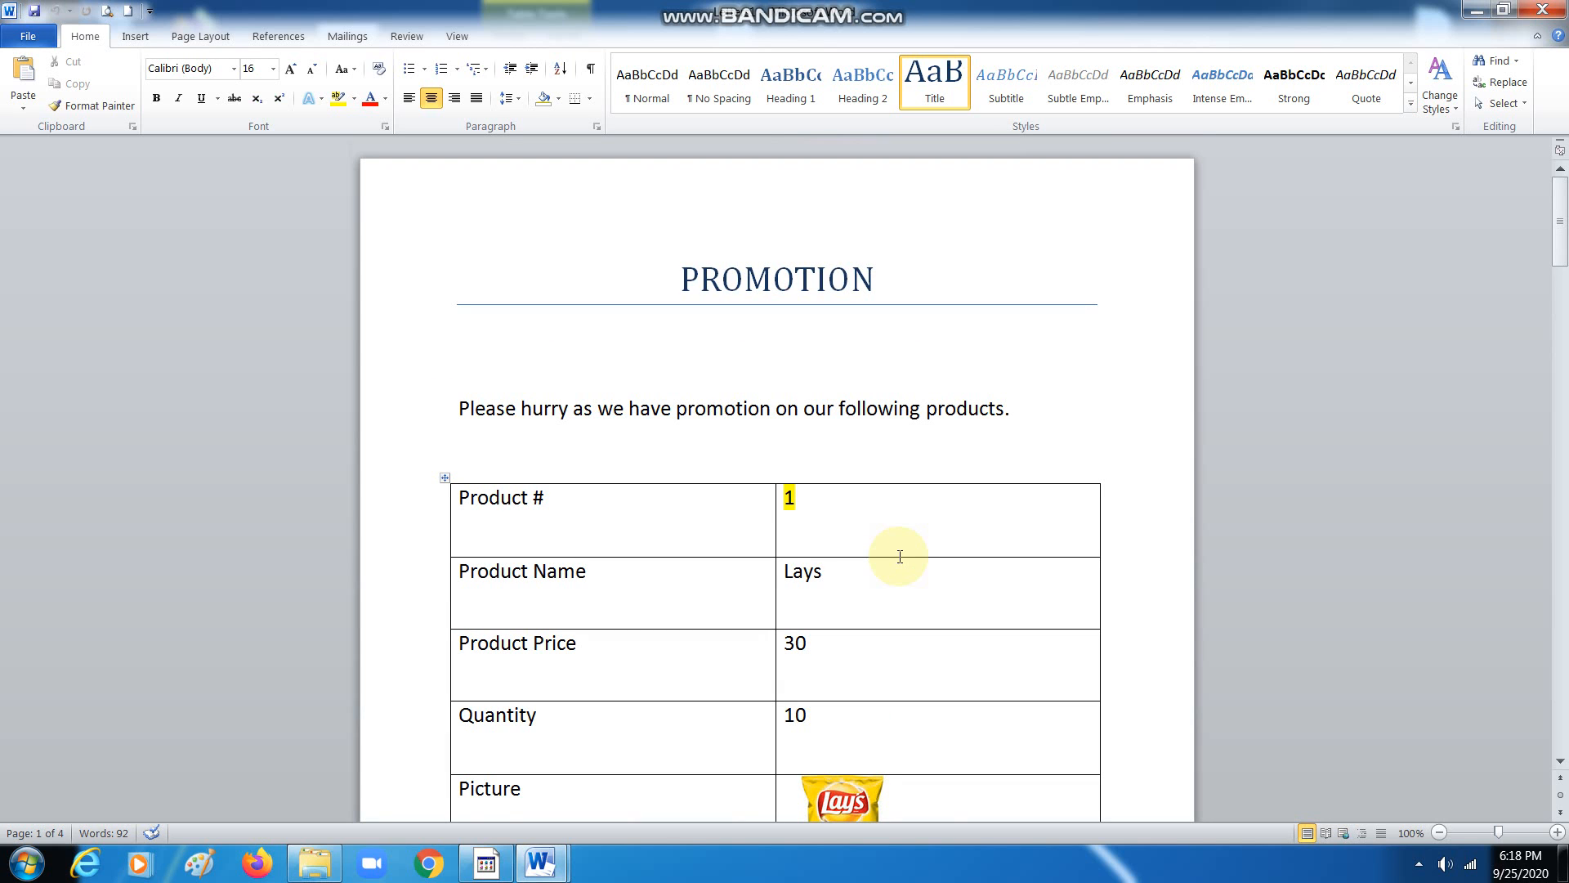
Save the merged document as 'final doc' in the 25-9-2020 folder.
{"action": "left_click", "coordinate": [28, 36]}
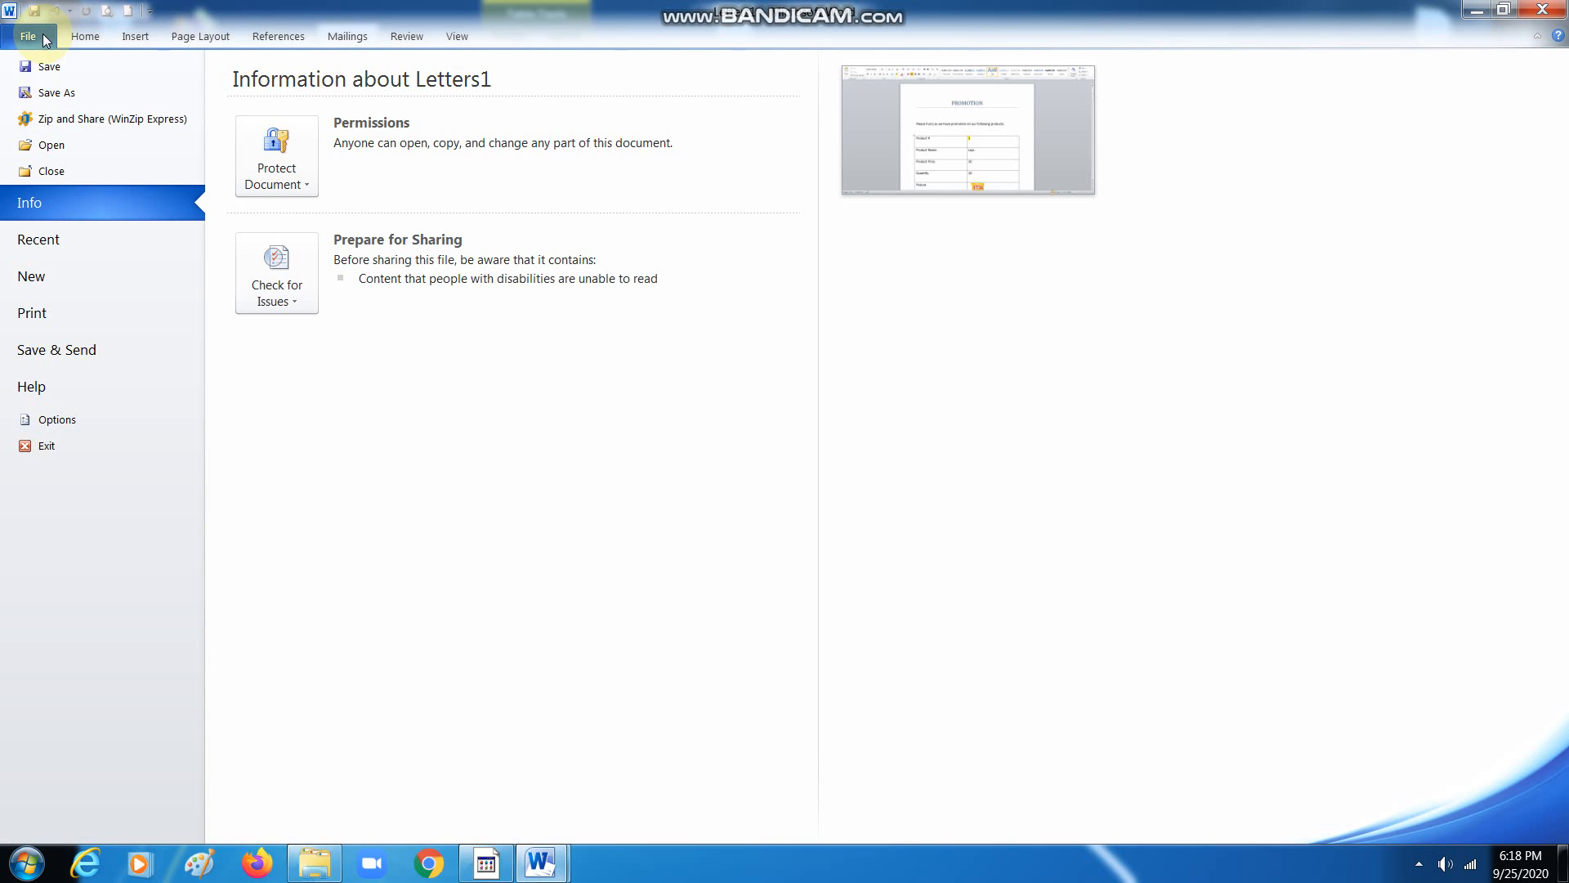
{"action": "left_click", "coordinate": [51, 93]}
{"action": "type", "text": "final doc"}
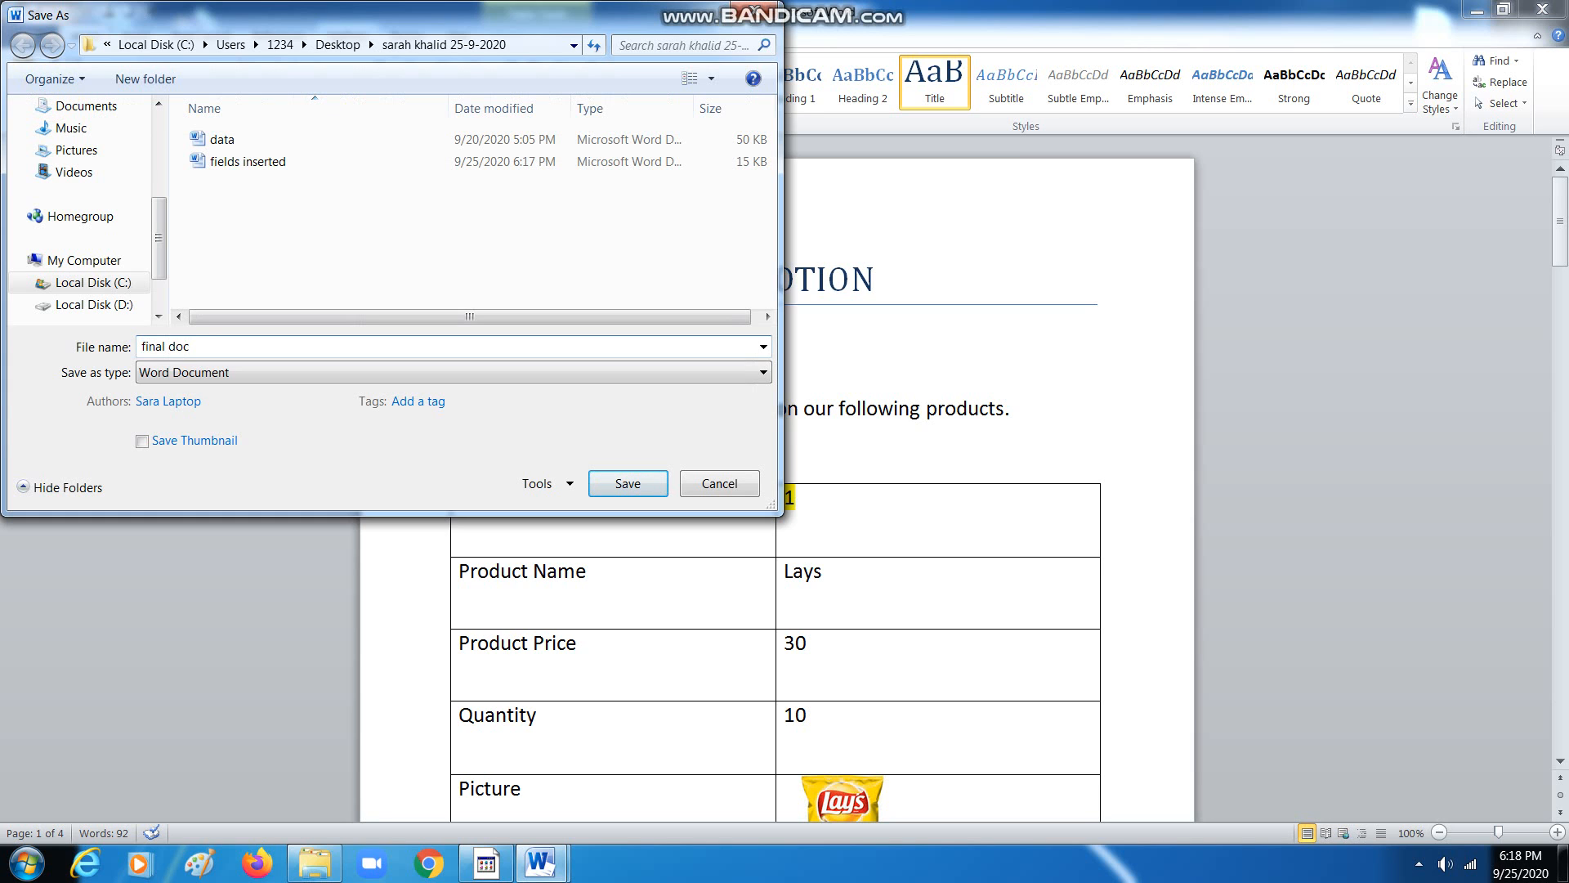
{"action": "key", "text": "Return"}
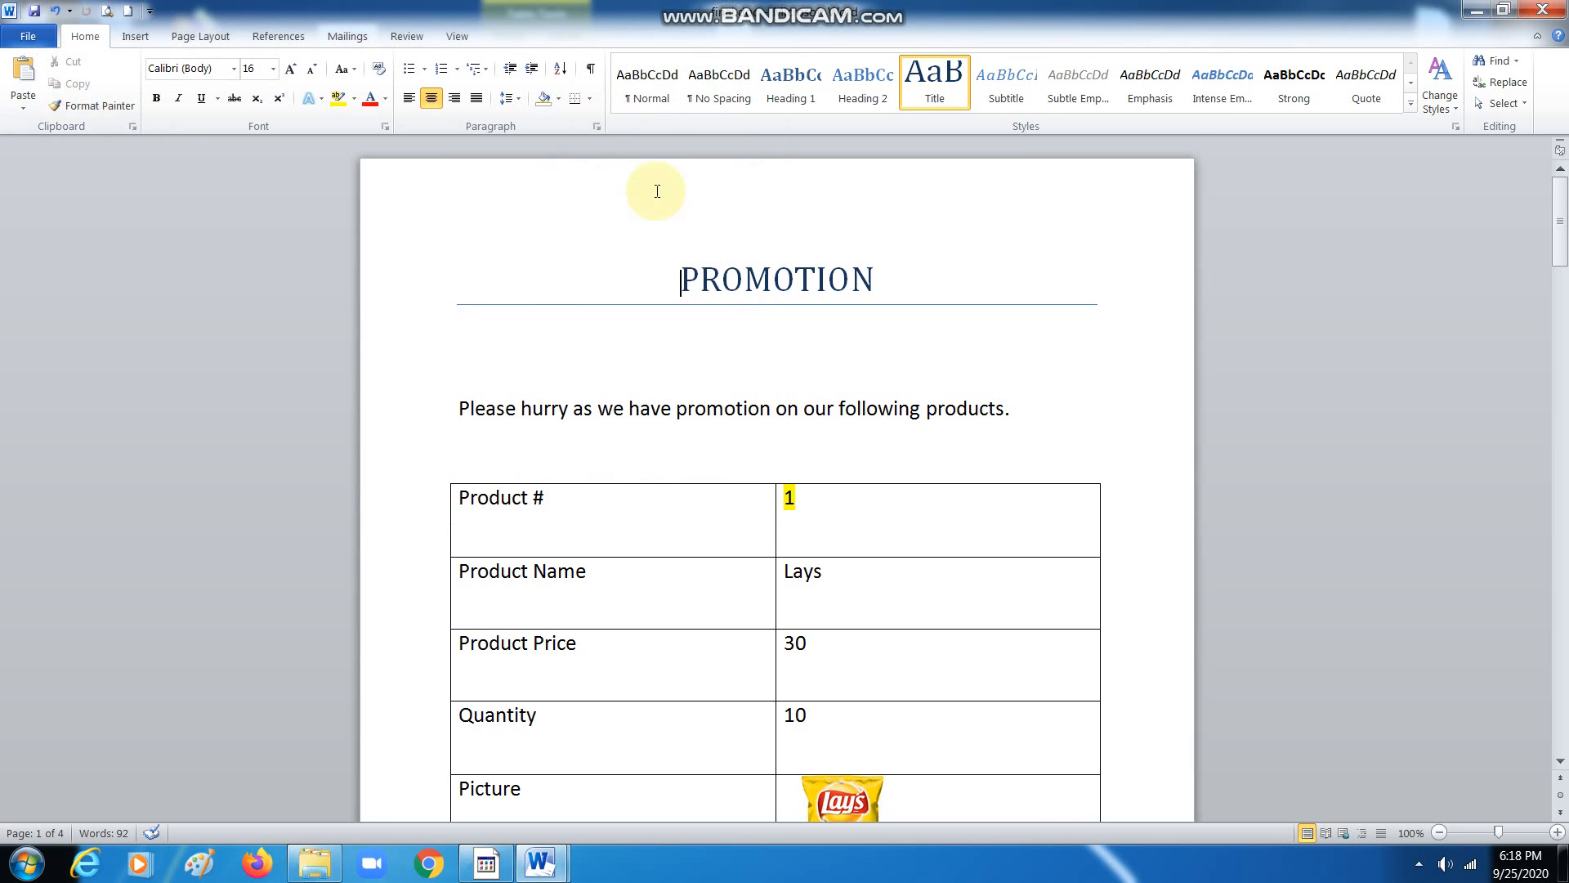
Scroll through the saved four-page 'final doc' to review it.
{"action": "scroll", "coordinate": [851, 564], "scroll_direction": "down", "scroll_amount": 5}
{"action": "scroll", "coordinate": [862, 639], "scroll_direction": "down", "scroll_amount": 18}
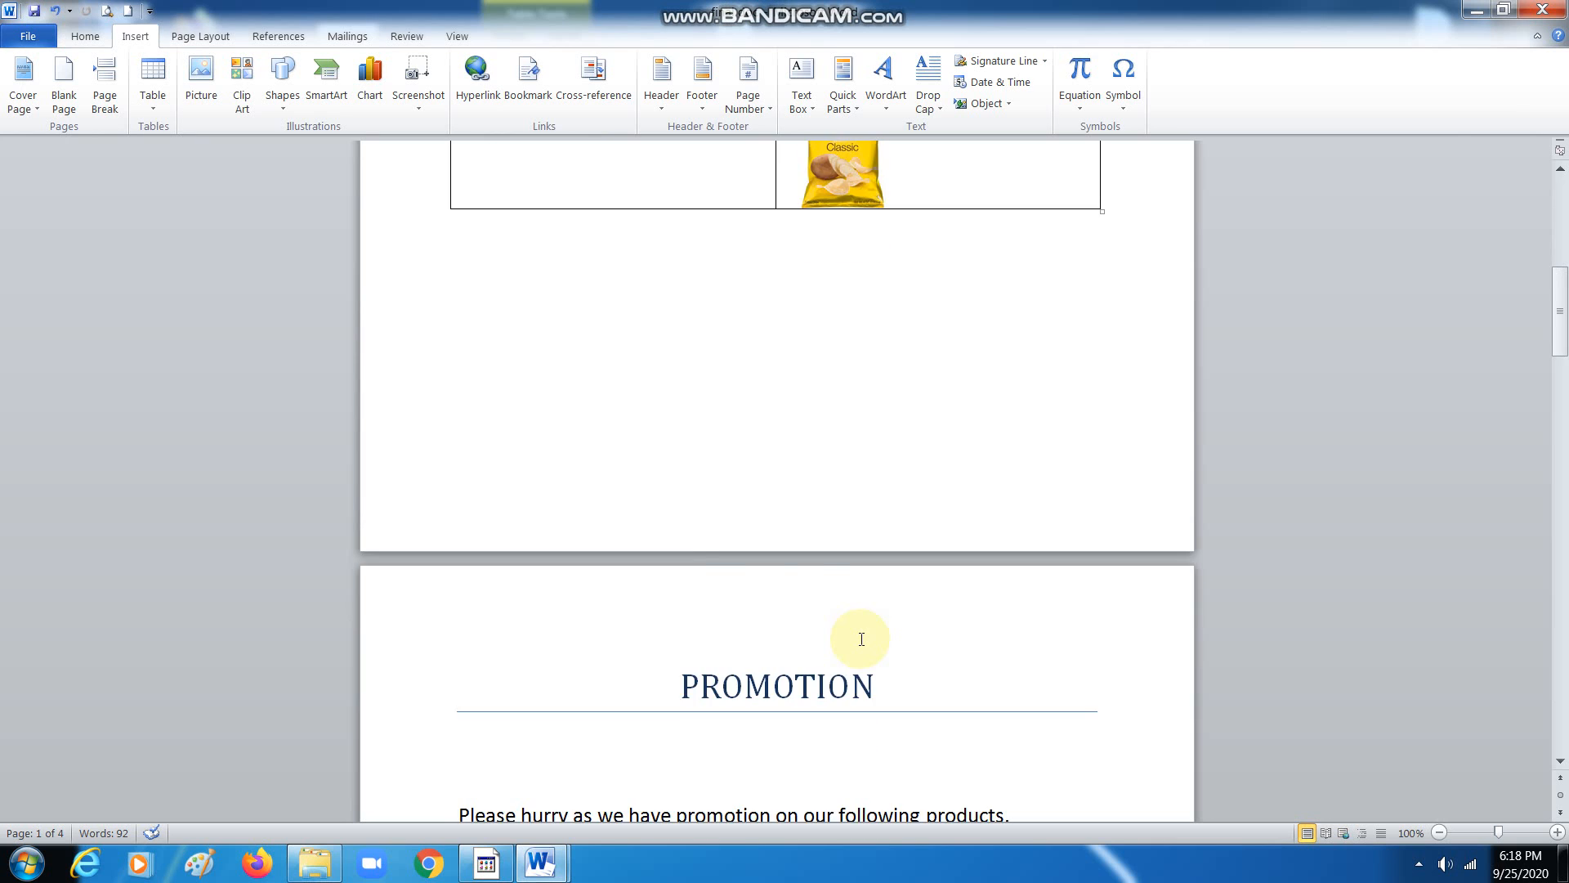
{"action": "scroll", "coordinate": [860, 629], "scroll_direction": "down", "scroll_amount": 1}
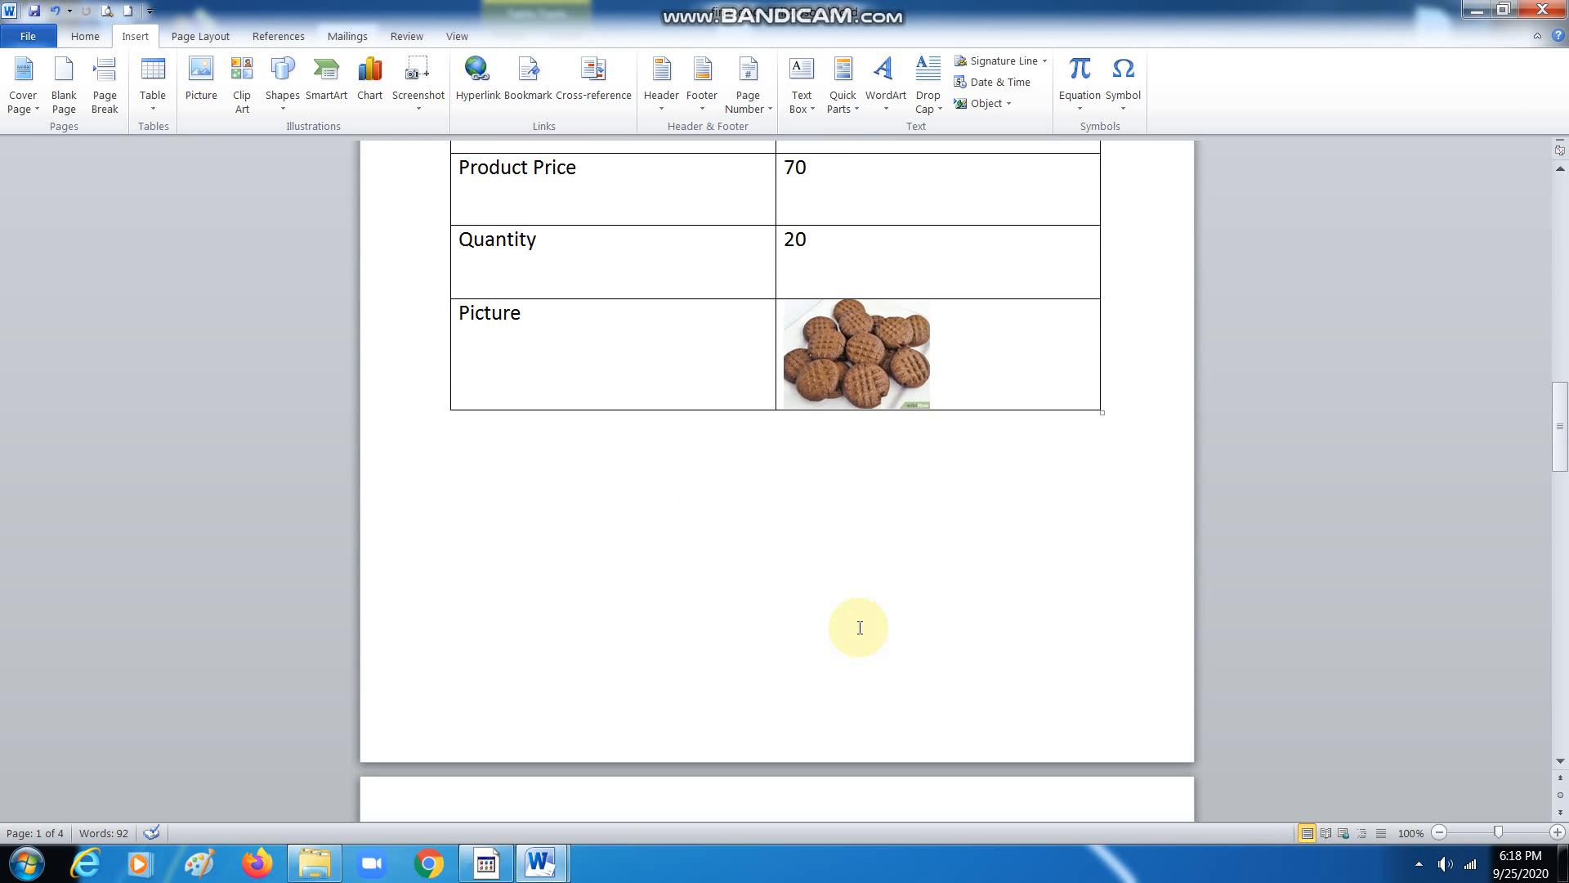
{"action": "scroll", "coordinate": [860, 628], "scroll_direction": "down", "scroll_amount": 5}
{"action": "scroll", "coordinate": [857, 637], "scroll_direction": "down", "scroll_amount": 11}
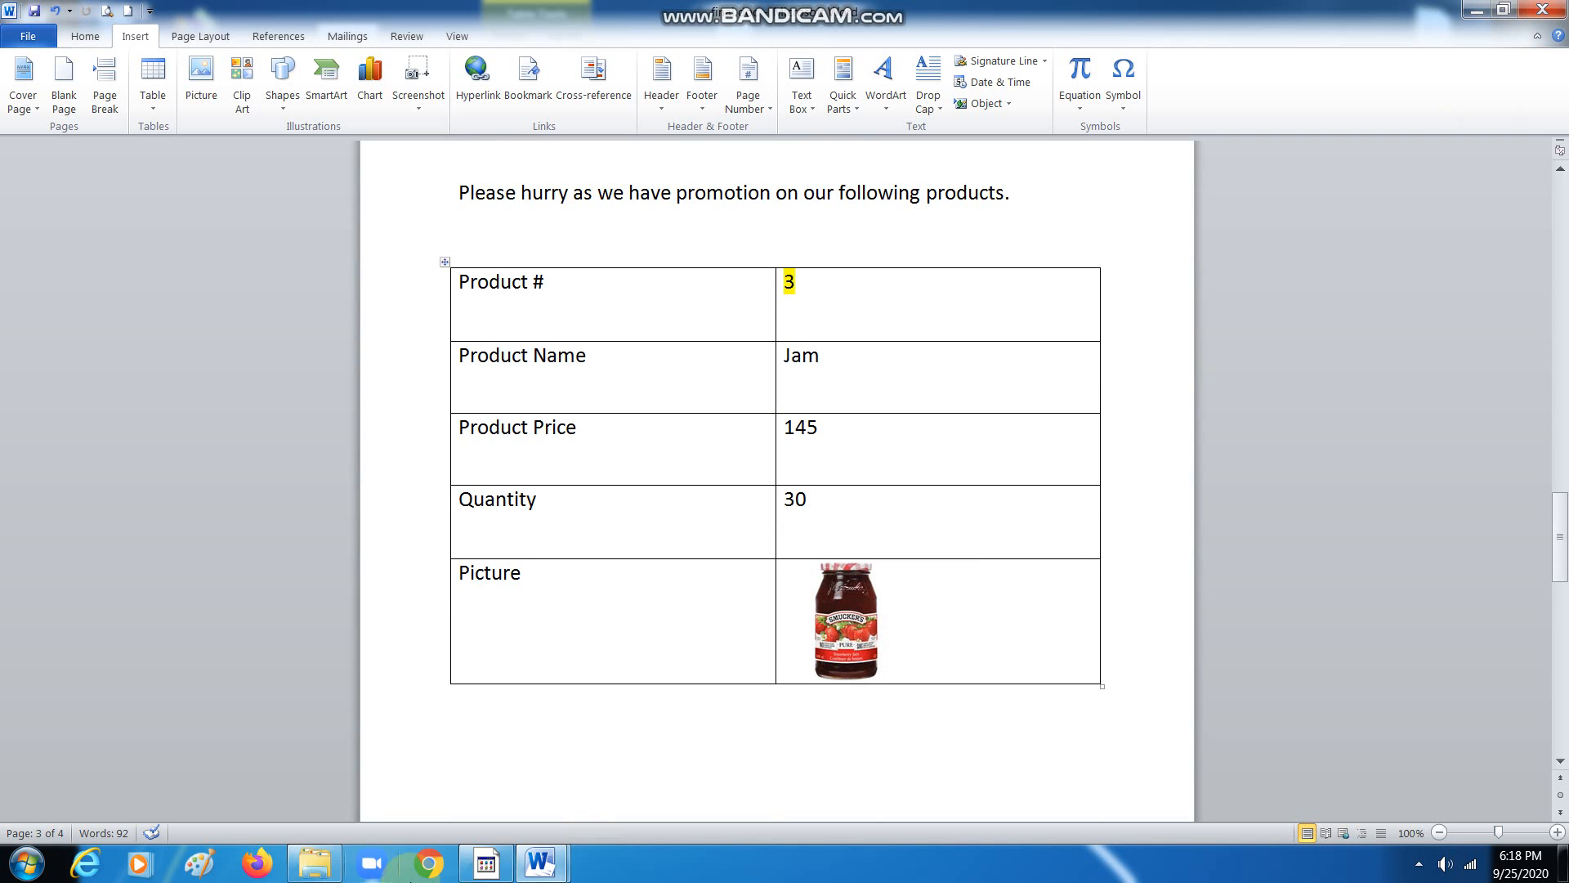
{"action": "mouse_move", "coordinate": [550, 869]}
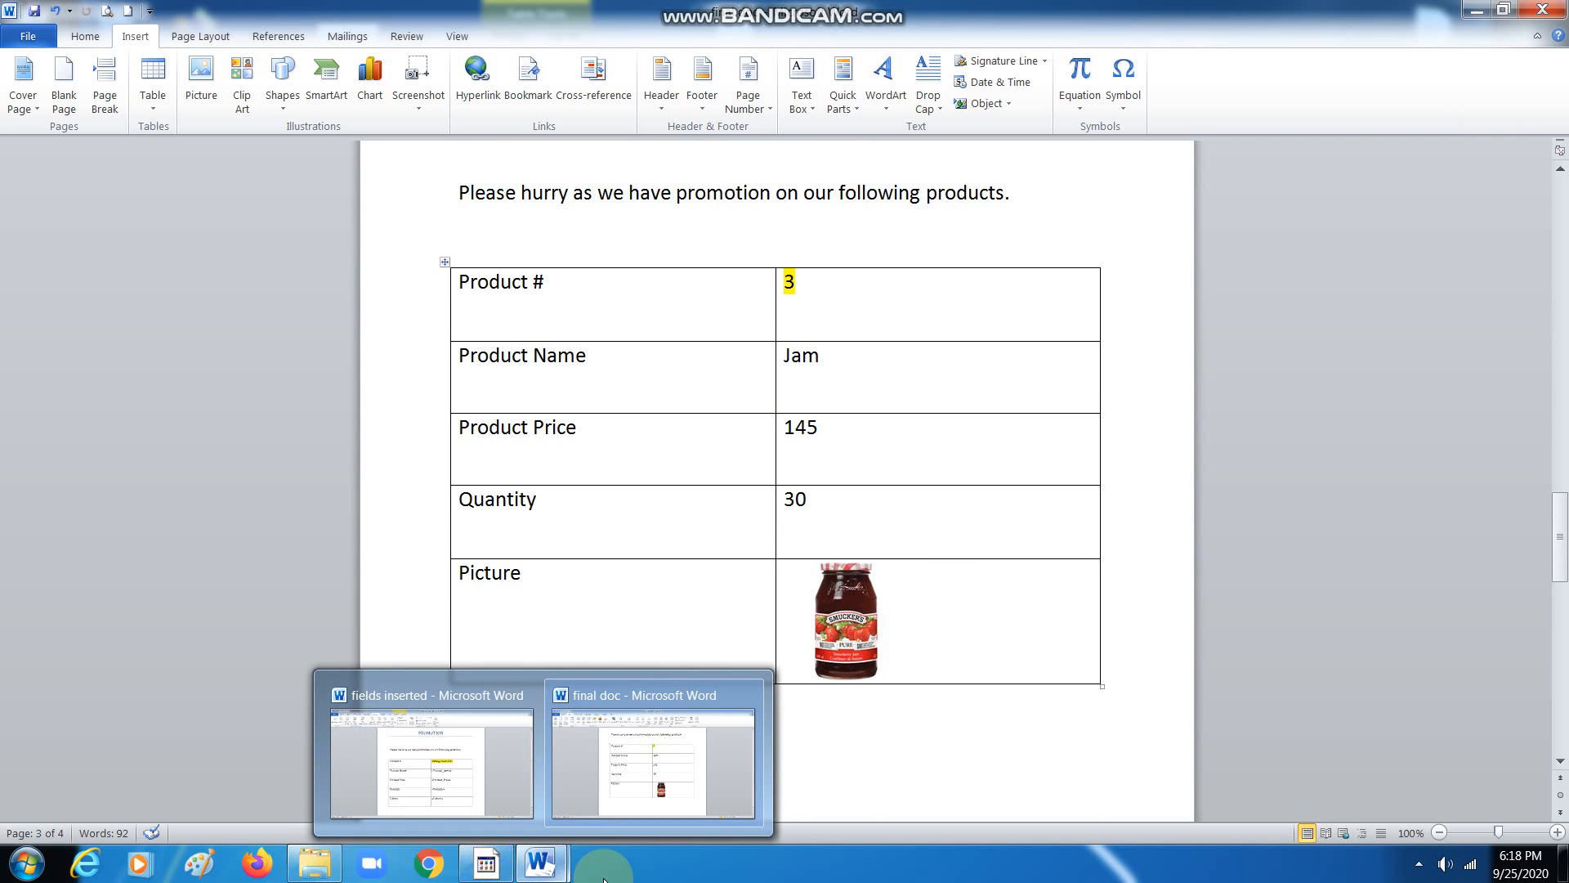